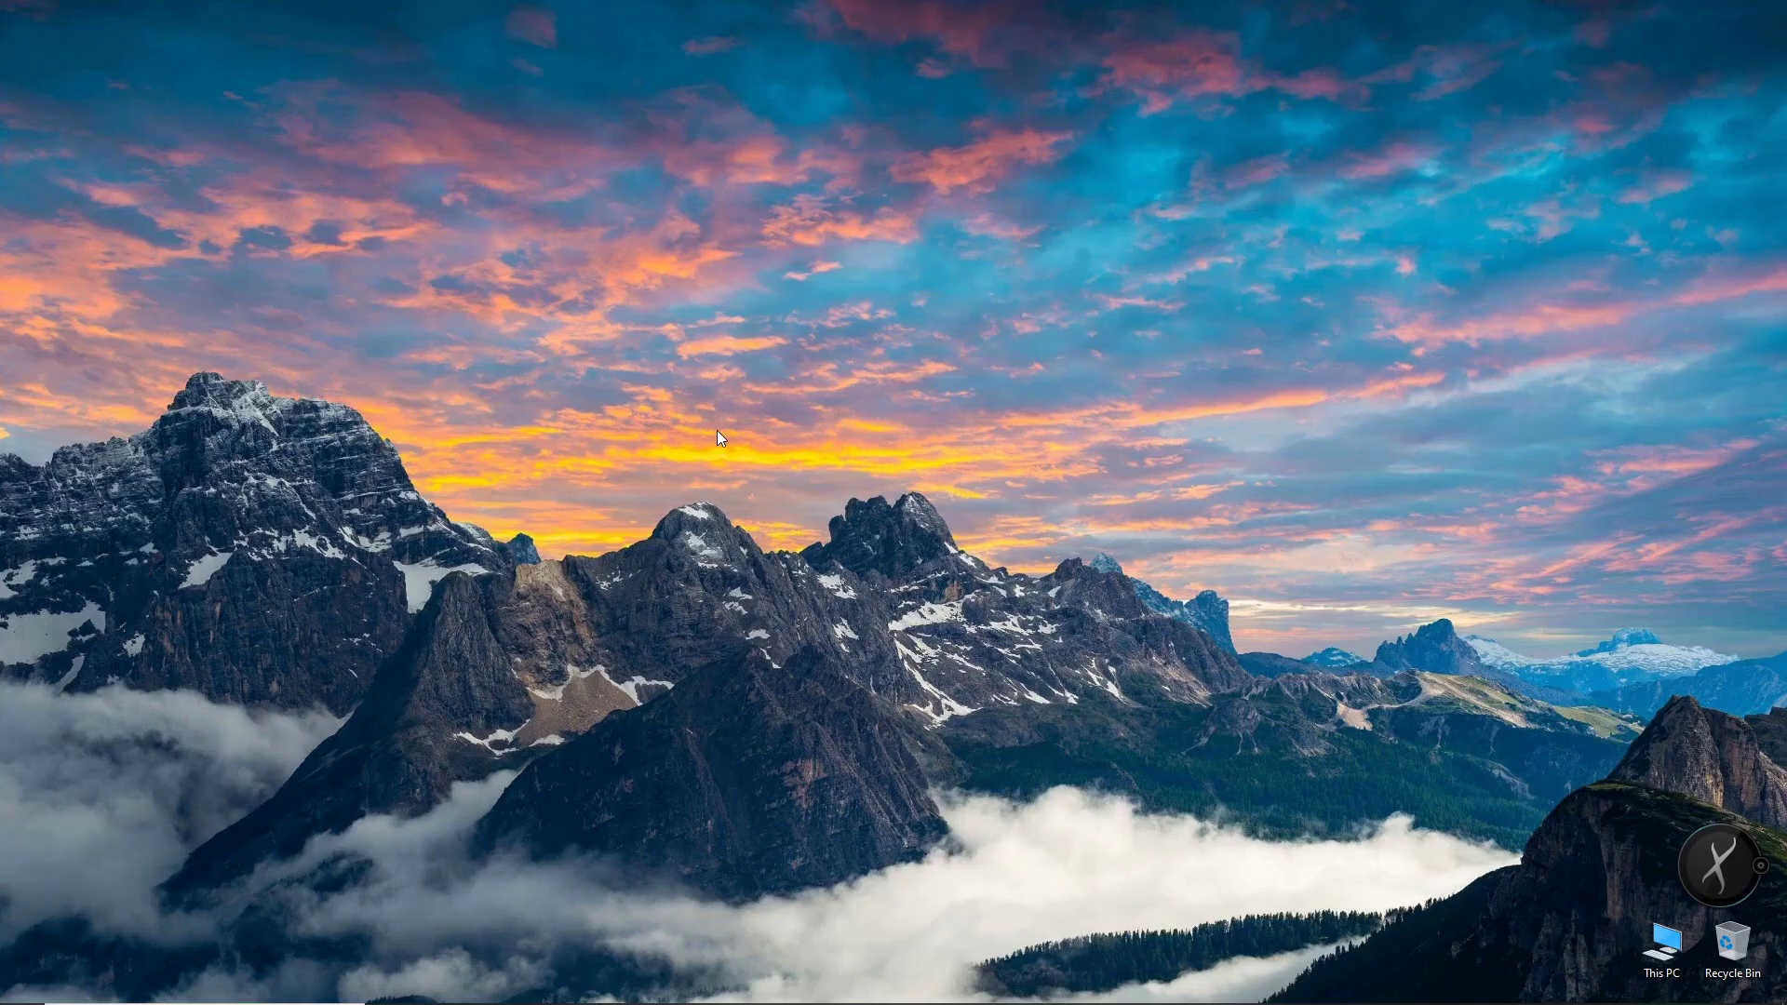
Create a new folder named 'Basic Tutorial' on the desktop
{"action": "right_click", "coordinate": [658, 395]}
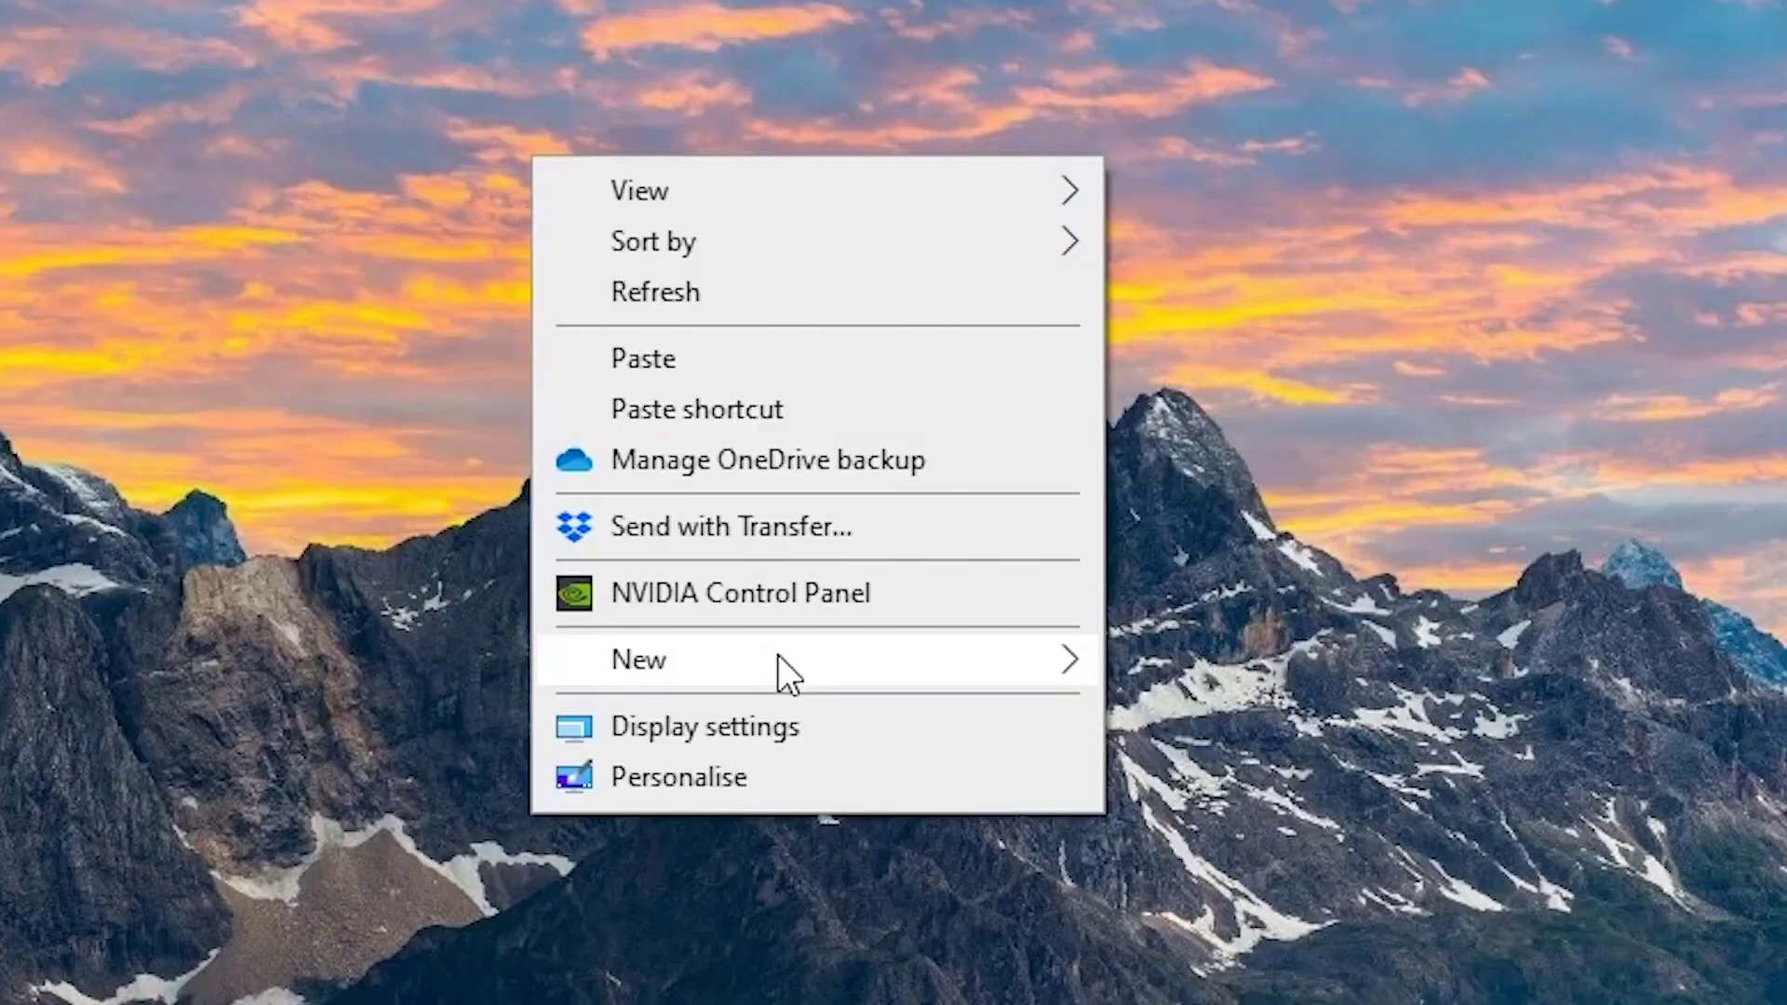
{"action": "mouse_move", "coordinate": [778, 656]}
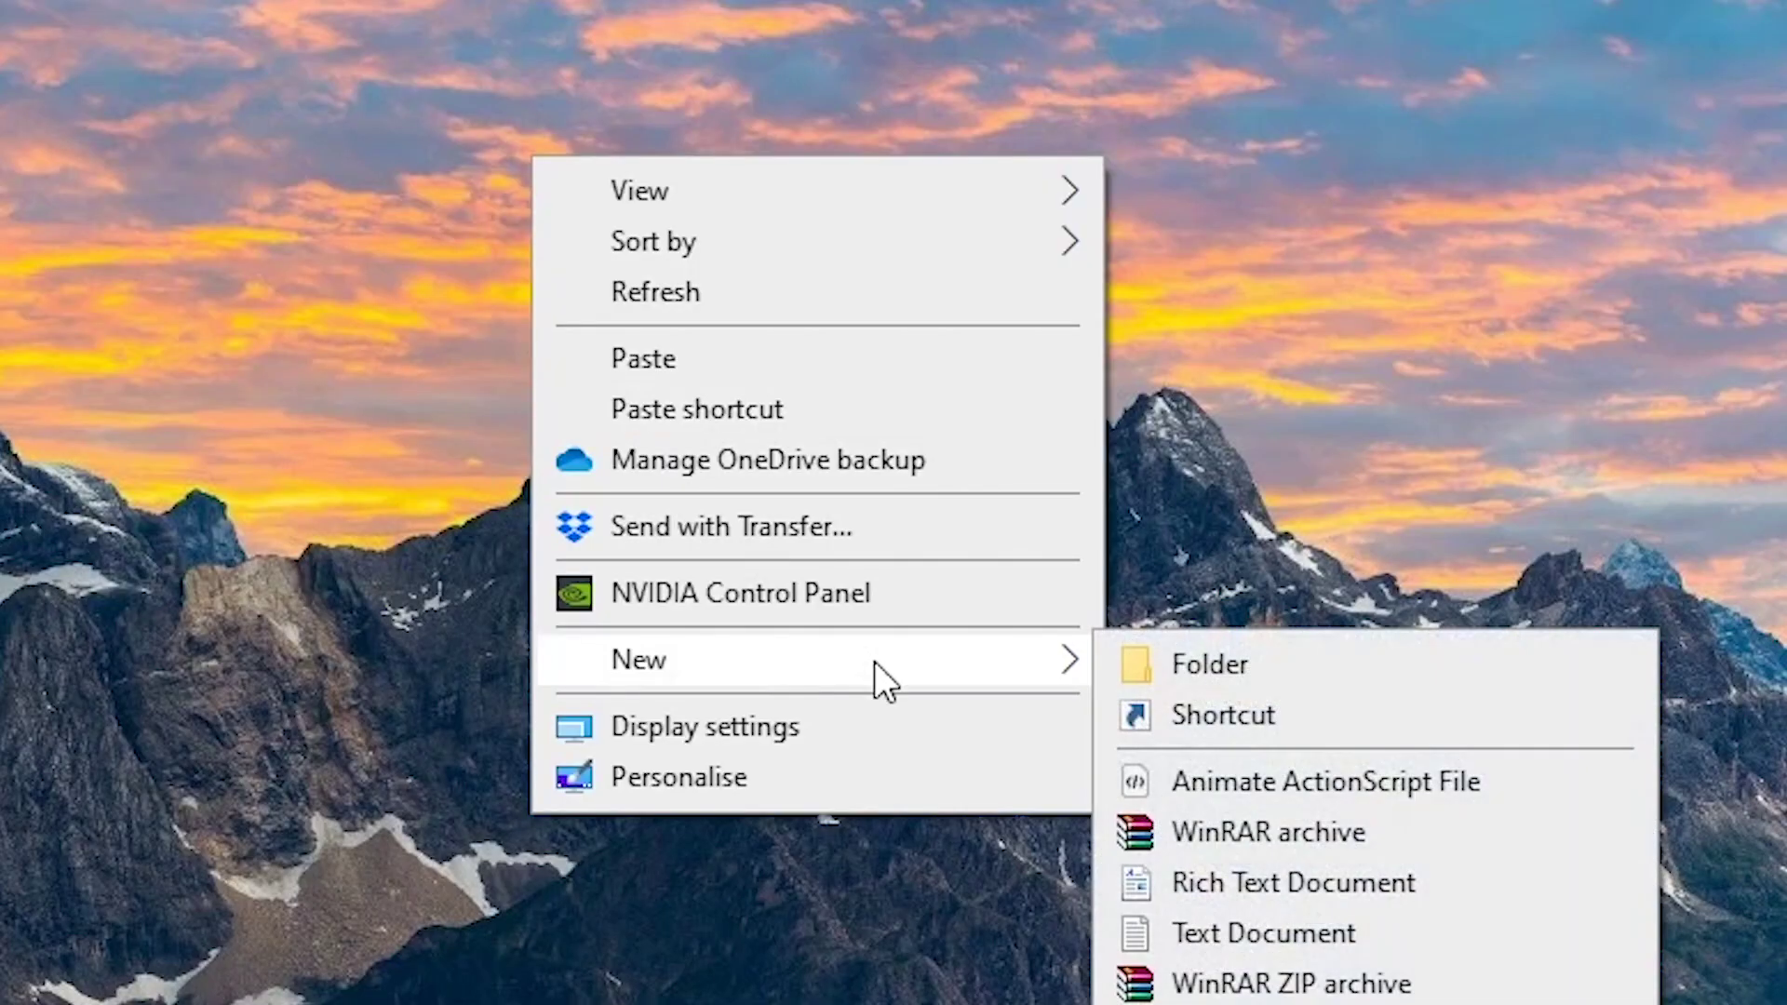
{"action": "left_click", "coordinate": [1165, 675]}
{"action": "type", "text": "Ba"}
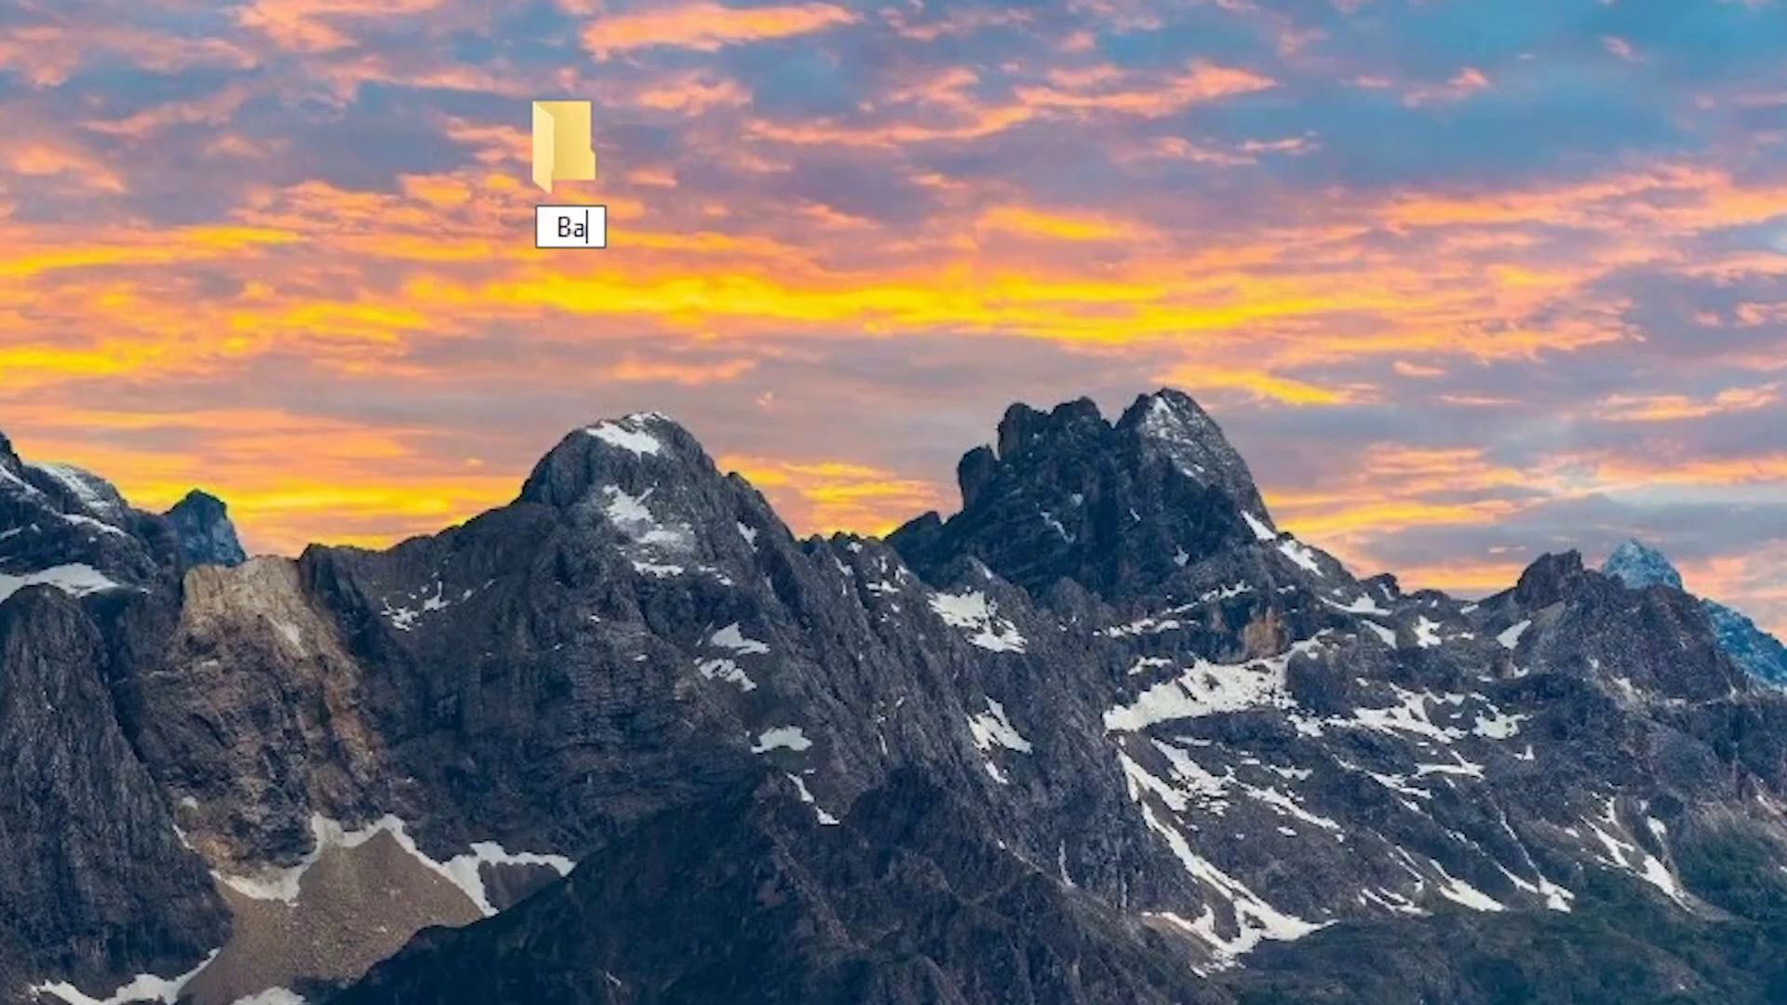
{"action": "type", "text": "sic Tu"}
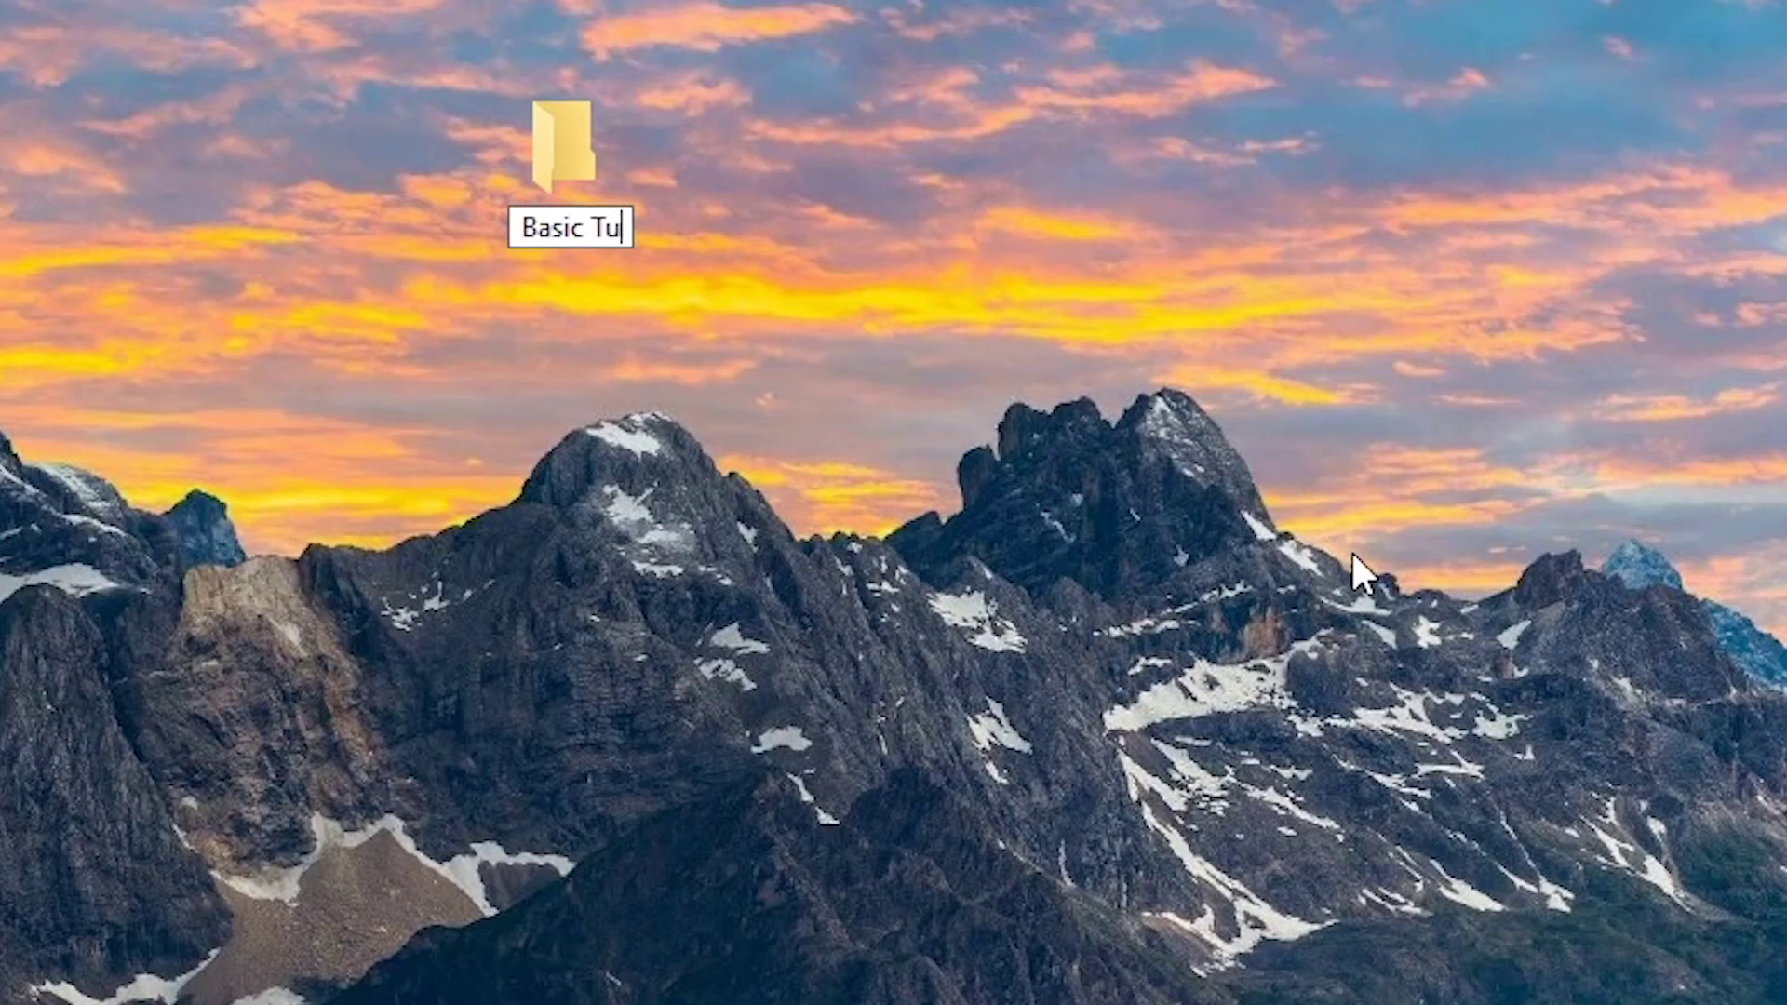
{"action": "type", "text": "torial"}
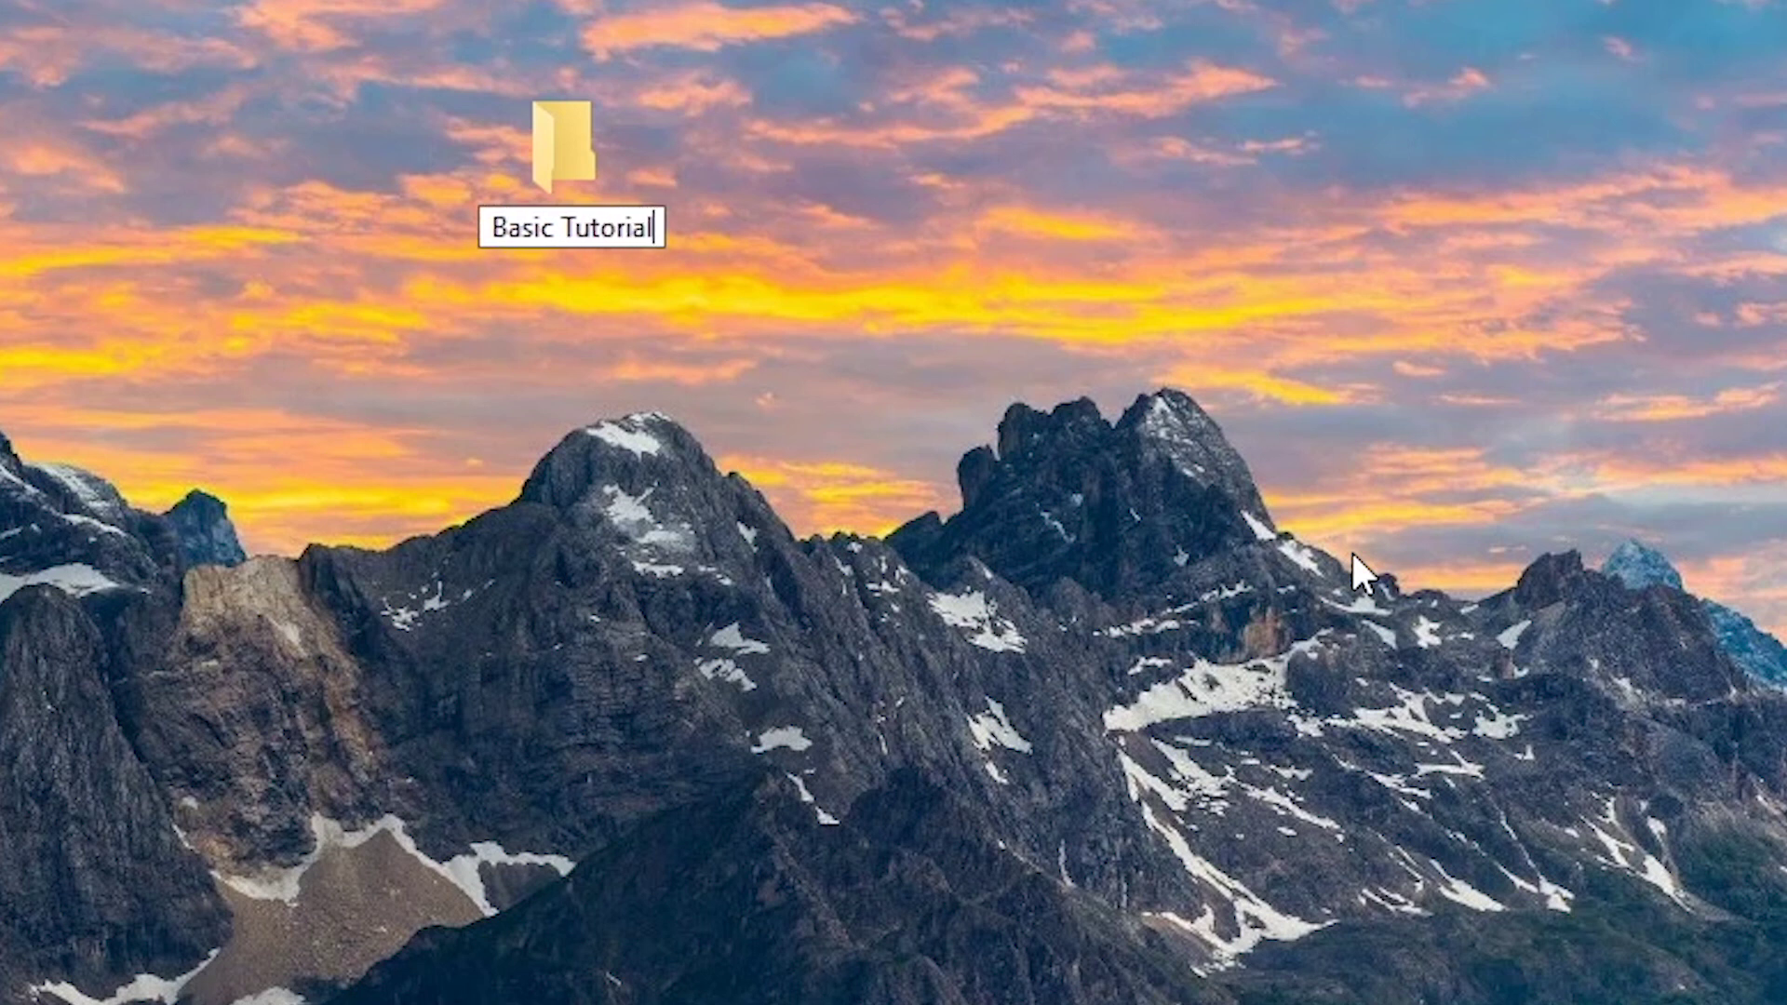
{"action": "key", "text": "Return"}
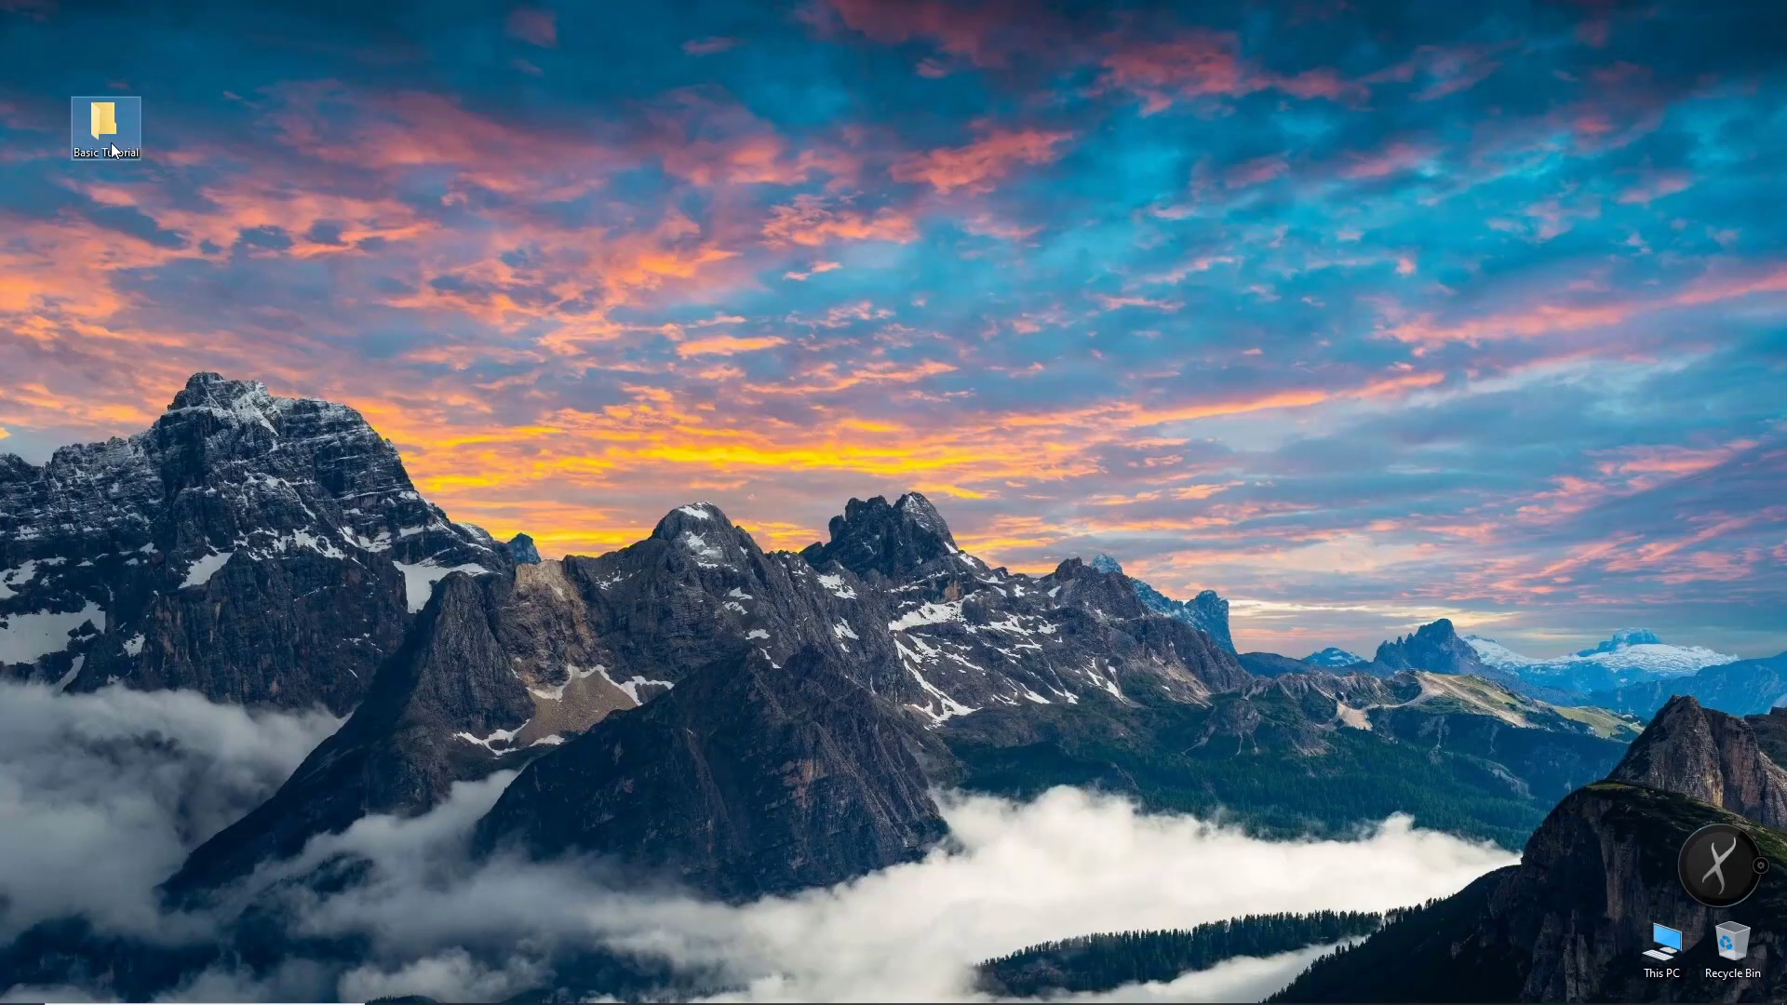
Open Basic Tutorial and create a Clips subfolder inside it
{"action": "double_click", "coordinate": [112, 147]}
{"action": "left_click", "coordinate": [951, 307]}
{"action": "double_click", "coordinate": [112, 148]}
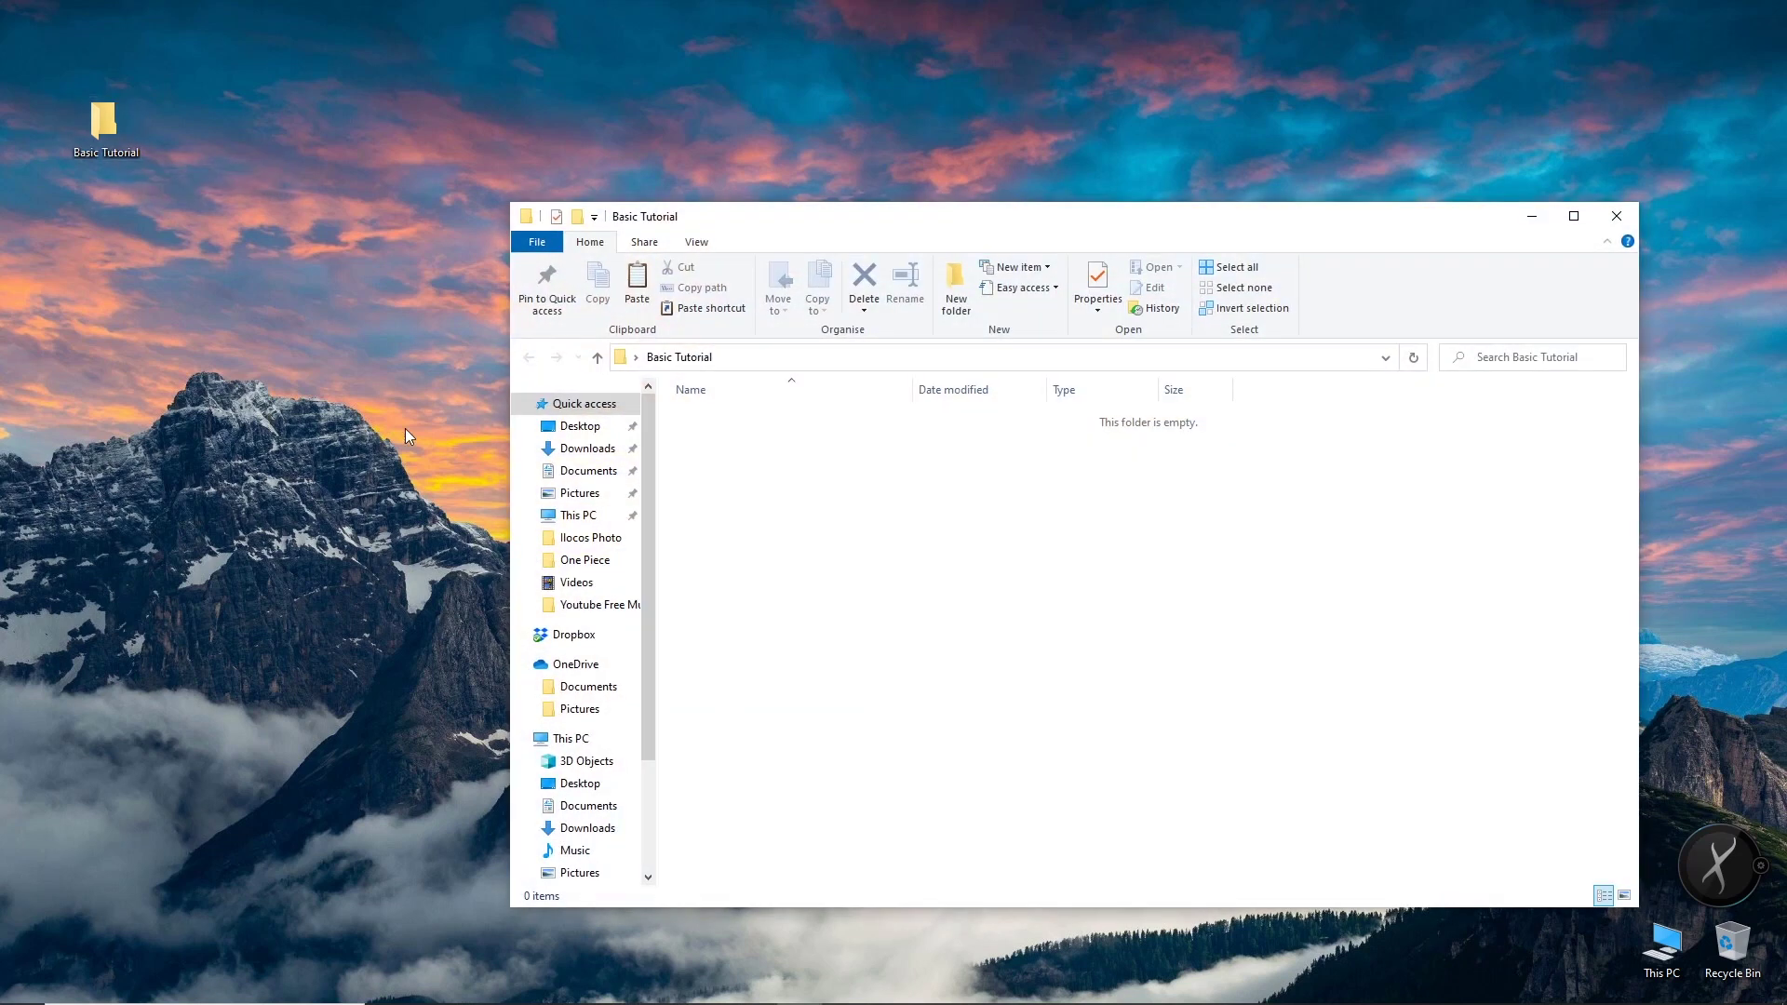
{"action": "left_click", "coordinate": [948, 304]}
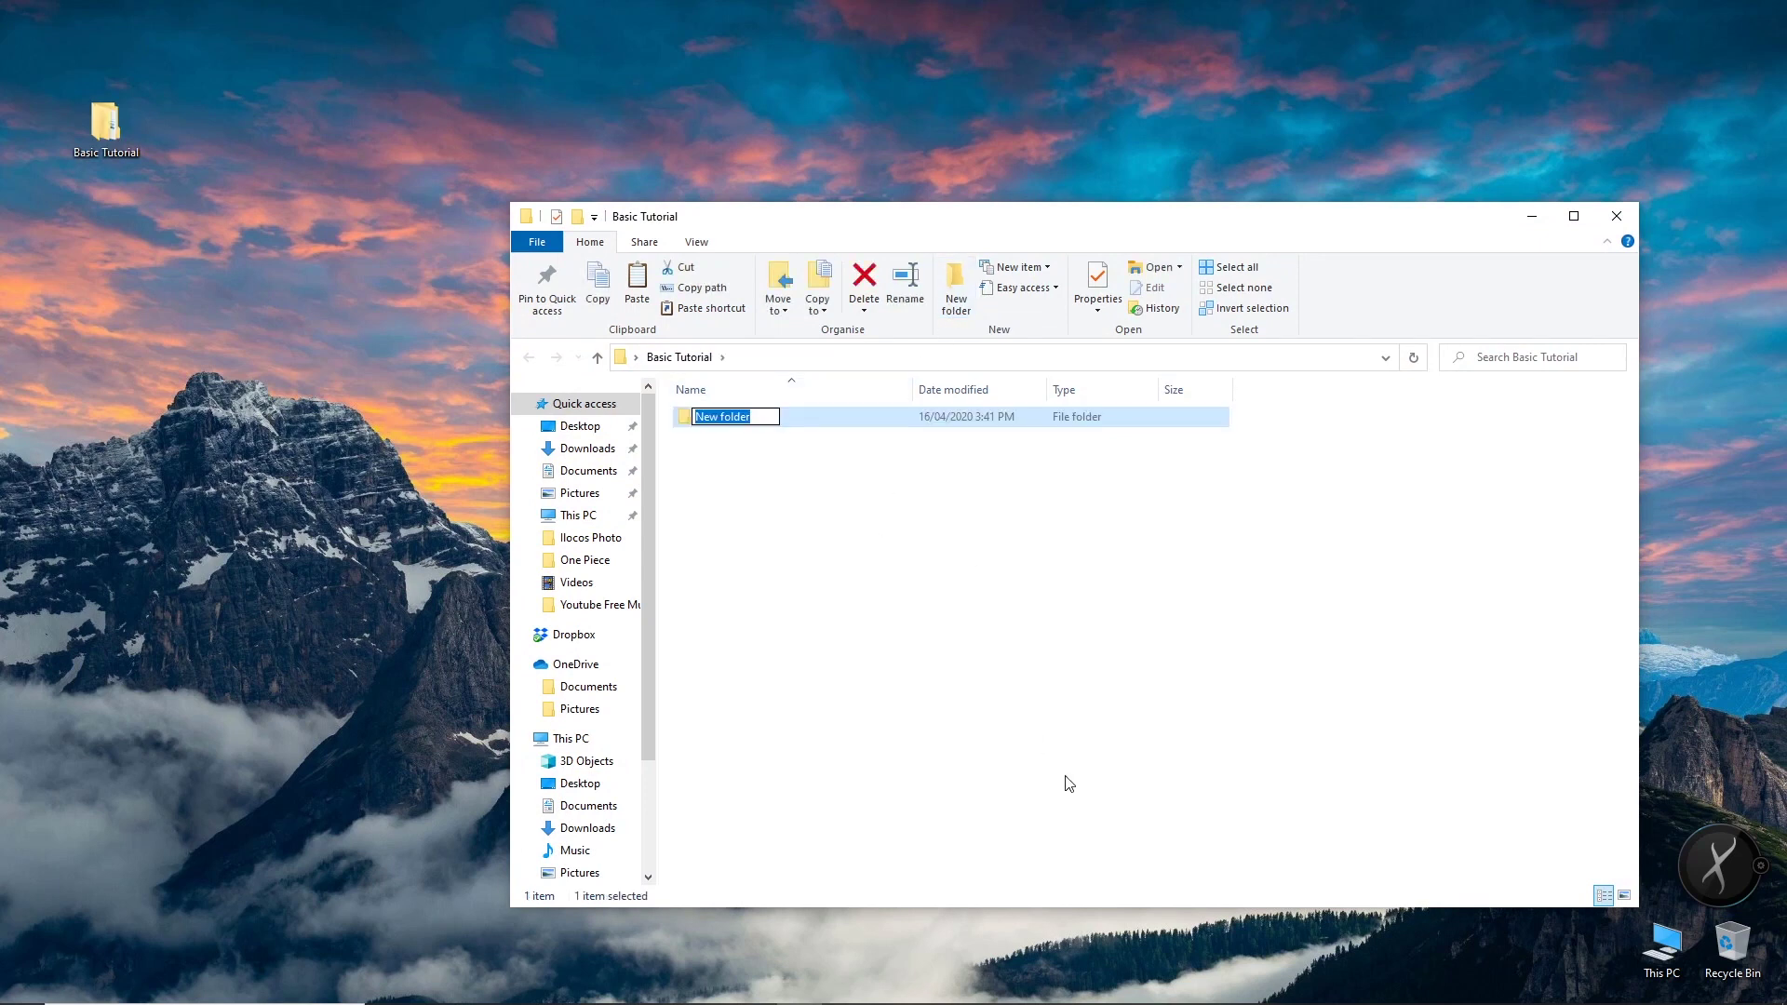
{"action": "type", "text": "Clips"}
{"action": "key", "text": "Return"}
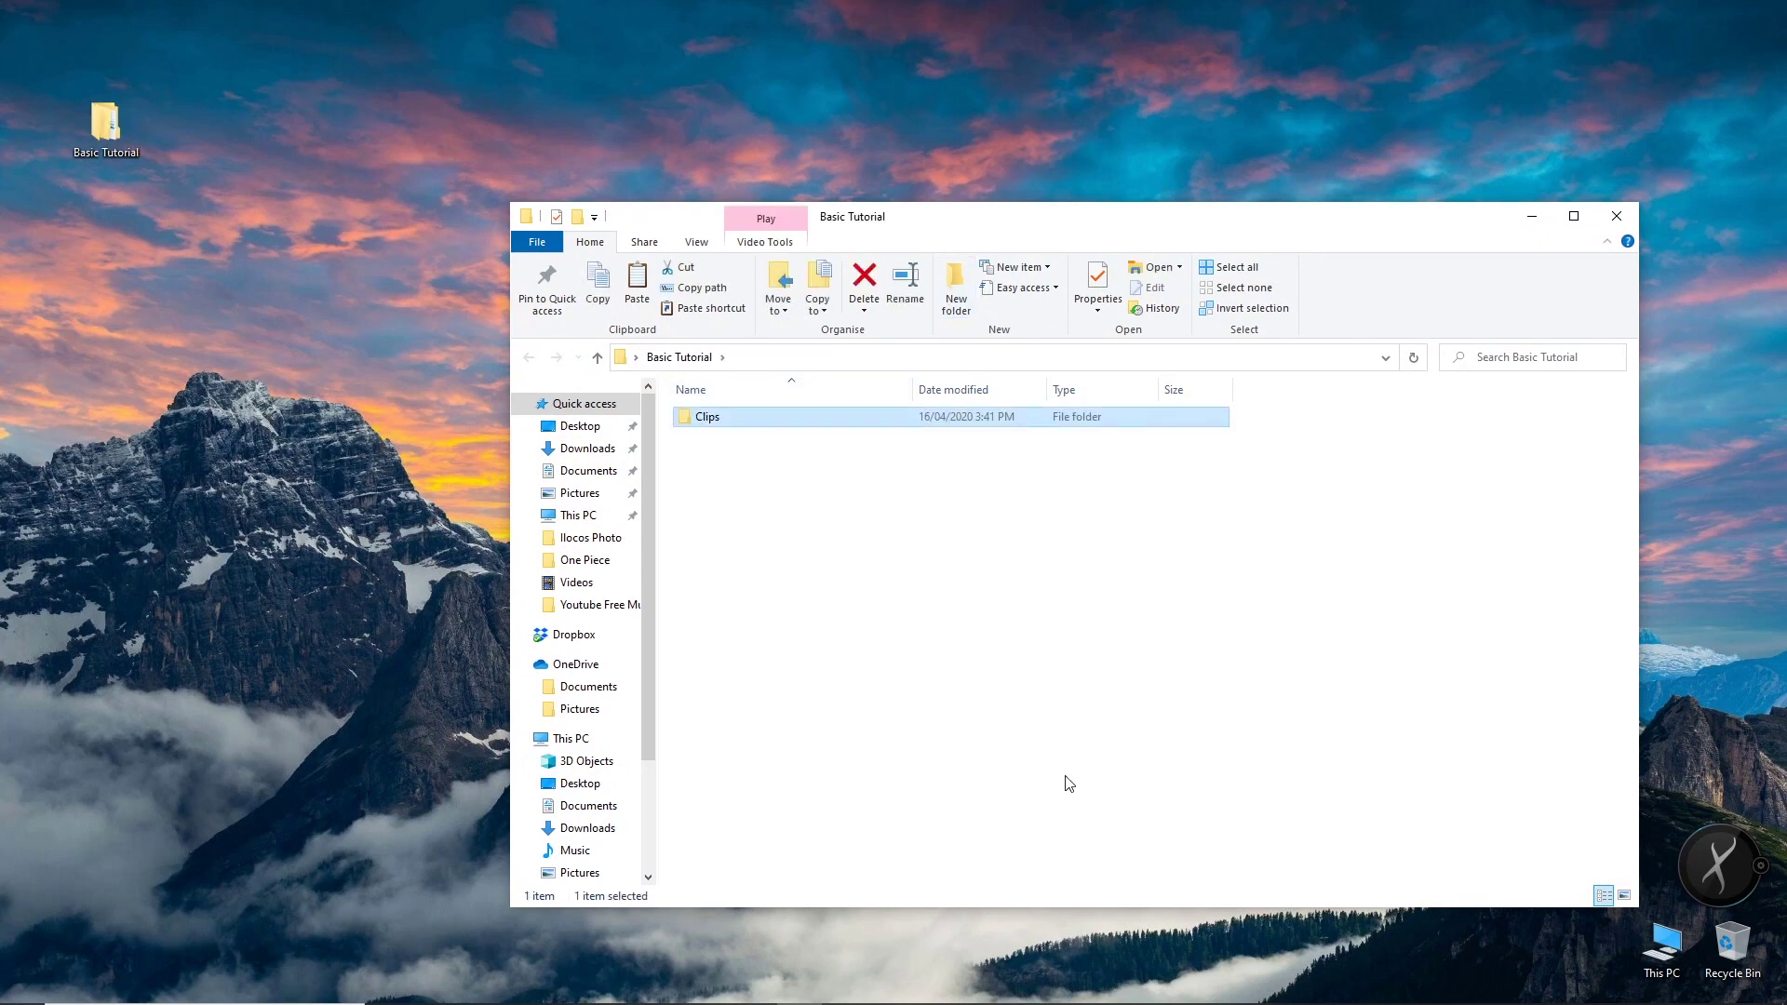
{"action": "left_click", "coordinate": [1069, 784]}
Add Project, Music and Effects subfolders alongside Clips using Ctrl+Shift+N
{"action": "key", "text": "ctrl+shift+n"}
{"action": "type", "text": "Project"}
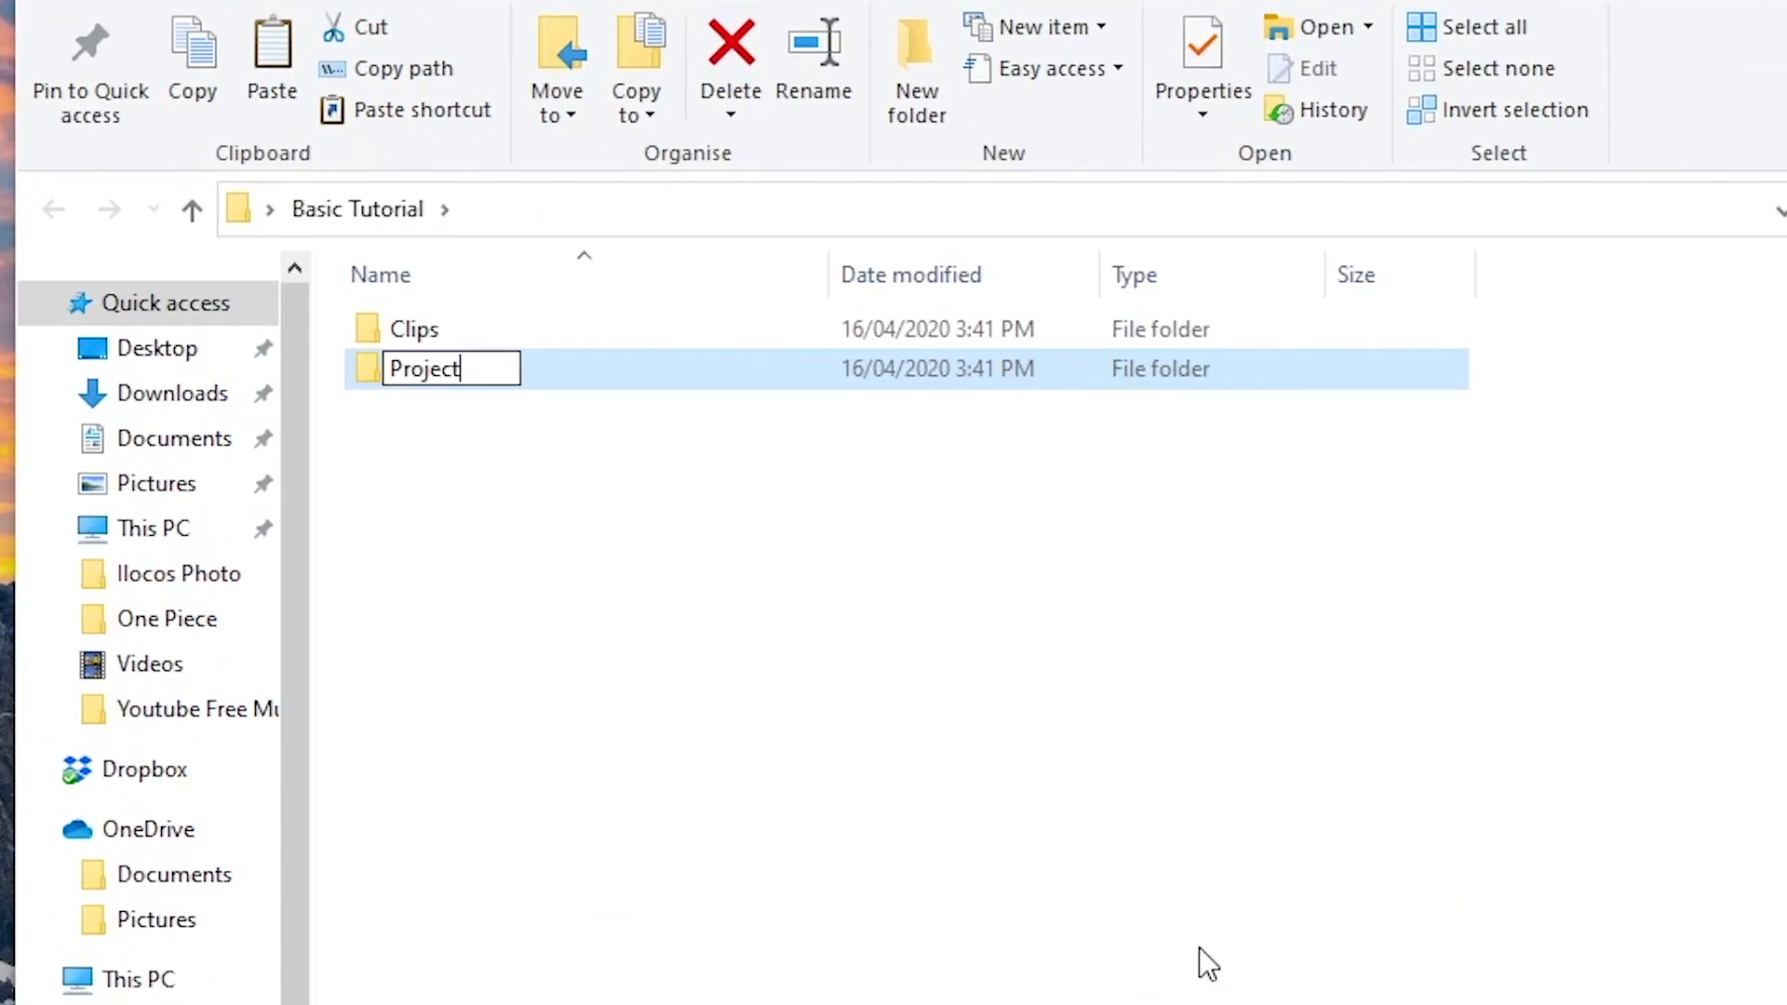
{"action": "key", "text": "Return"}
{"action": "key", "text": "ctrl+shift+n"}
{"action": "type", "text": "Music"}
{"action": "key", "text": "Return"}
{"action": "key", "text": "ctrl+shift+n"}
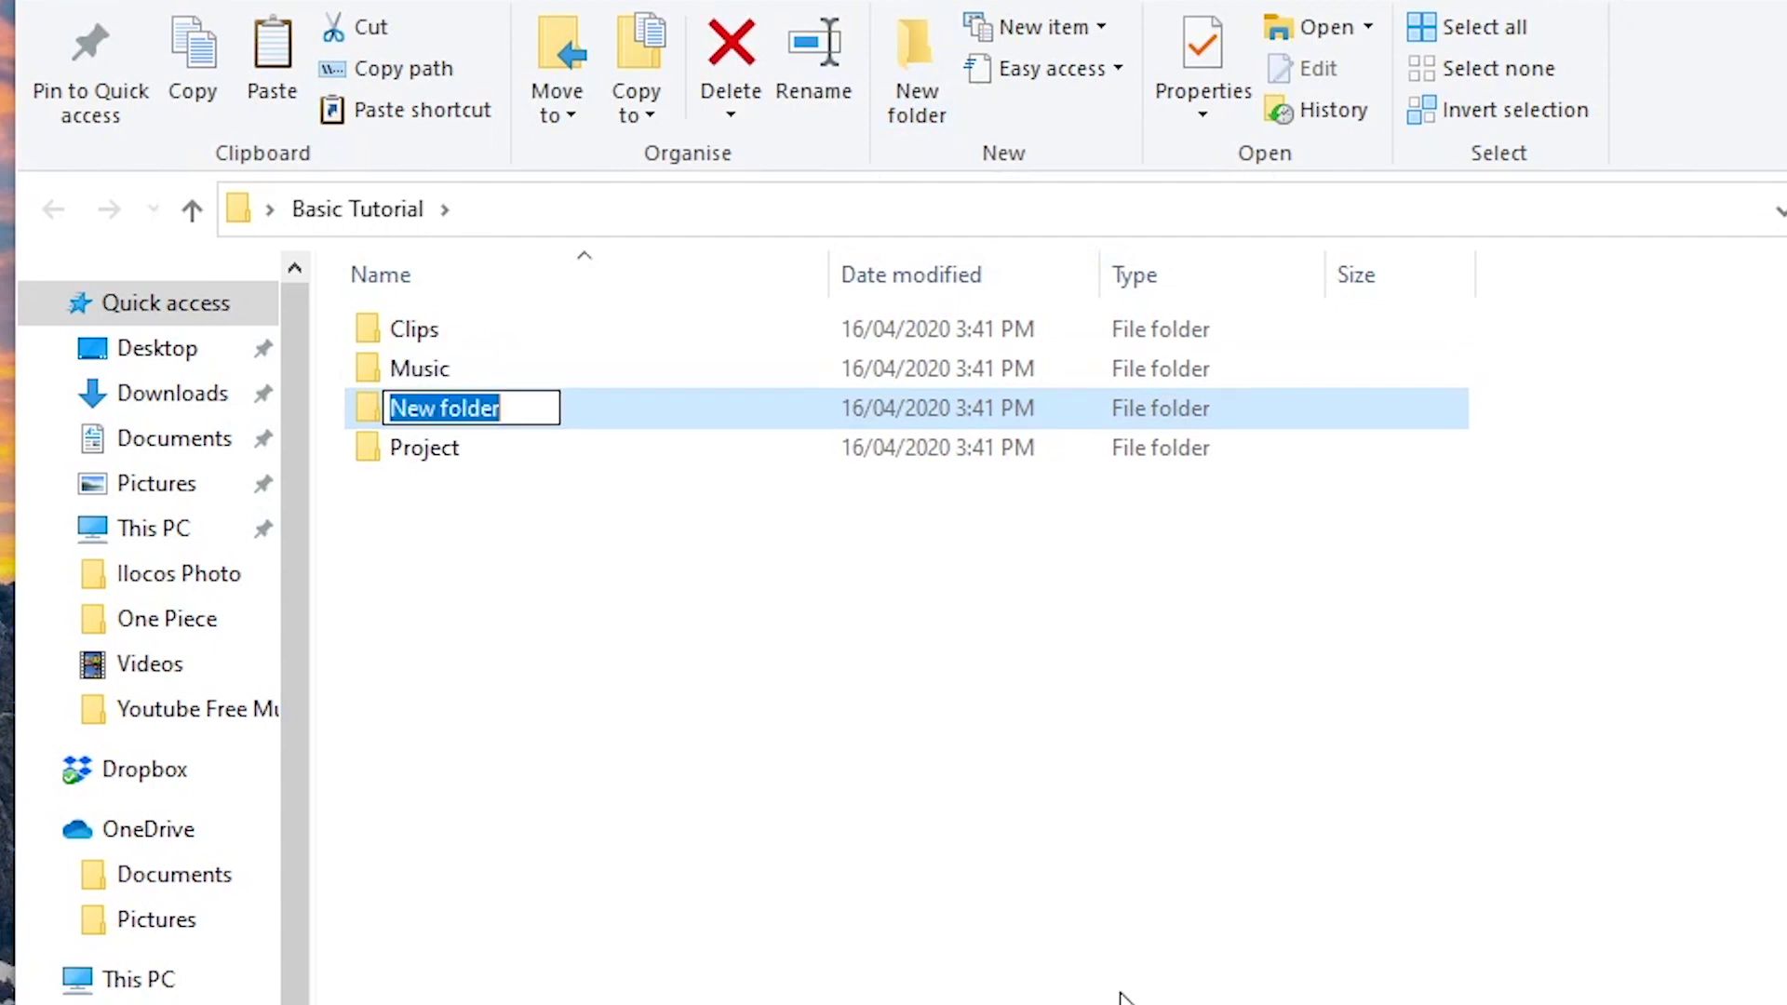
{"action": "type", "text": "Effe"}
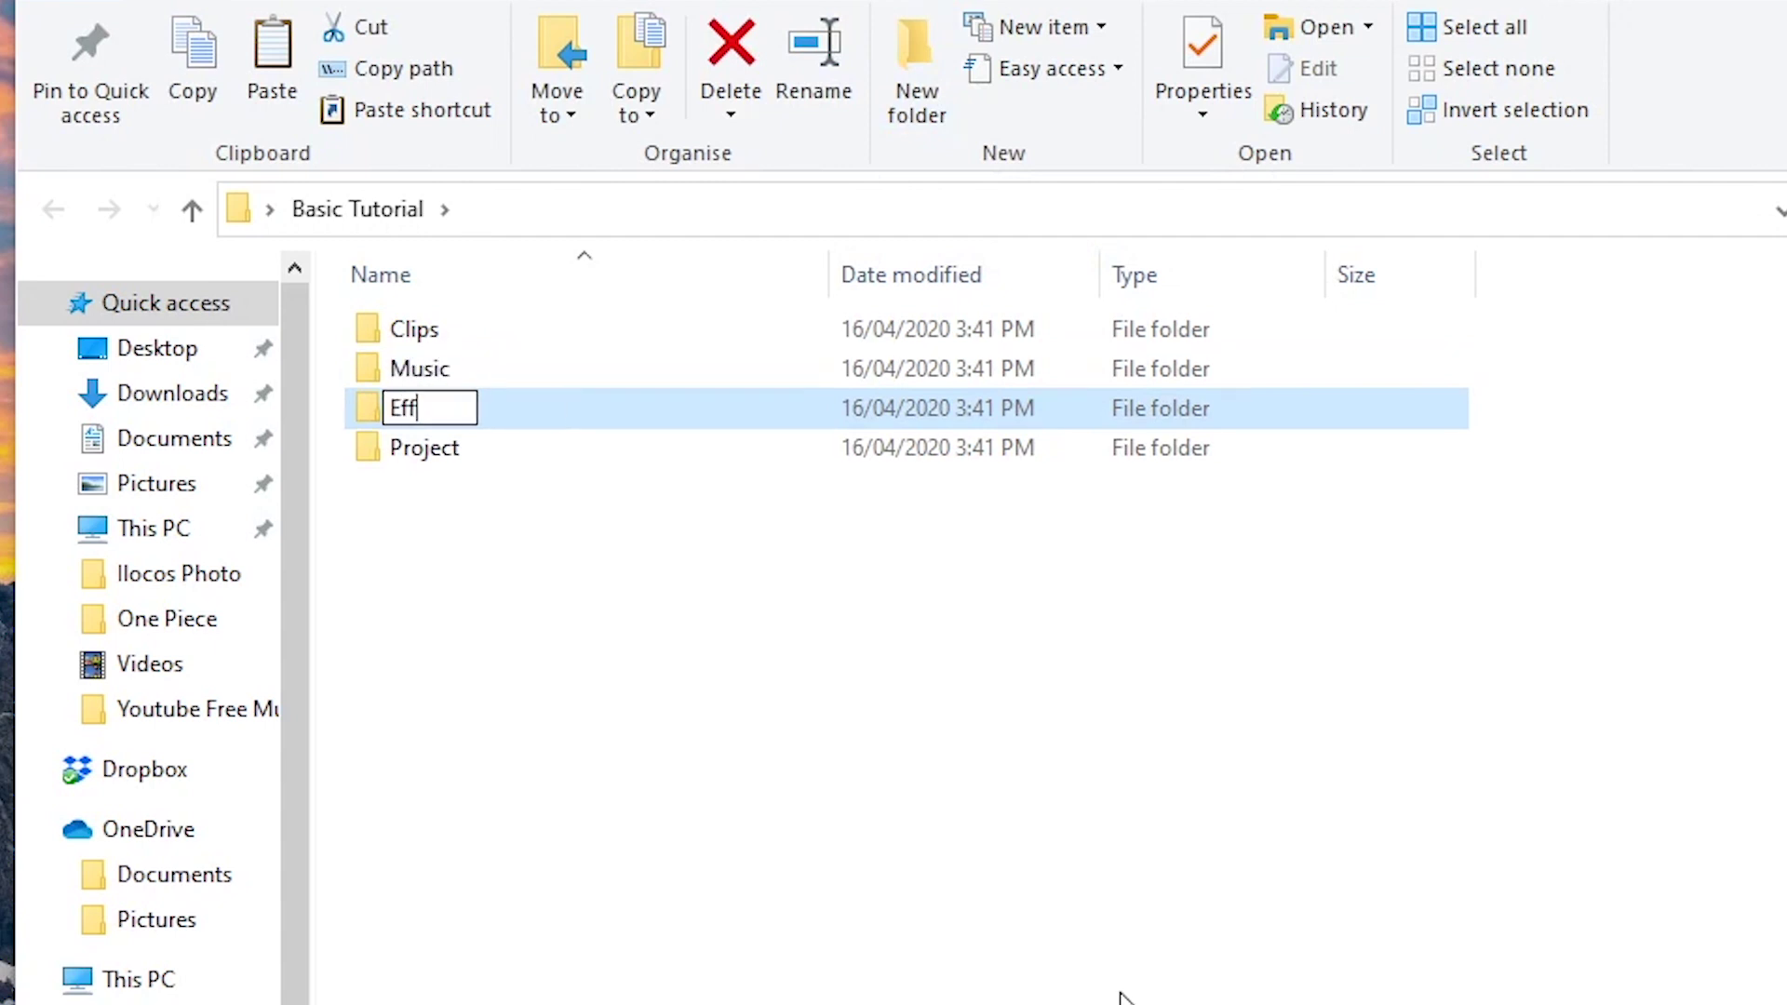
{"action": "type", "text": "cts"}
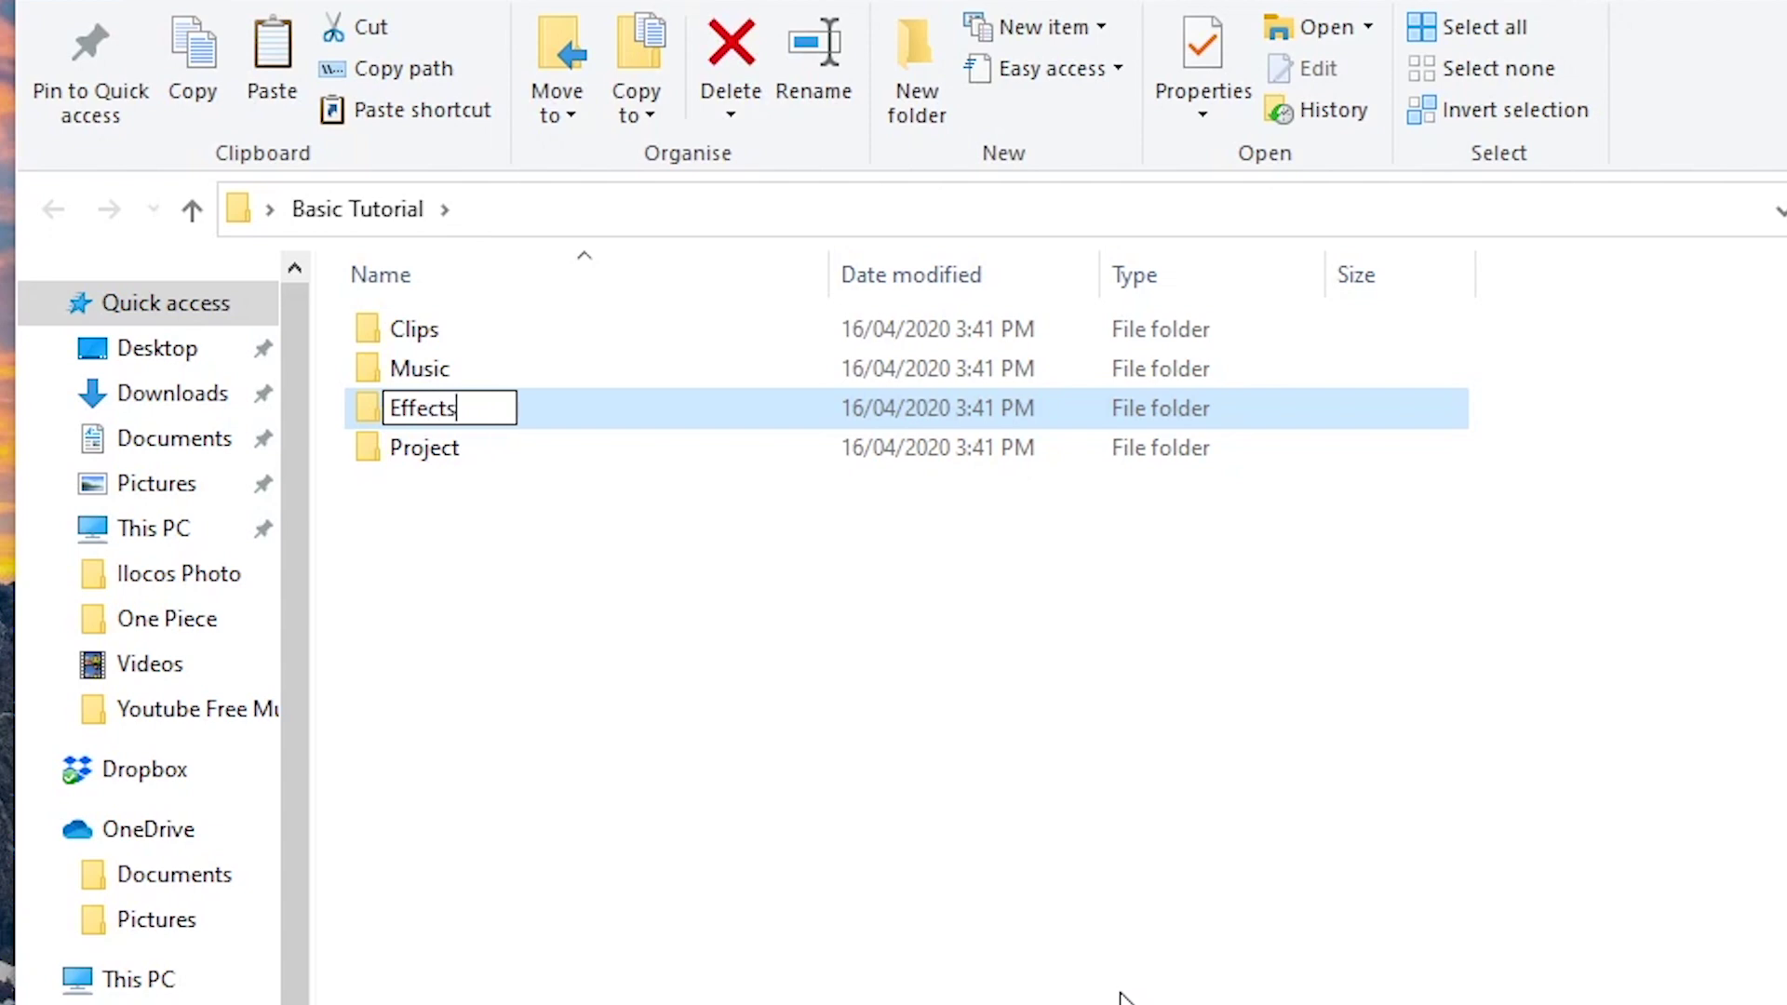
{"action": "key", "text": "Return"}
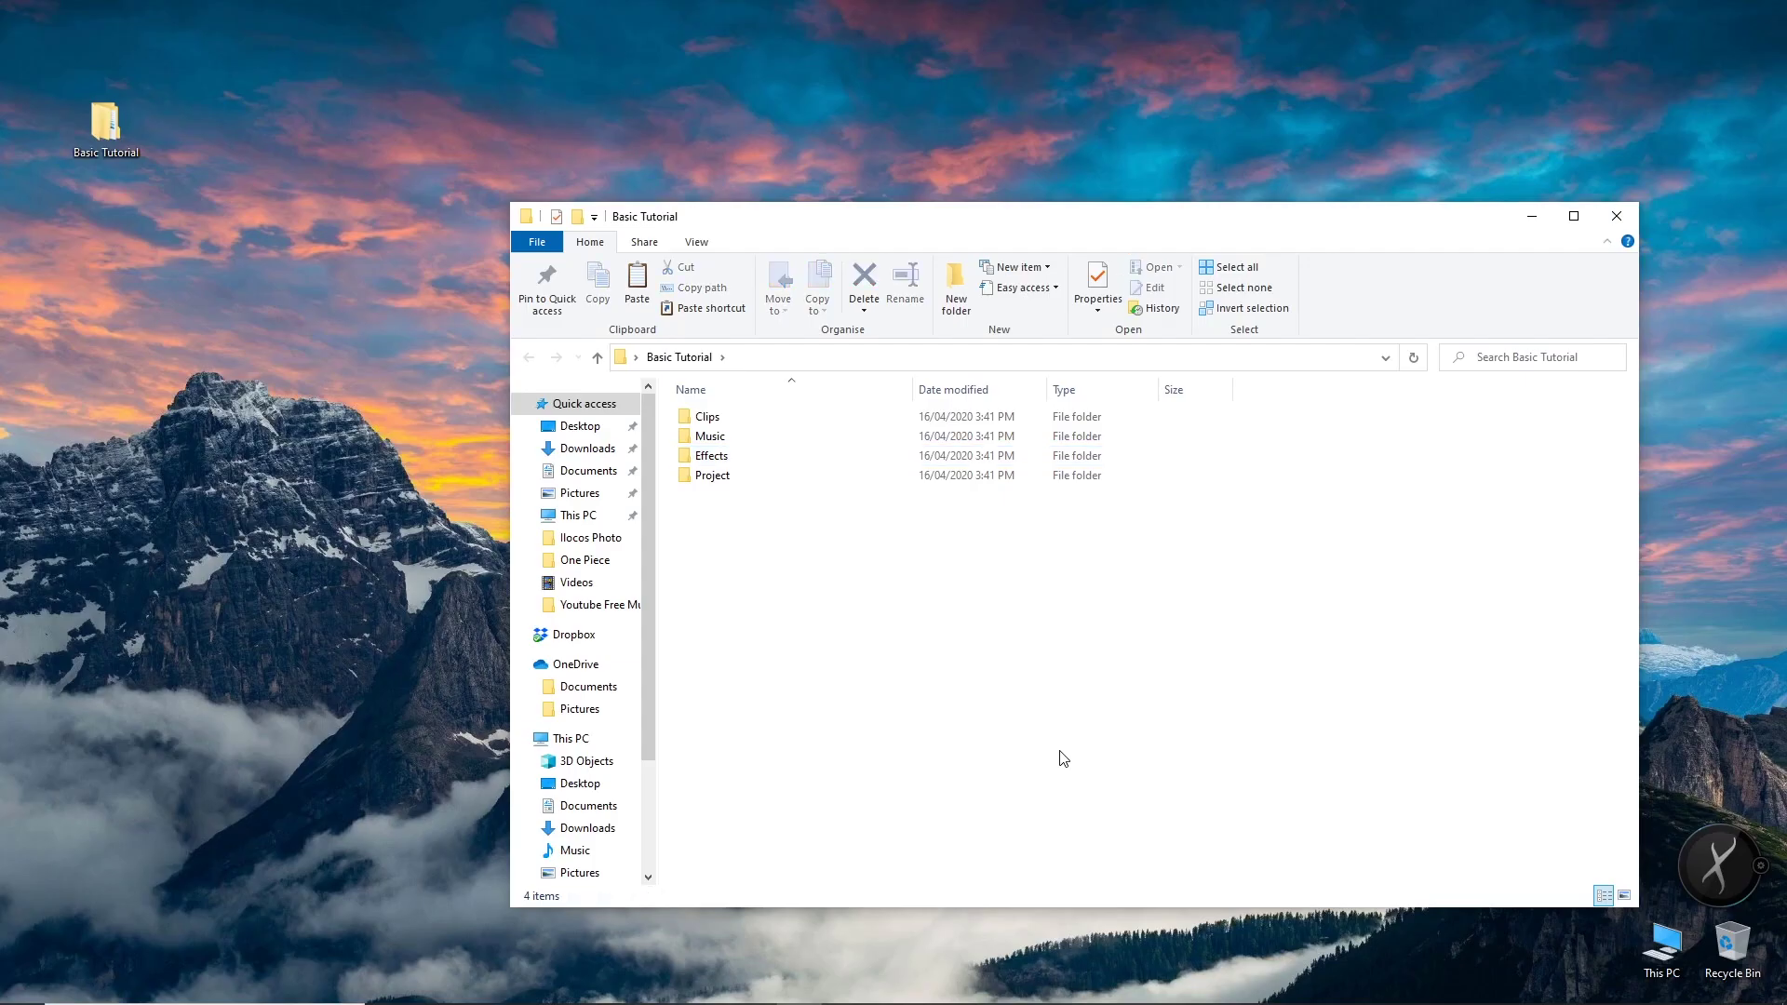
{"action": "left_click", "coordinate": [724, 484]}
{"action": "left_click", "coordinate": [814, 599]}
{"action": "left_click", "coordinate": [780, 483]}
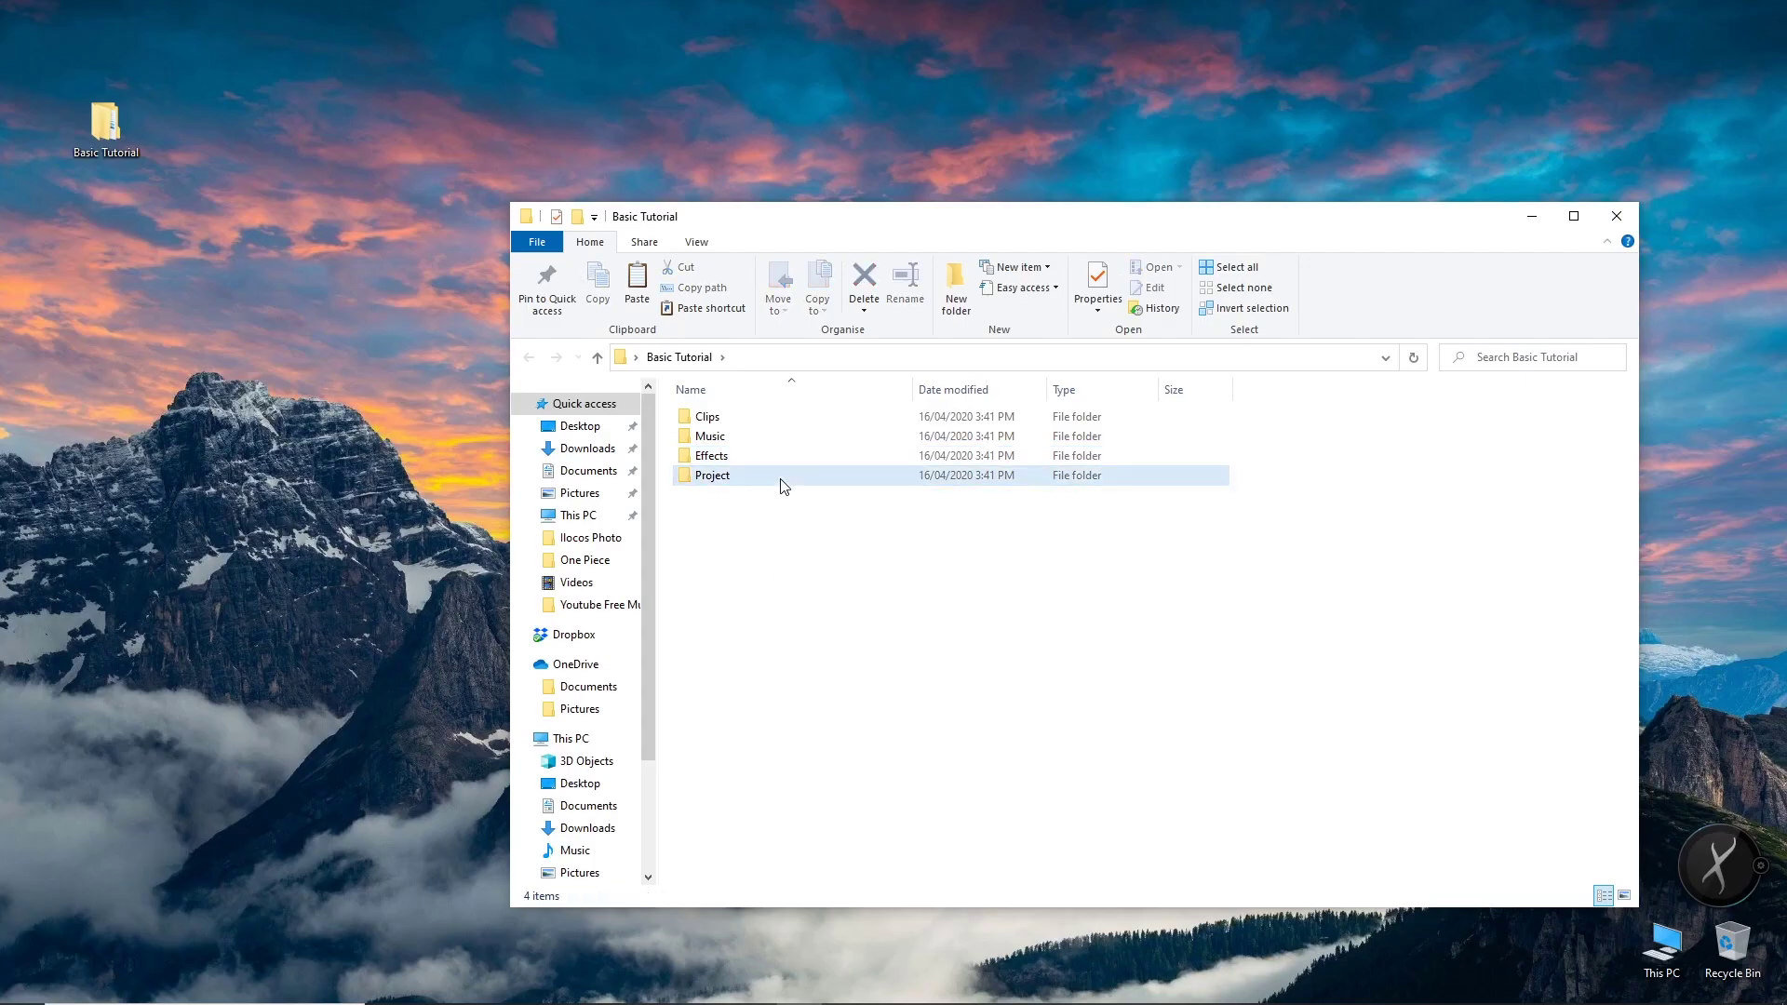
{"action": "left_click", "coordinate": [867, 779]}
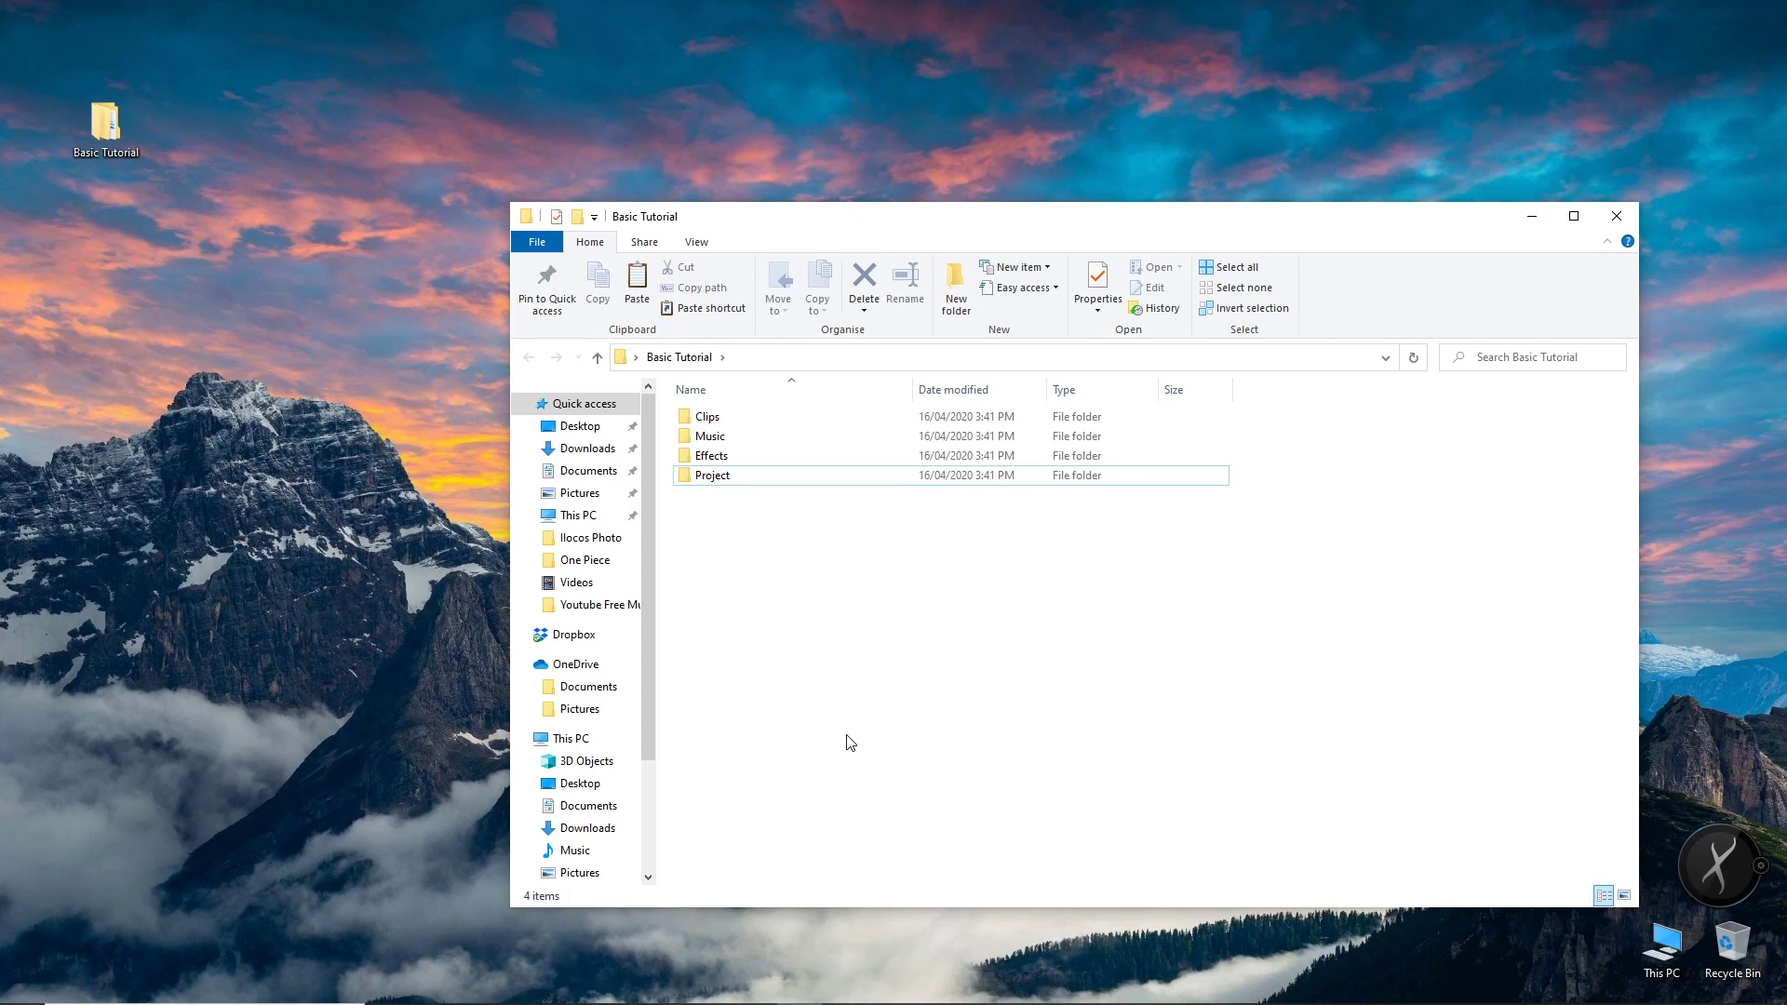
Launch Premiere Pro 2019 from the taskbar and begin a new project from the Home screen
{"action": "mouse_move", "coordinate": [1071, 1000]}
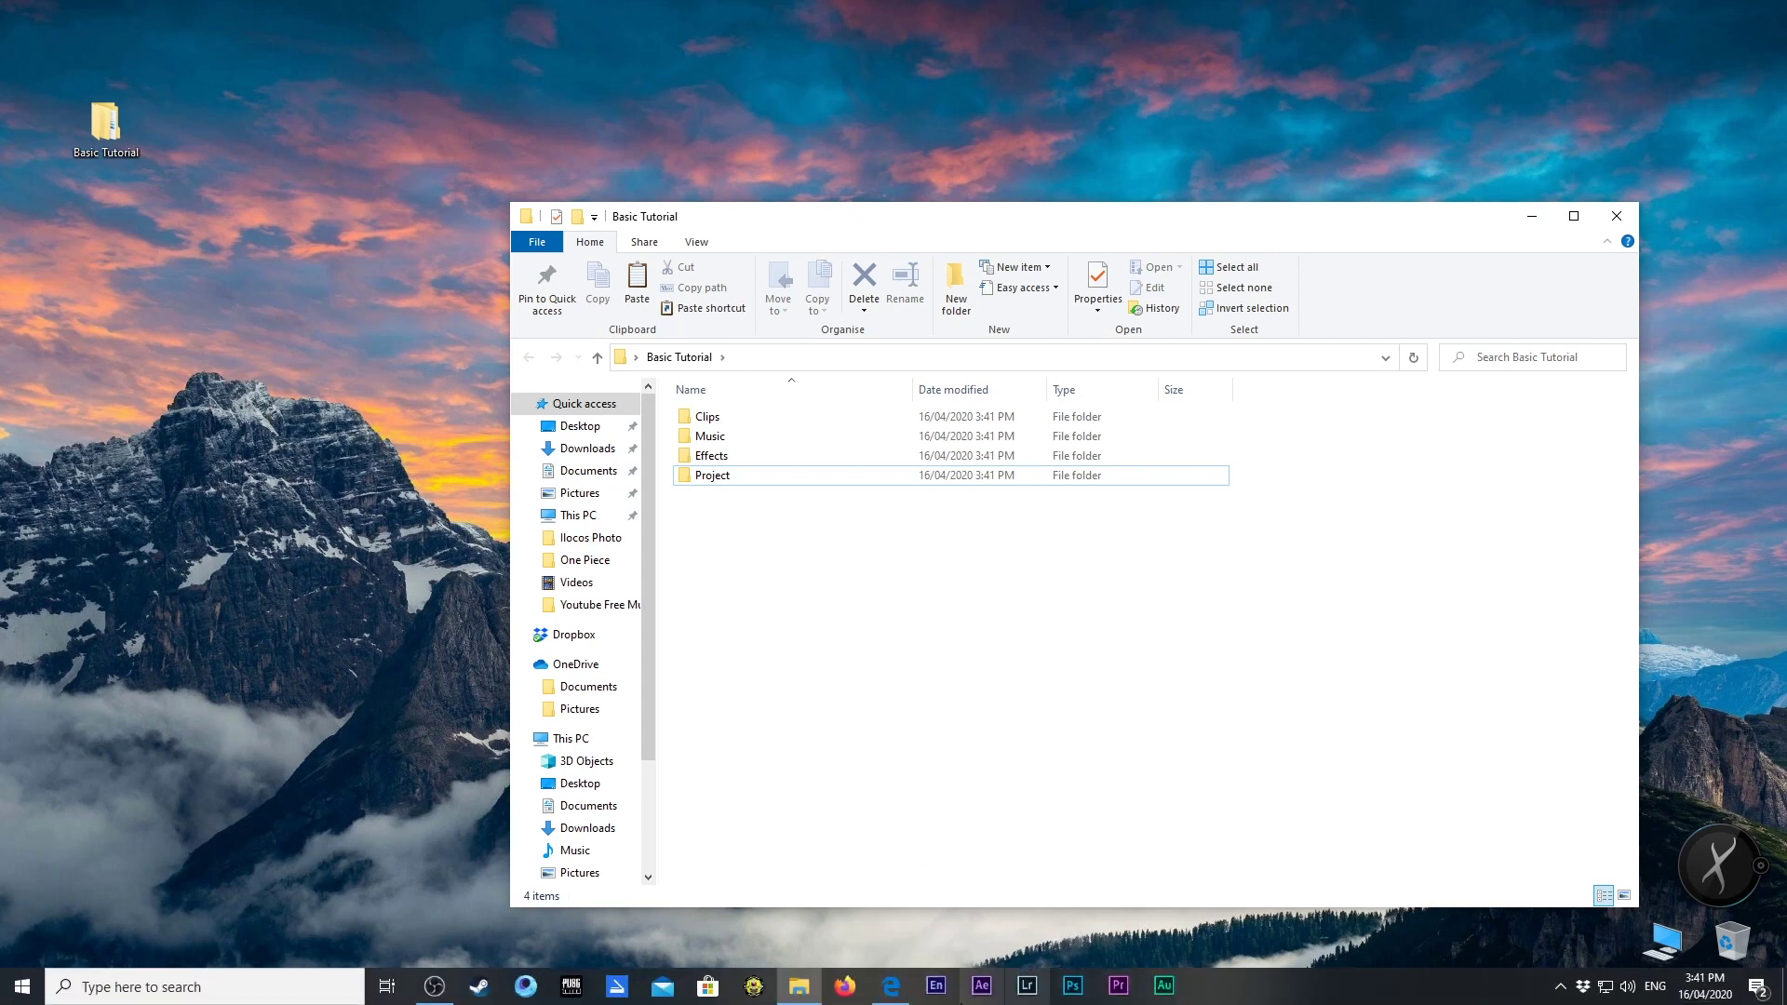
{"action": "left_click", "coordinate": [1118, 985]}
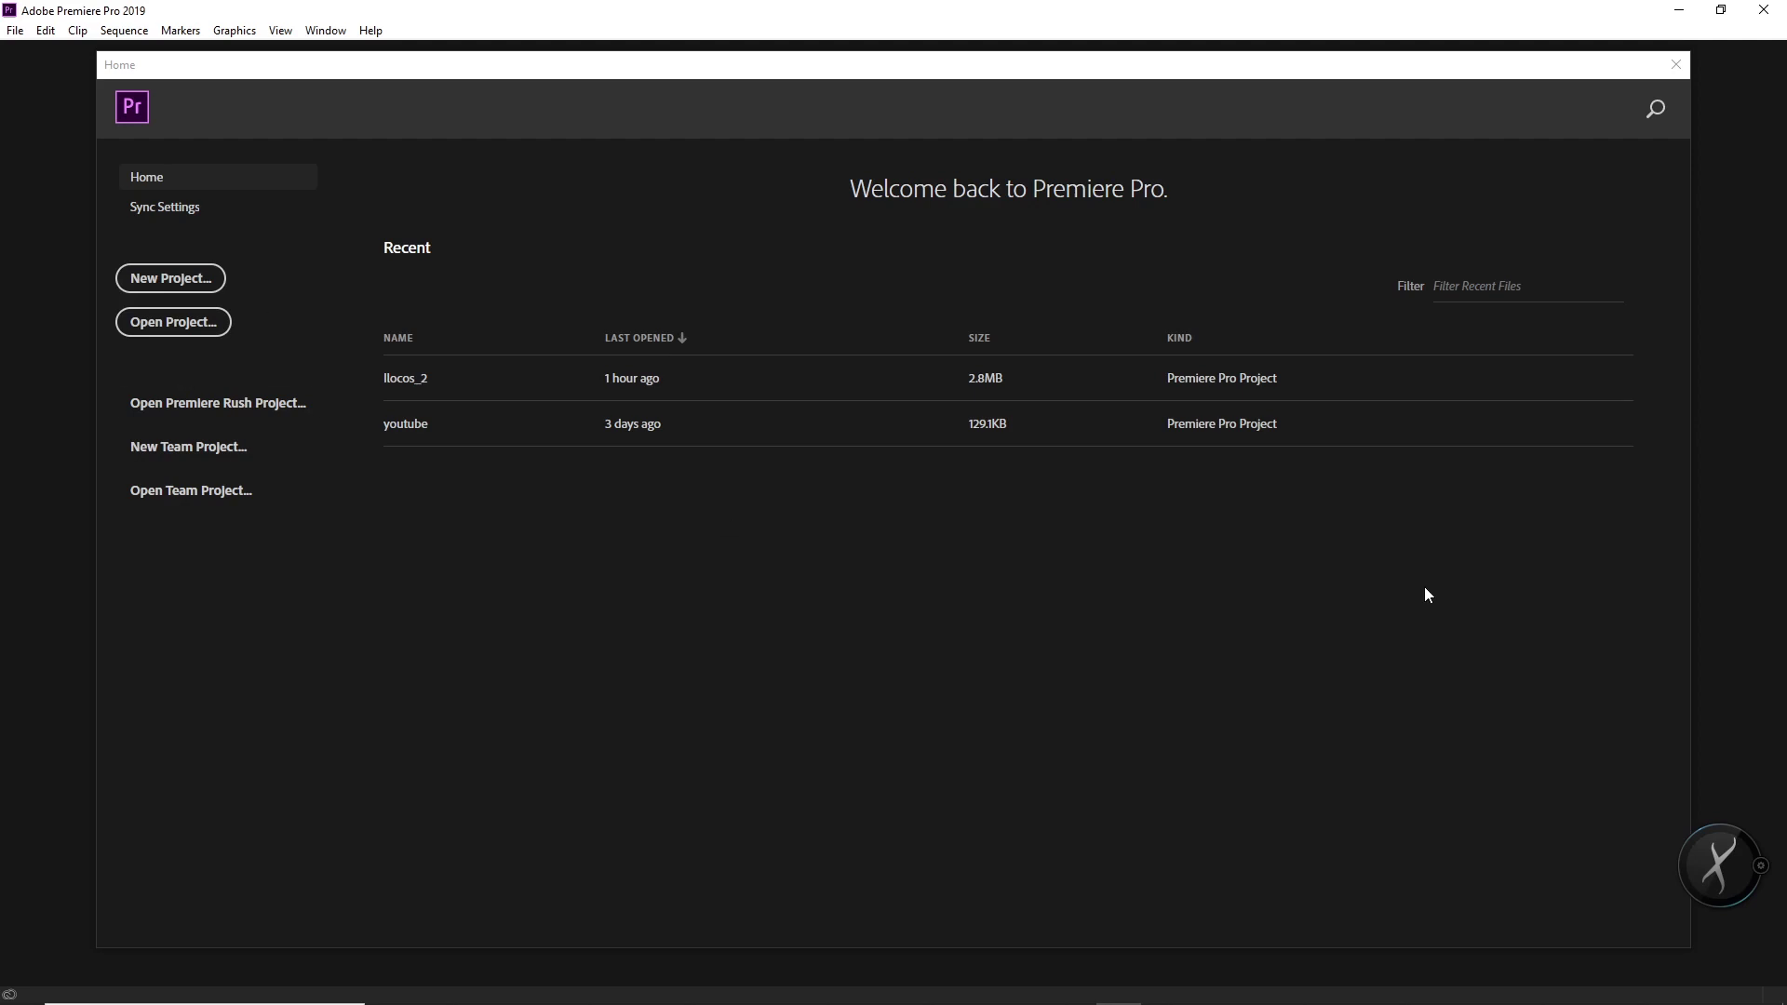
{"action": "left_click", "coordinate": [180, 282]}
Create the project 'Premiere Pro CC 2019 Tutorial' saved in Desktop\Basic Tutorial\Project
{"action": "type", "text": "Premiere Pro CC 2019 Tutorial"}
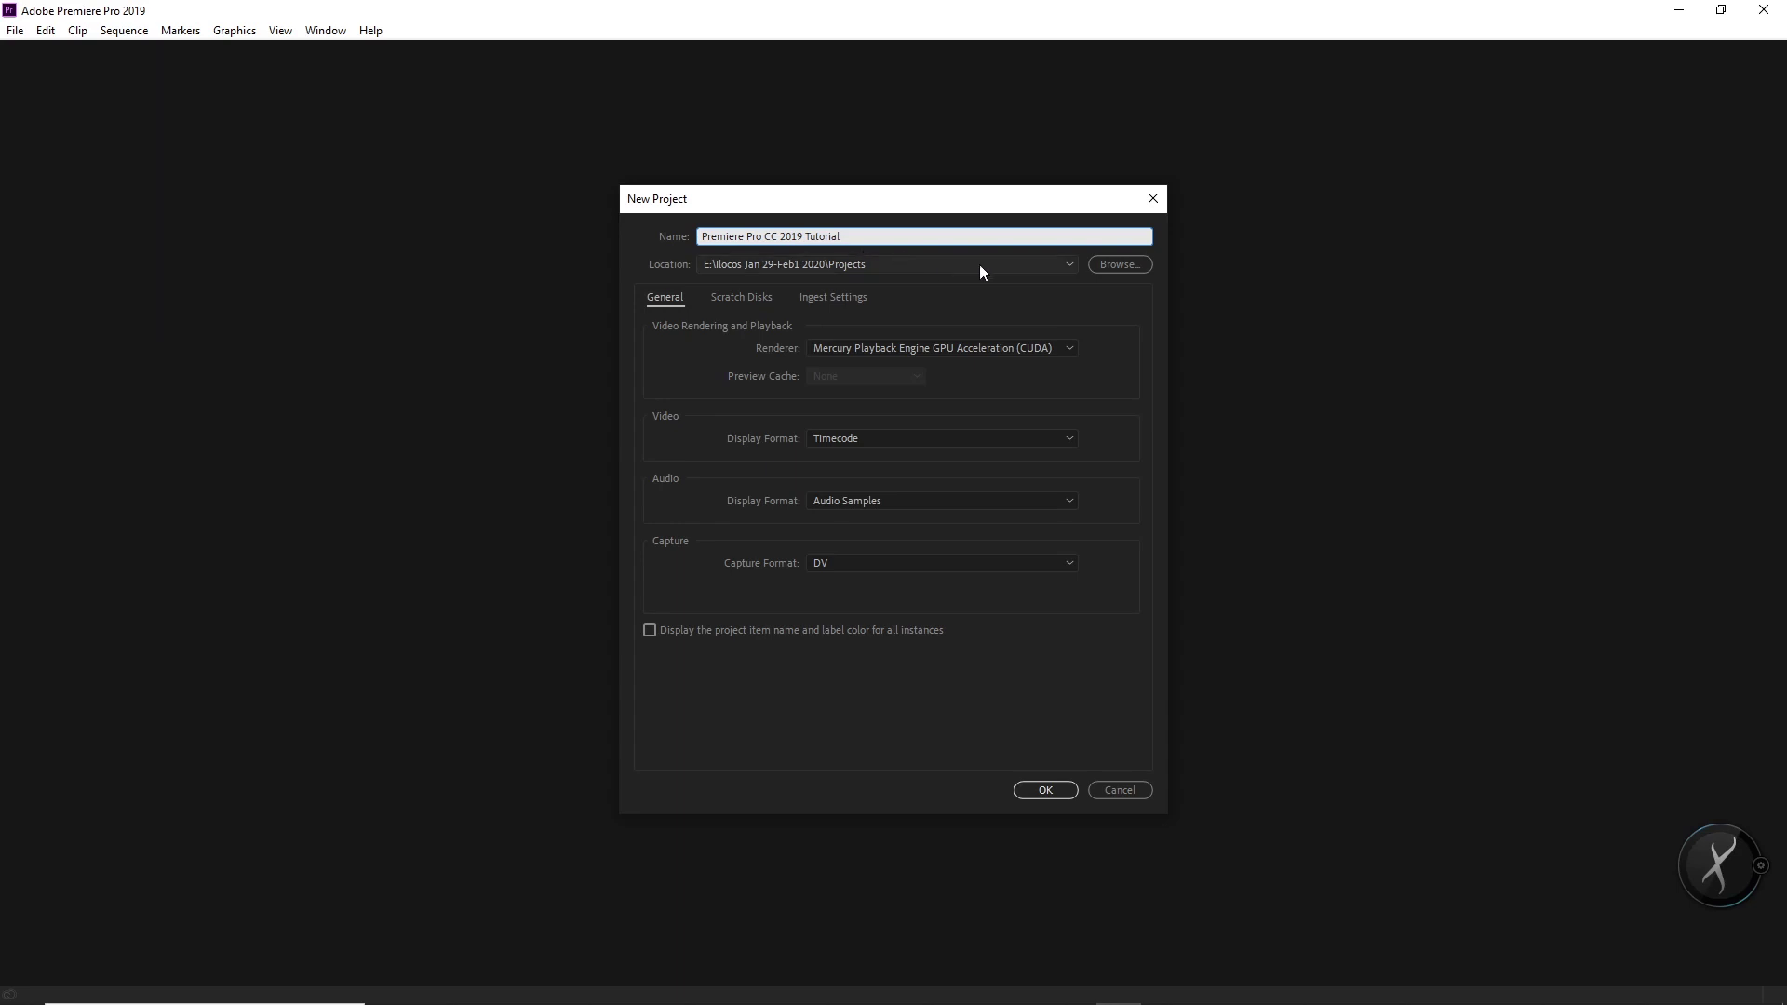
{"action": "left_click", "coordinate": [1102, 264]}
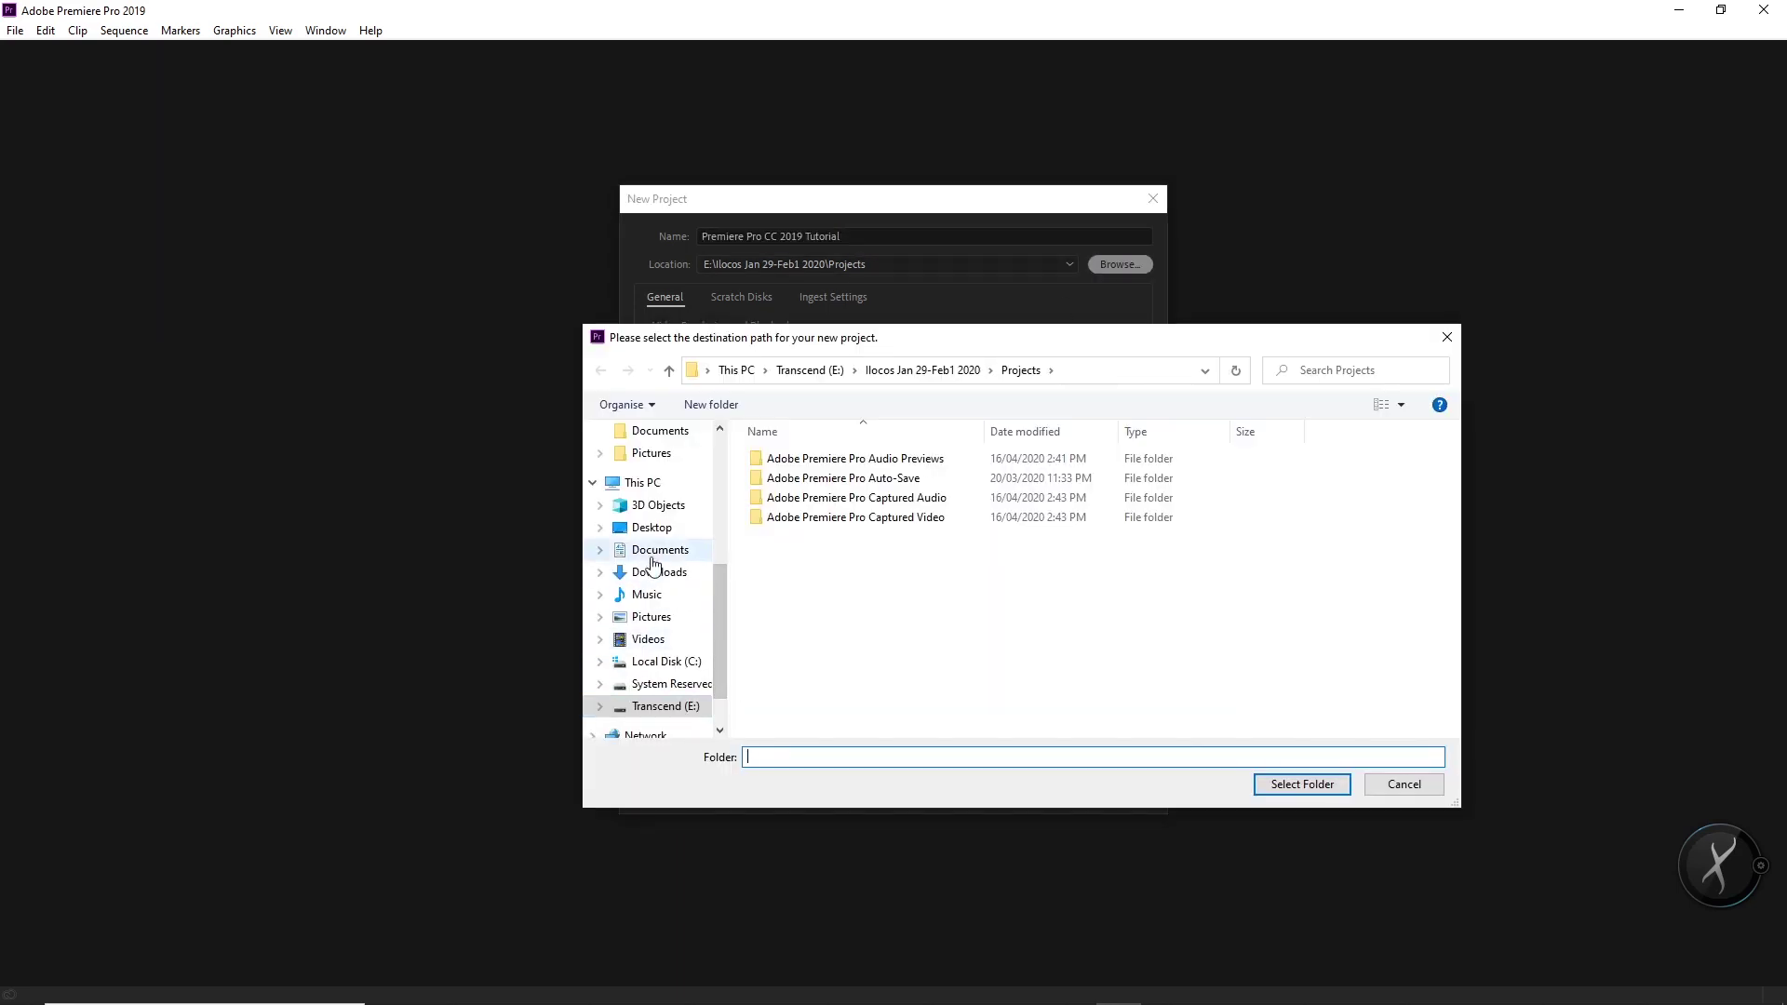
{"action": "left_click", "coordinate": [652, 527]}
{"action": "double_click", "coordinate": [772, 492]}
{"action": "left_click", "coordinate": [799, 519]}
{"action": "left_click", "coordinate": [1300, 784]}
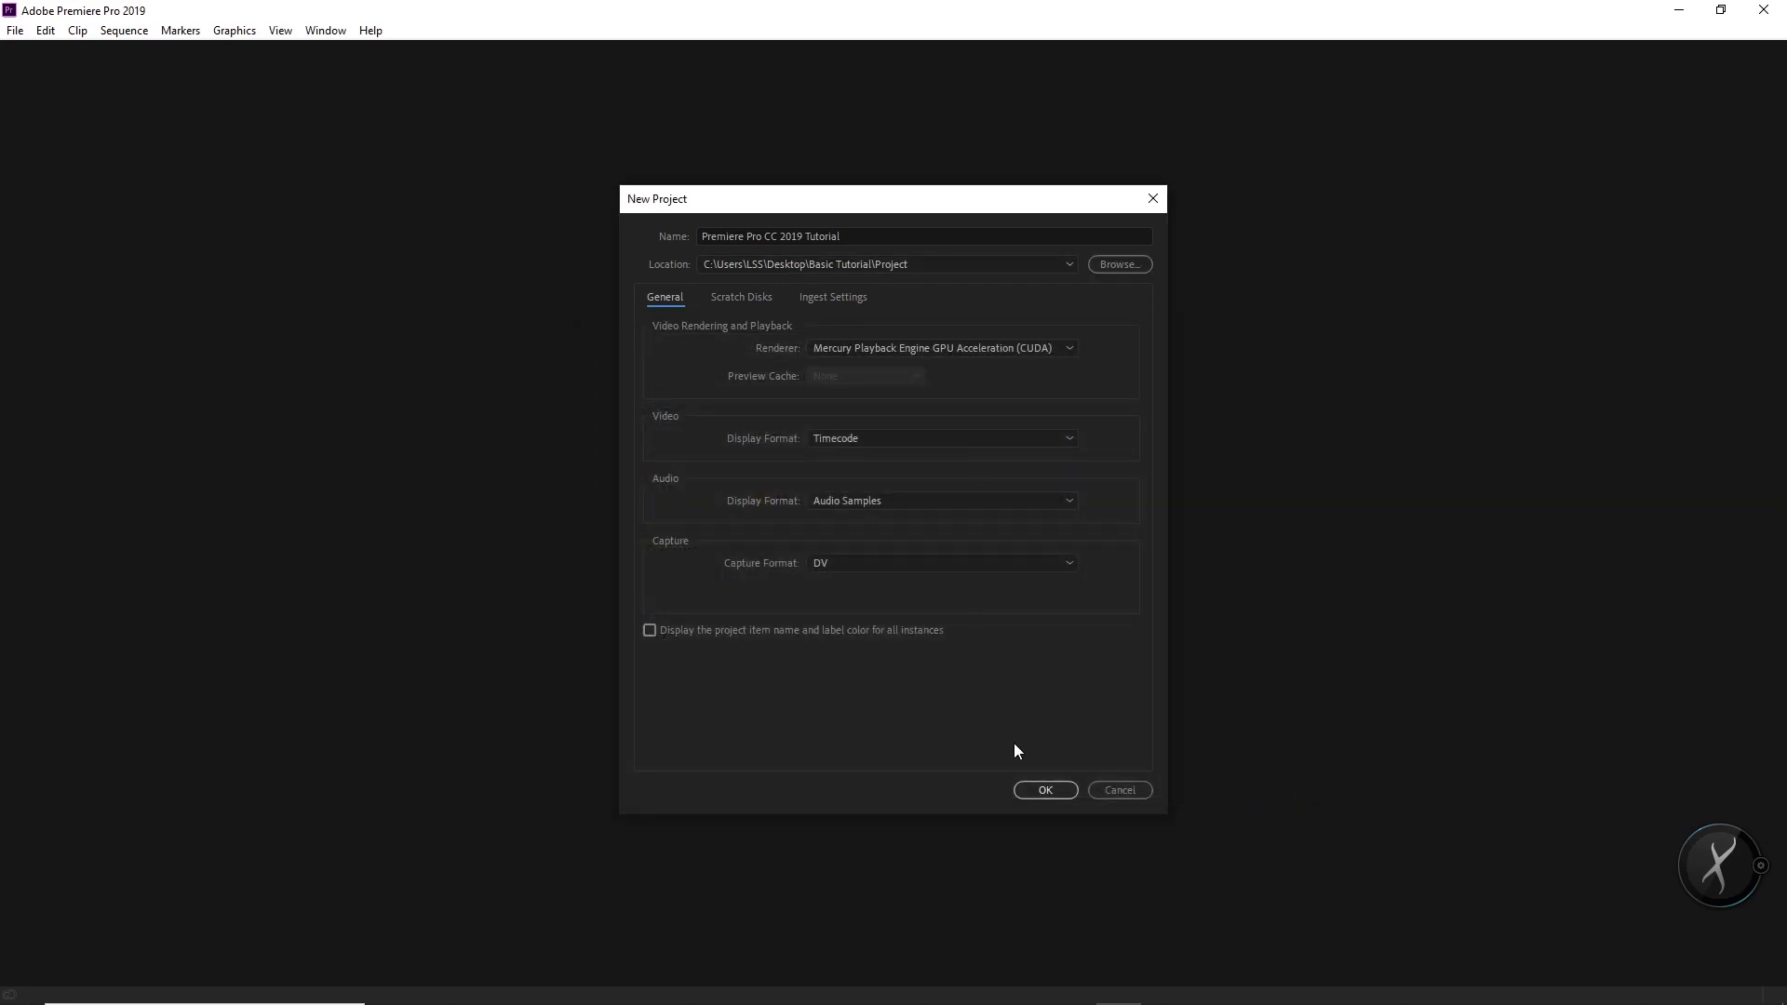
{"action": "left_click", "coordinate": [1051, 787]}
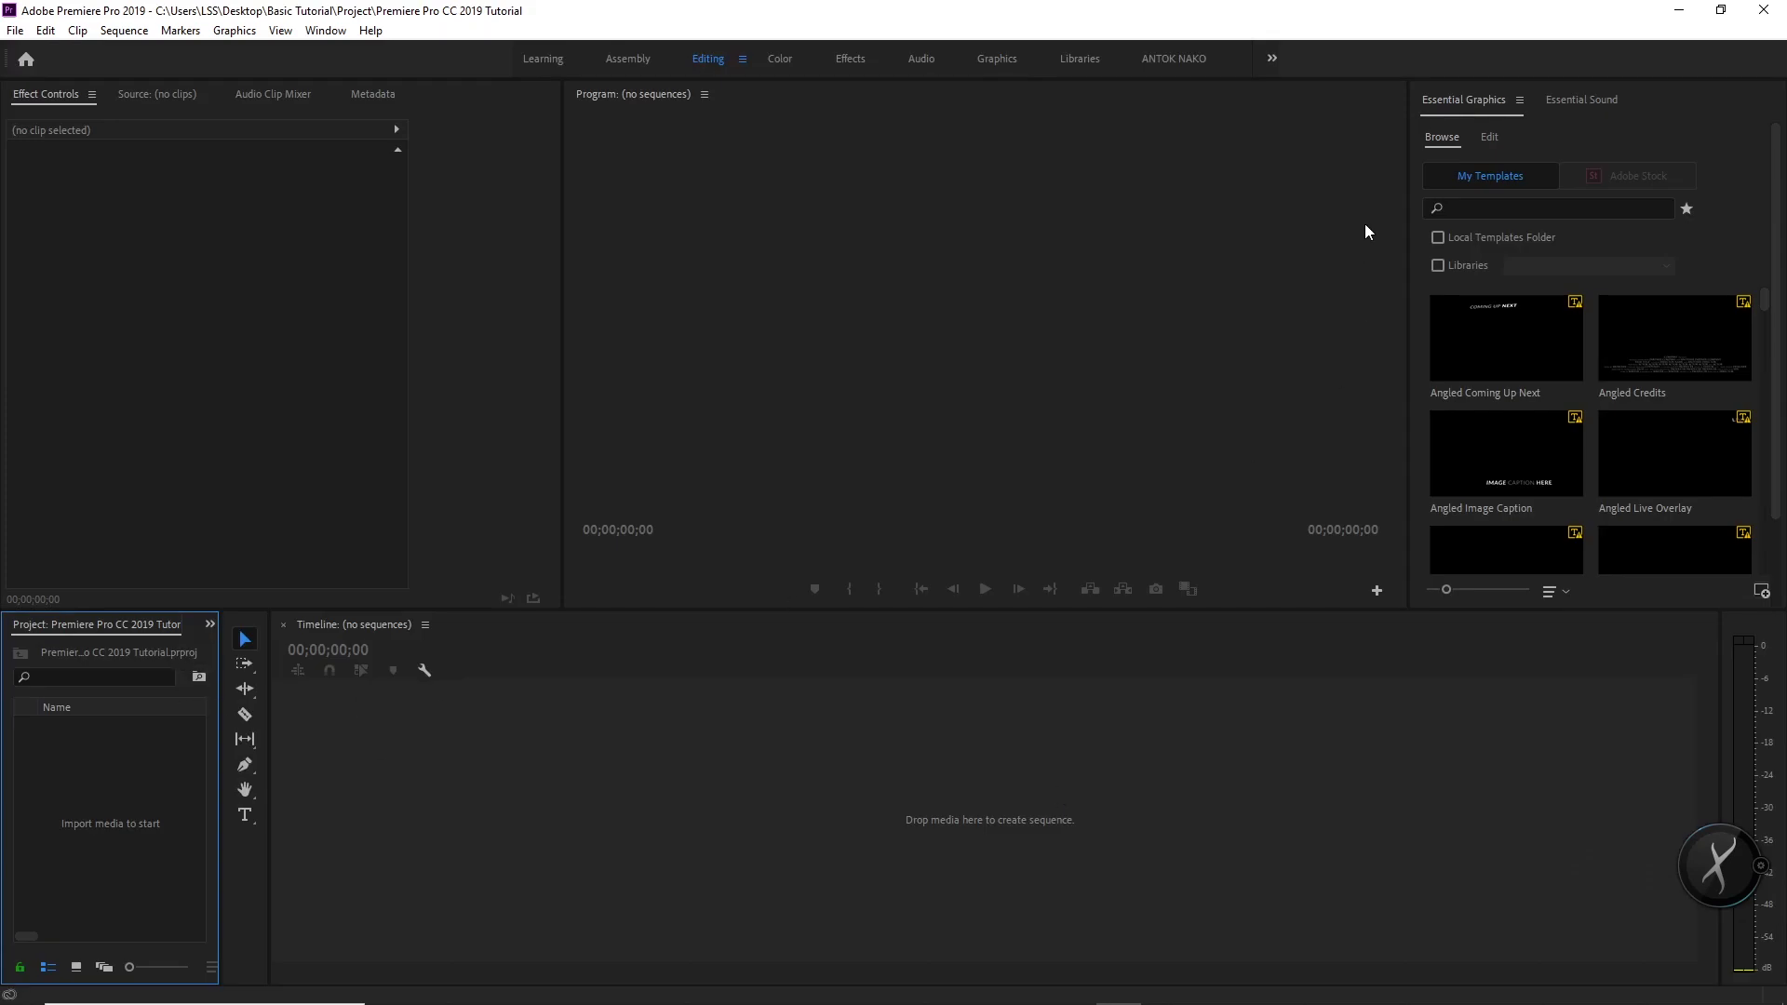
{"action": "left_click_drag", "start_coordinate": [118, 633], "coordinate": [539, 550]}
{"action": "left_click_drag", "start_coordinate": [652, 93], "coordinate": [105, 130]}
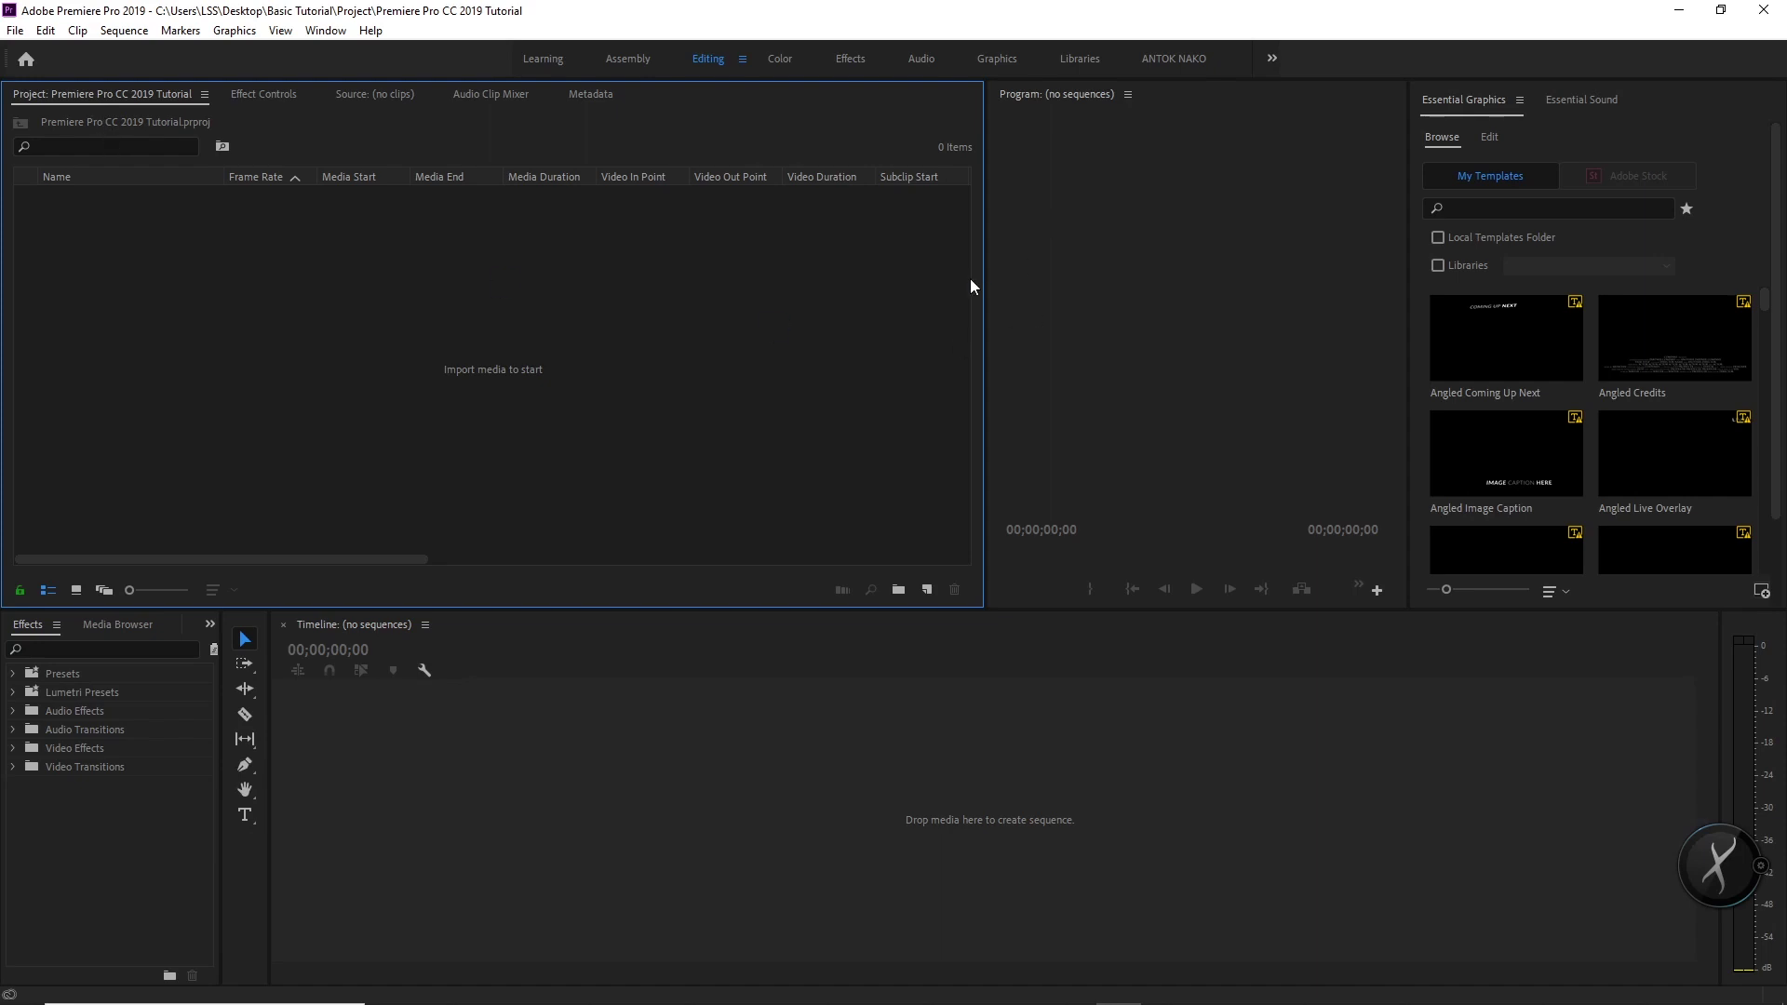
{"action": "left_click_drag", "start_coordinate": [984, 298], "coordinate": [528, 293]}
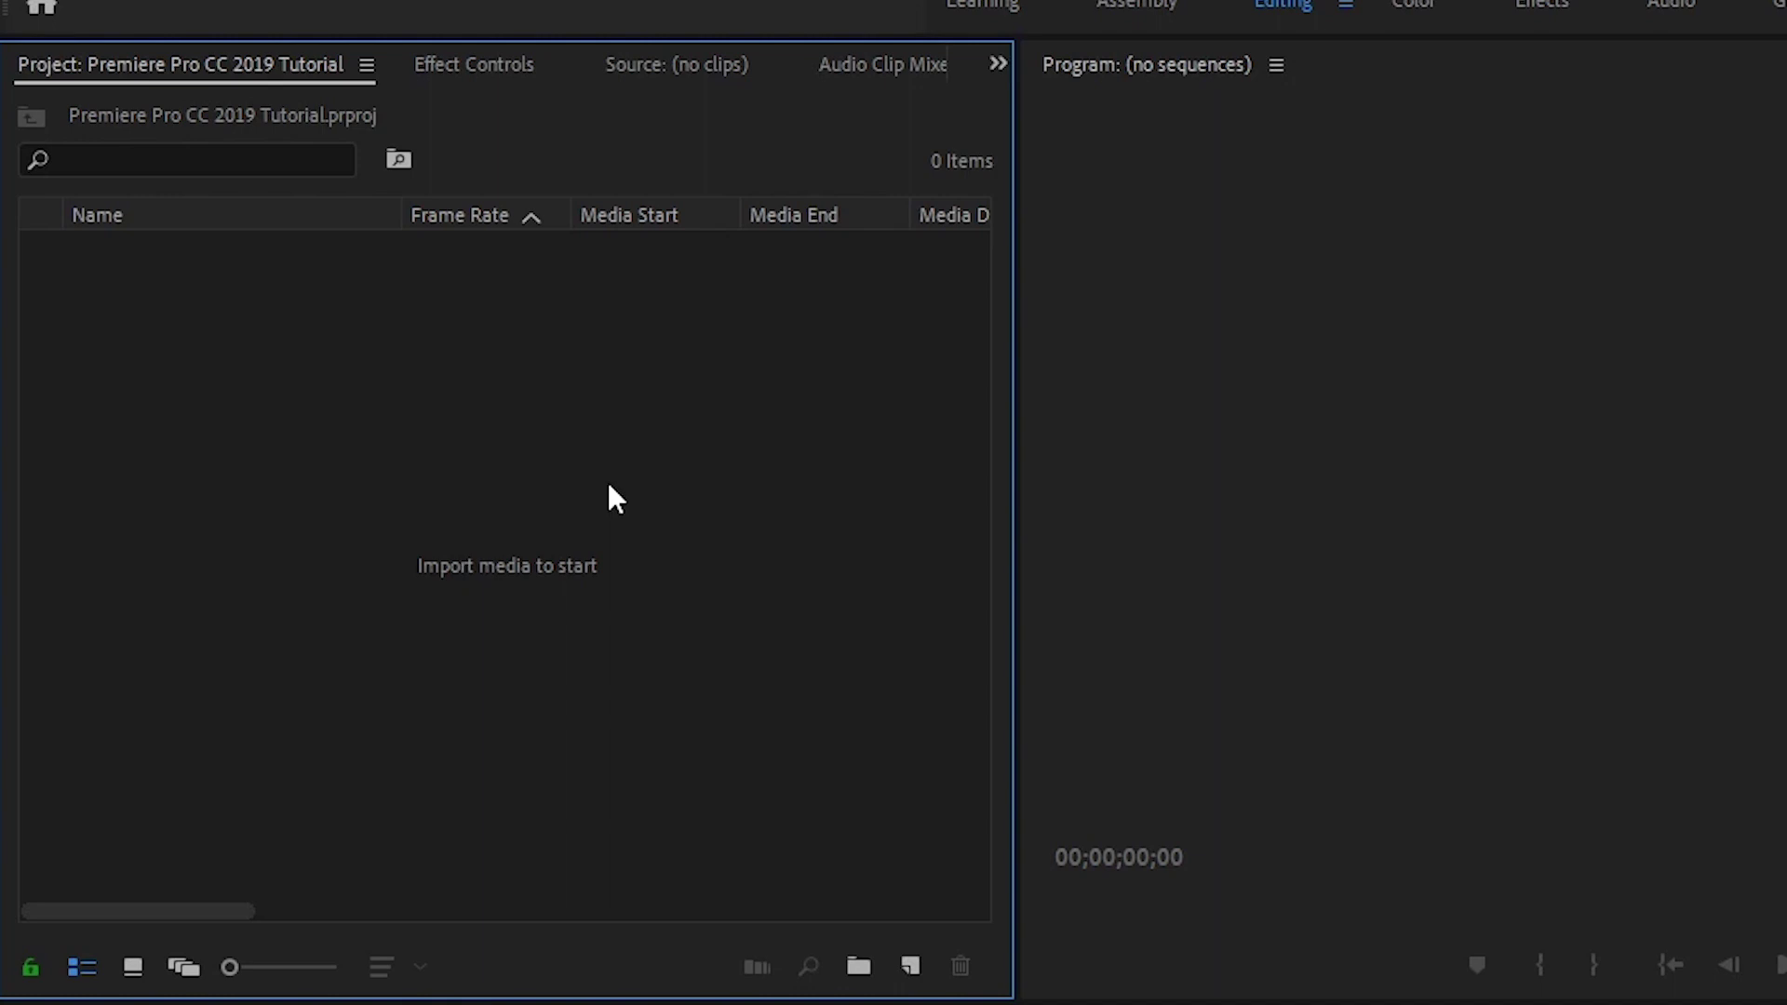
{"action": "left_click", "coordinate": [254, 100]}
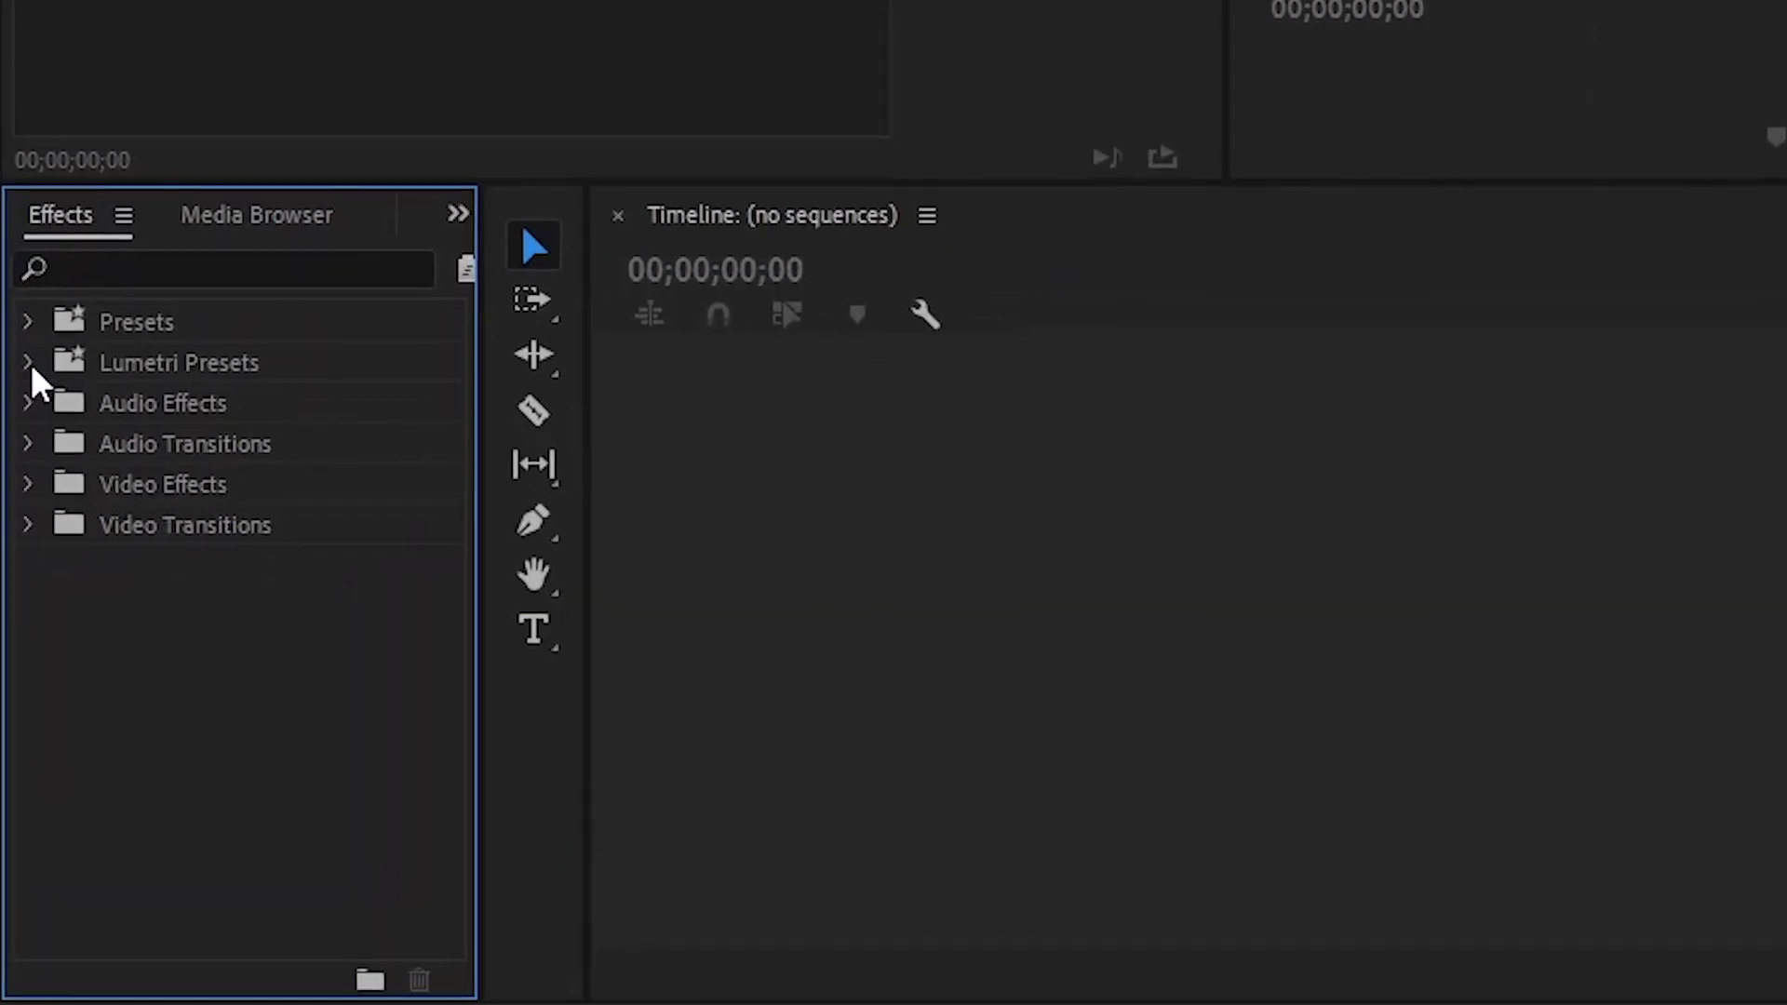
{"action": "left_click", "coordinate": [31, 365]}
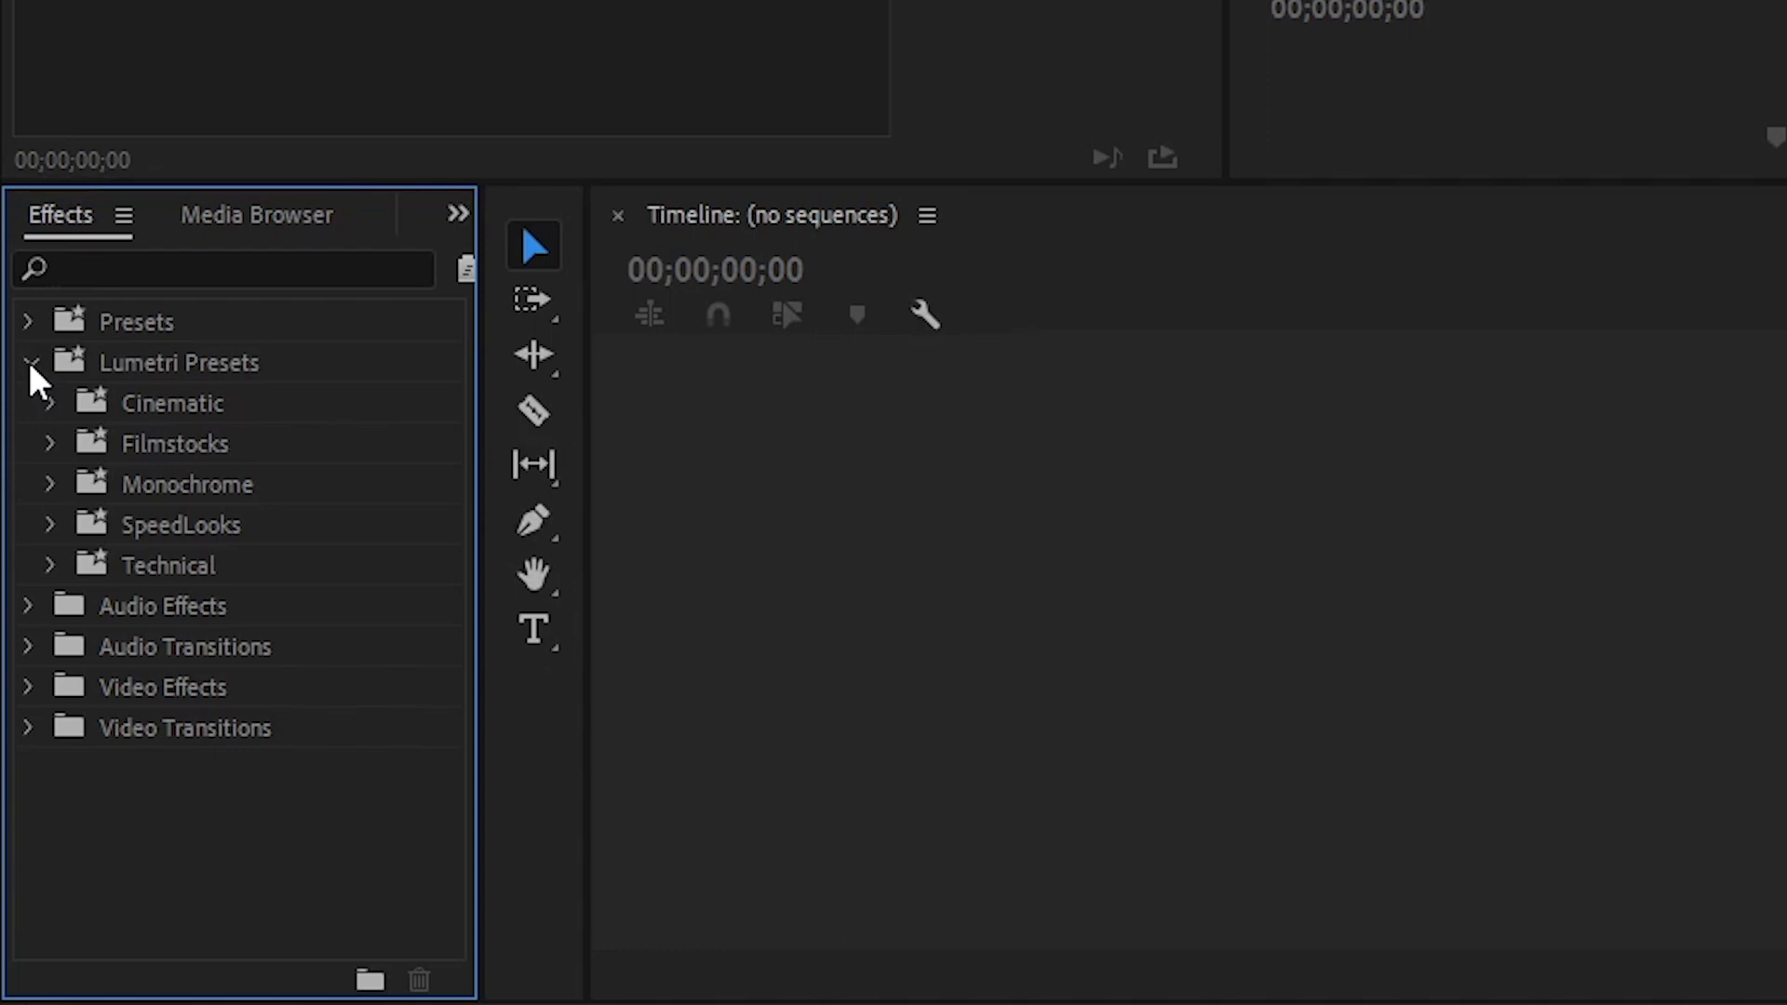
{"action": "left_click", "coordinate": [30, 365]}
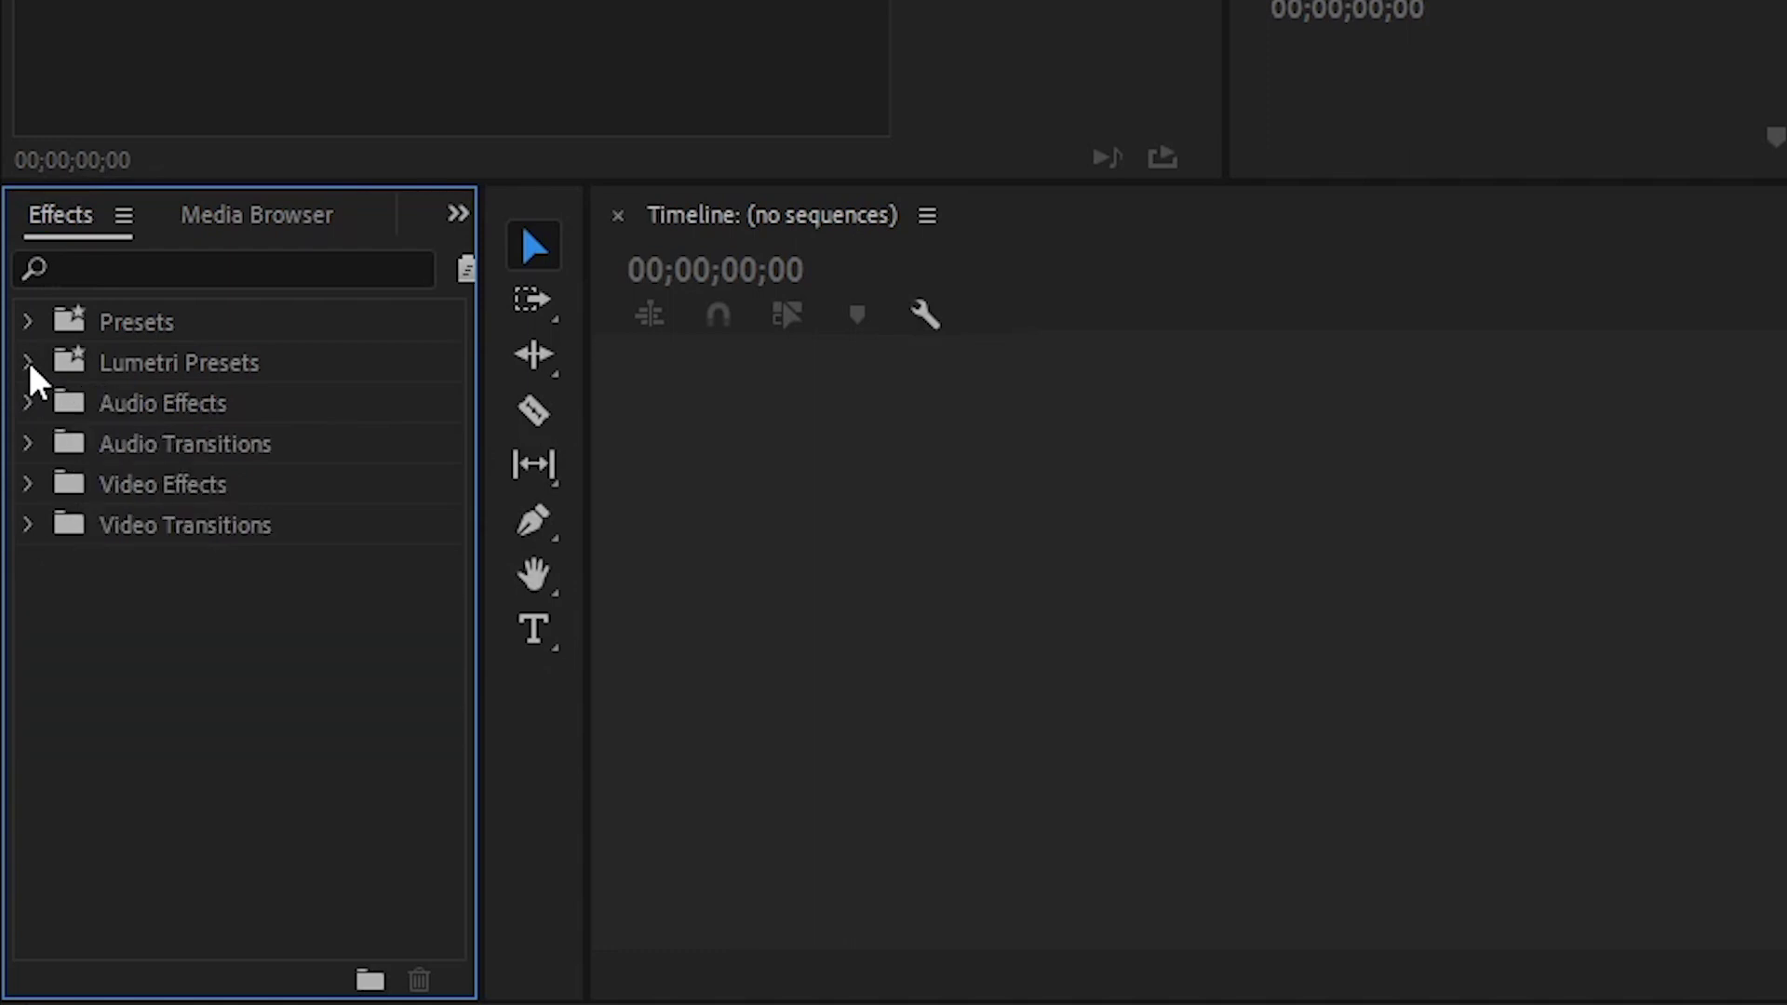
{"action": "left_click", "coordinate": [30, 412]}
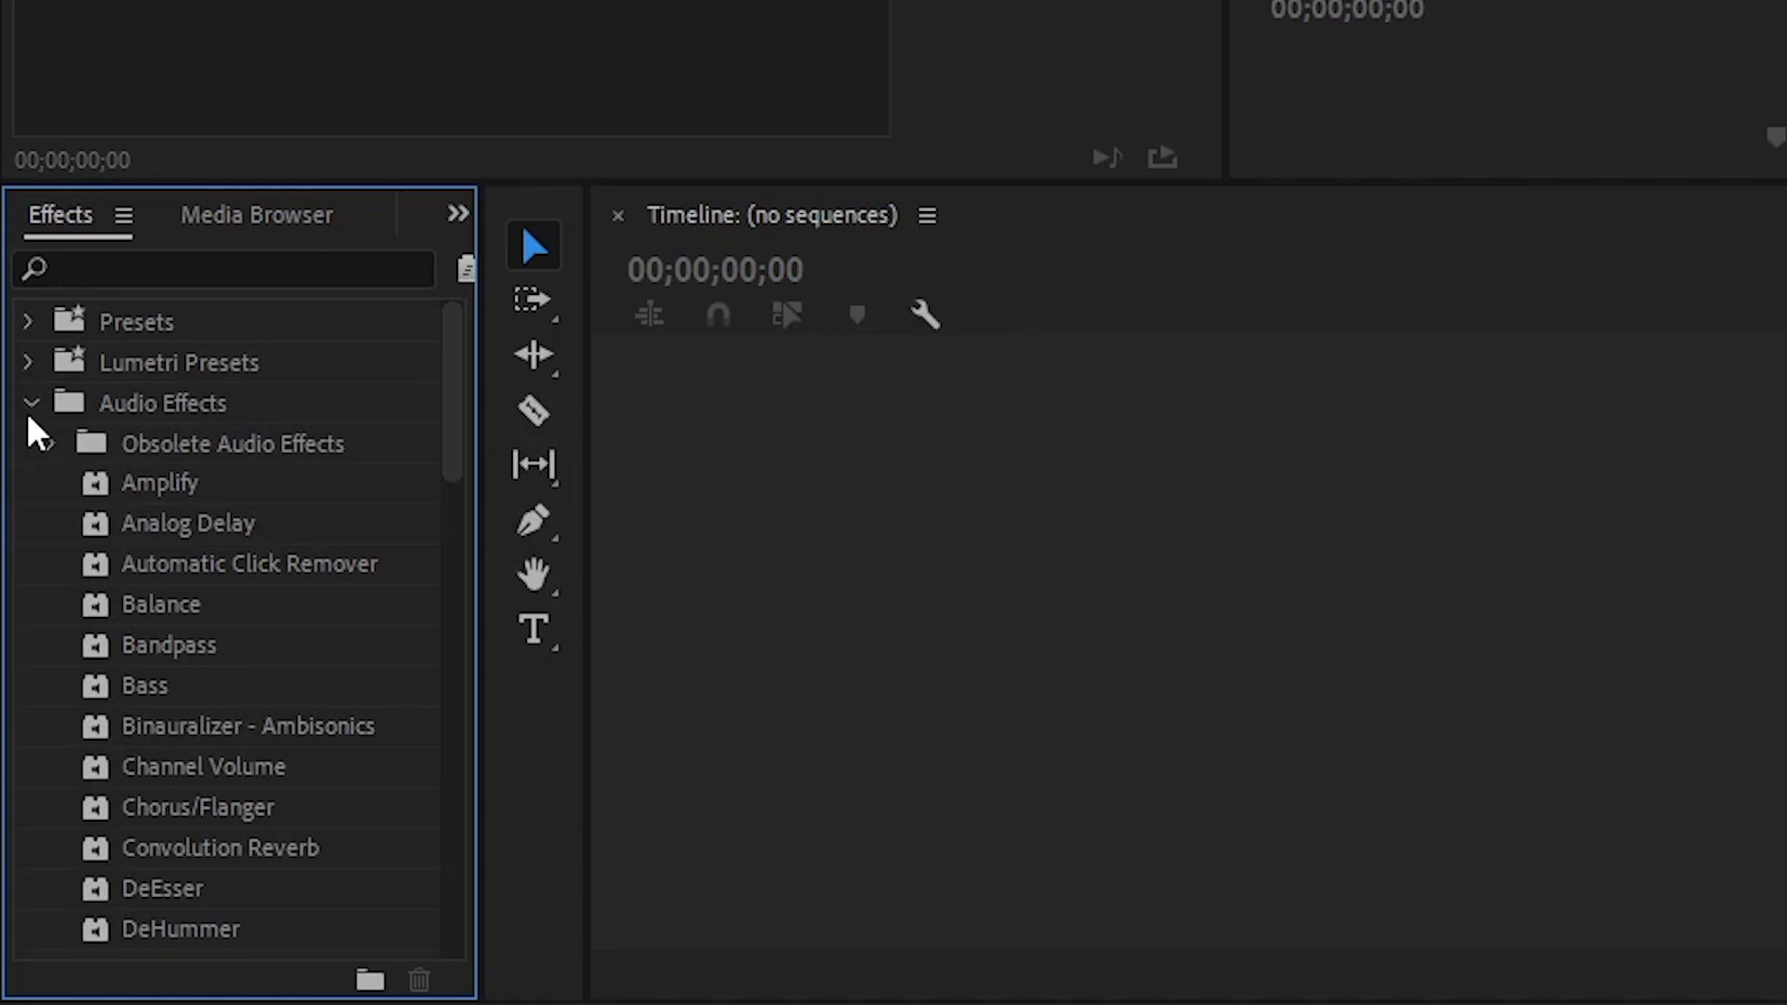
{"action": "left_click", "coordinate": [27, 410]}
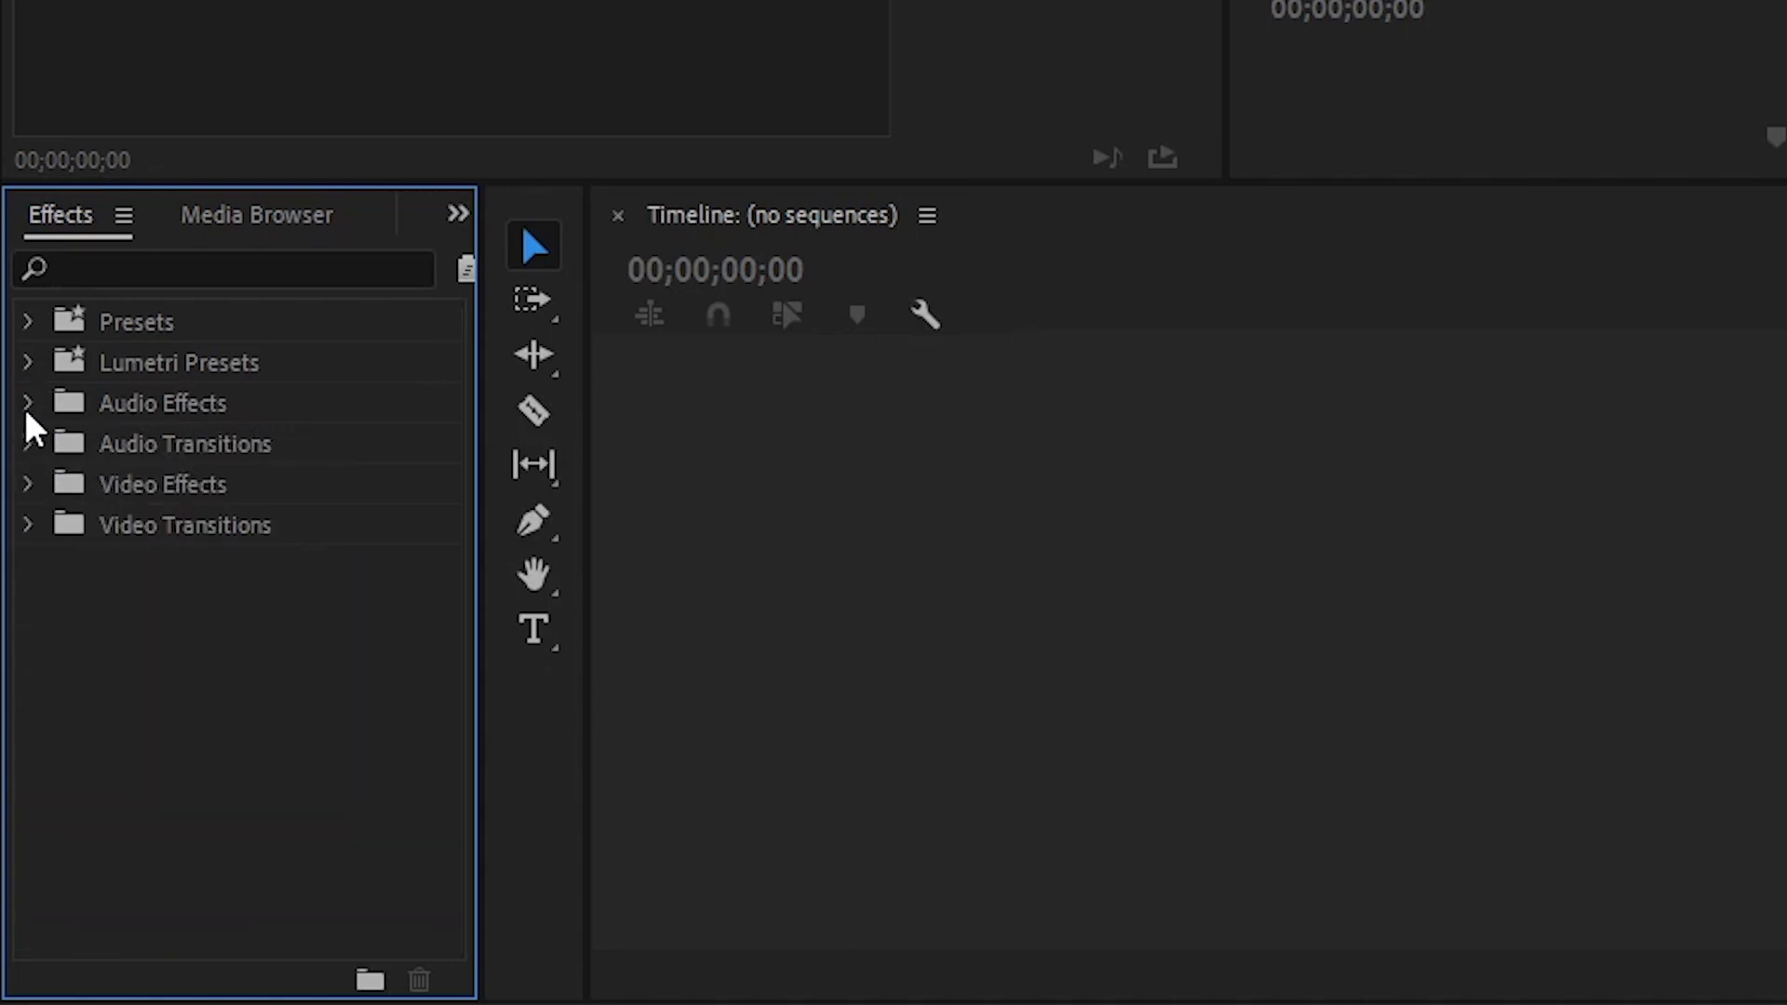
{"action": "left_click_drag", "start_coordinate": [447, 294], "coordinate": [527, 293]}
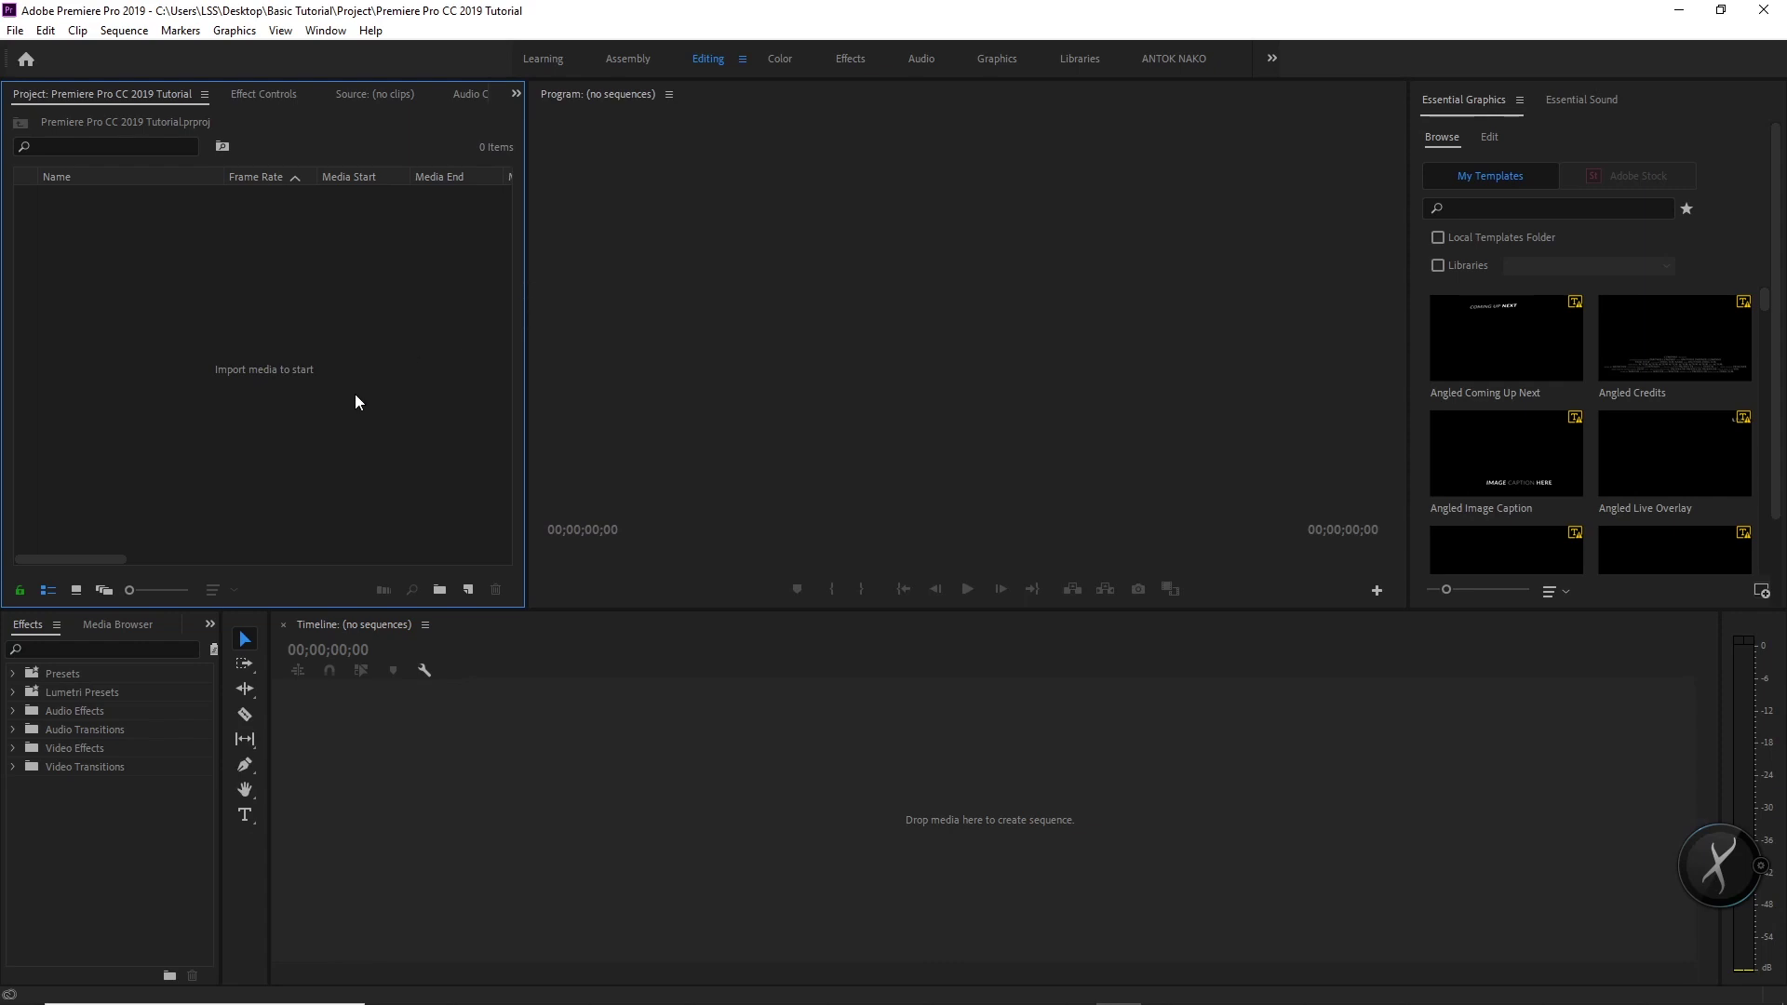
Create bins named Clips and Sequence in the Project panel
{"action": "left_click", "coordinate": [440, 590]}
{"action": "type", "text": "Clips"}
{"action": "key", "text": "Return"}
{"action": "left_click", "coordinate": [439, 590]}
{"action": "type", "text": "Sequence"}
{"action": "key", "text": "Return"}
Add two more bins named Music and Effects
{"action": "left_click", "coordinate": [449, 593]}
{"action": "type", "text": "Music"}
{"action": "key", "text": "Return"}
{"action": "left_click", "coordinate": [439, 590]}
{"action": "type", "text": "Effects"}
{"action": "key", "text": "Return"}
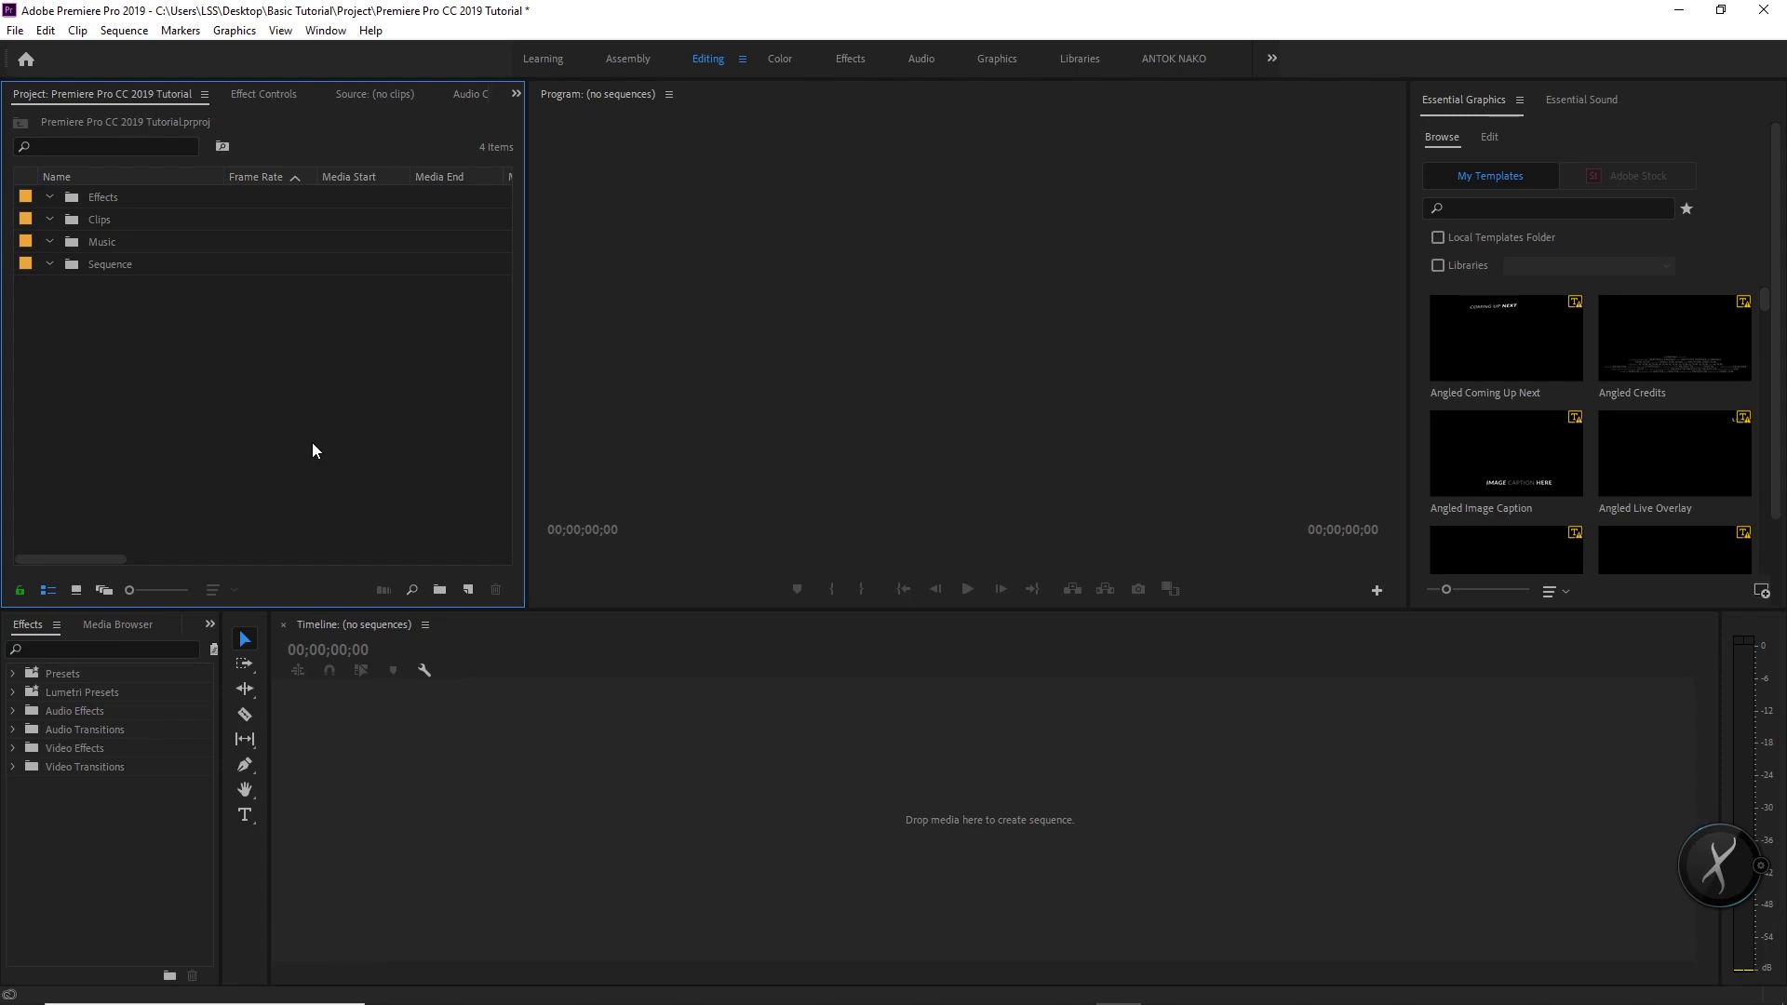
Choose Sequence from the New Item menu
{"action": "left_click", "coordinate": [468, 590]}
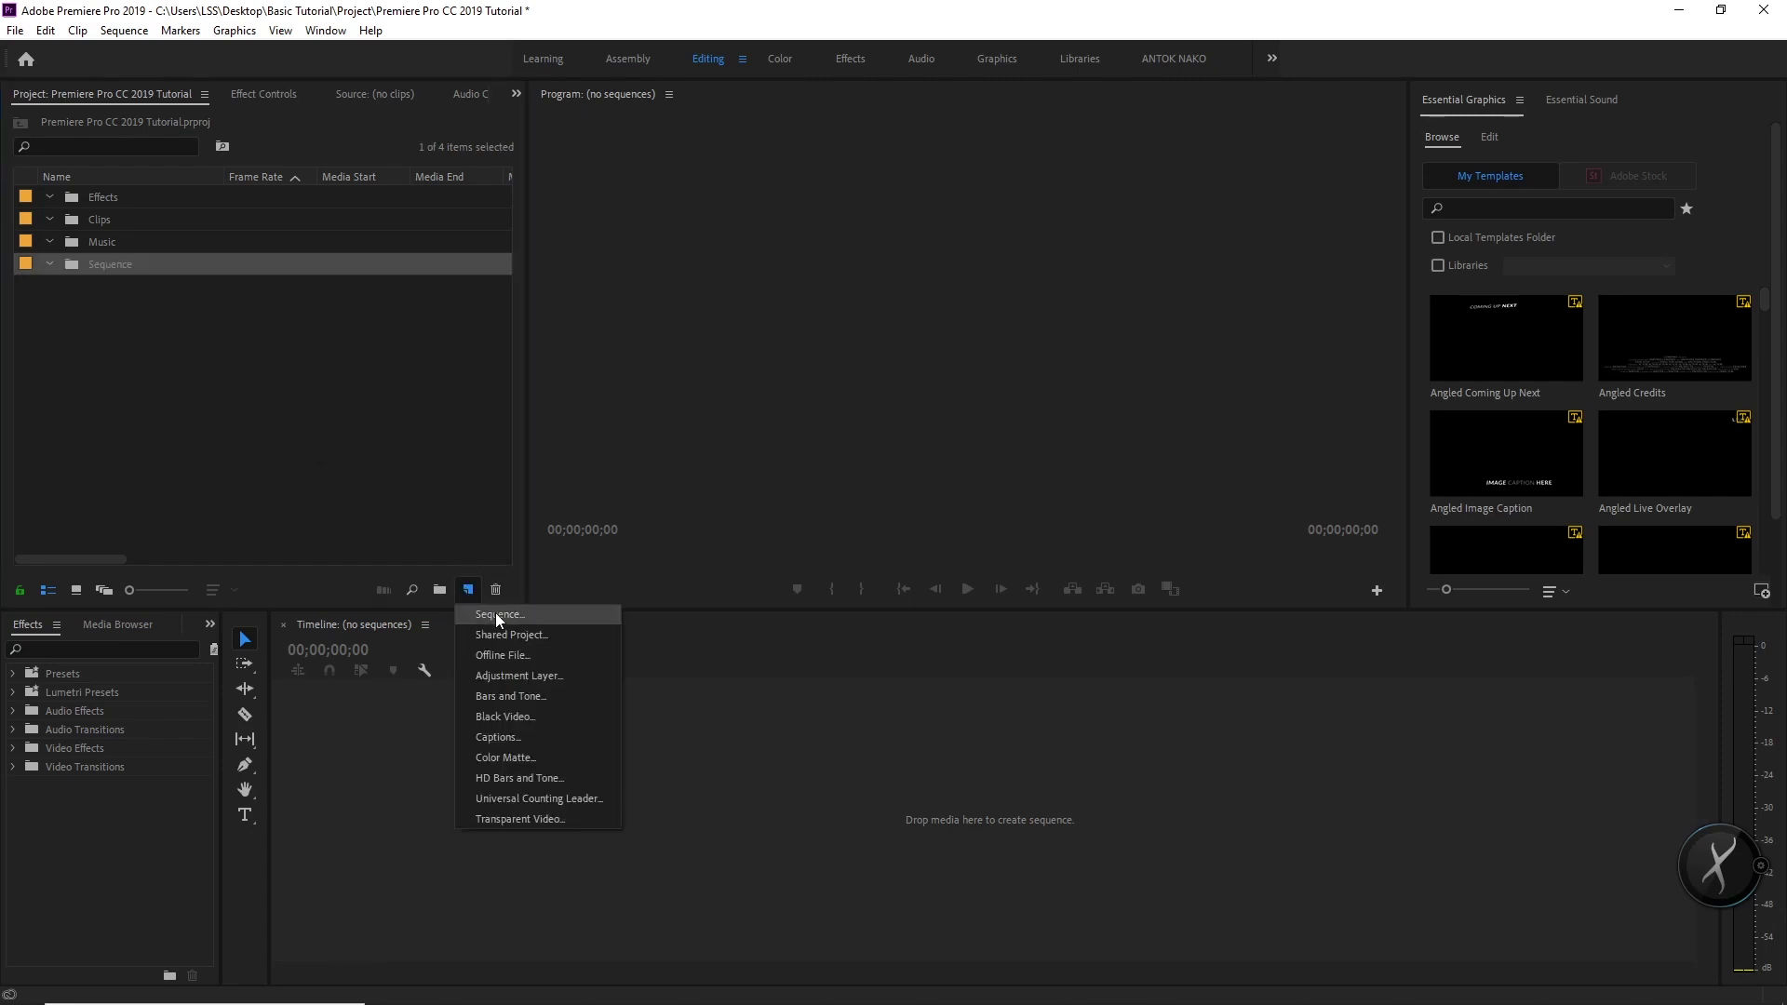
{"action": "left_click", "coordinate": [466, 592]}
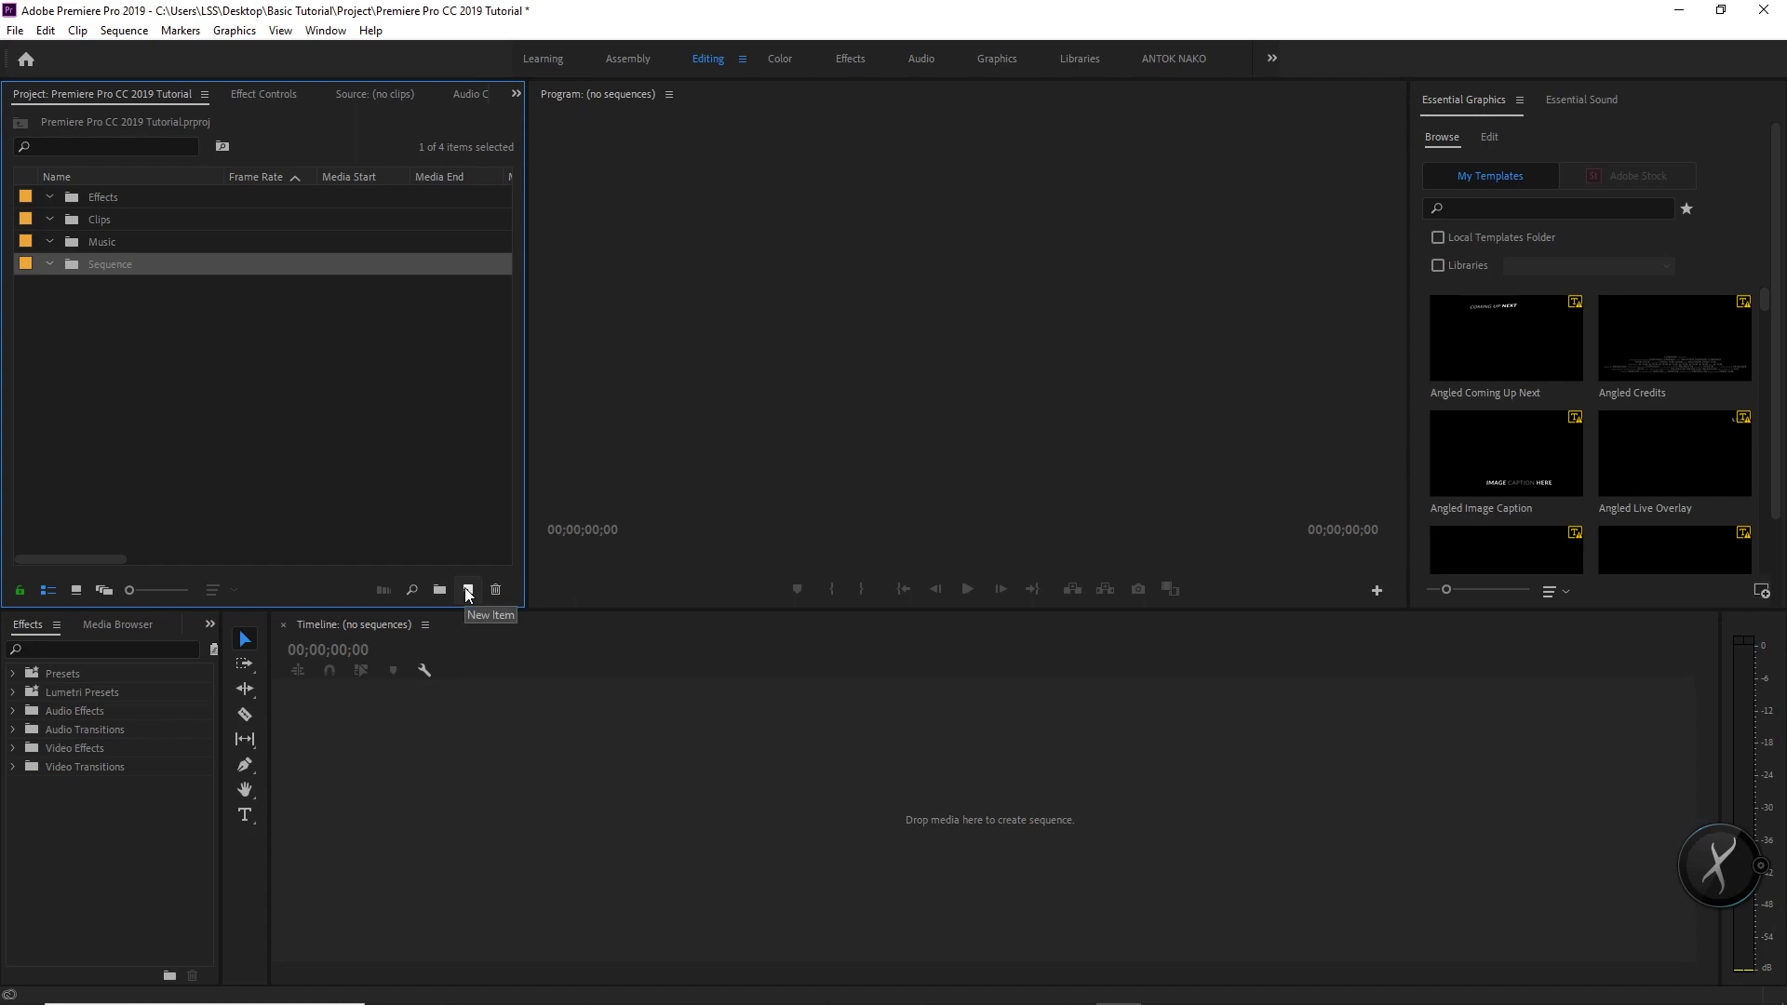
{"action": "left_click", "coordinate": [468, 591]}
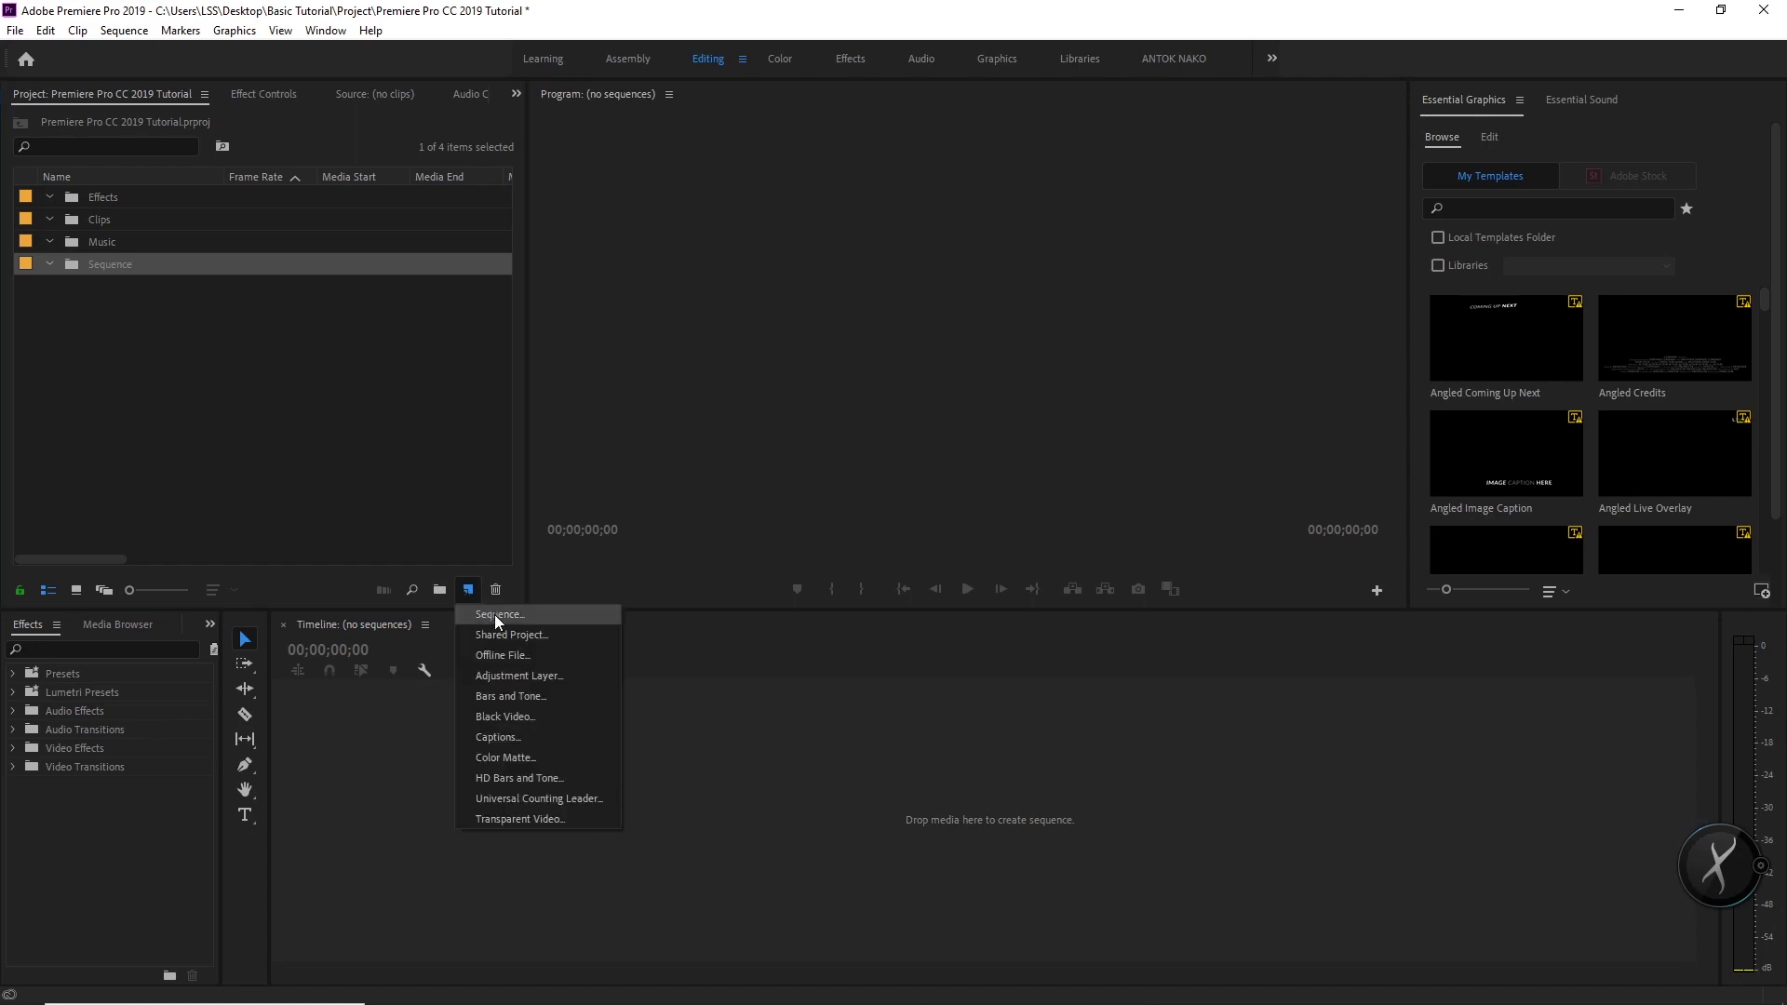
{"action": "left_click", "coordinate": [495, 615]}
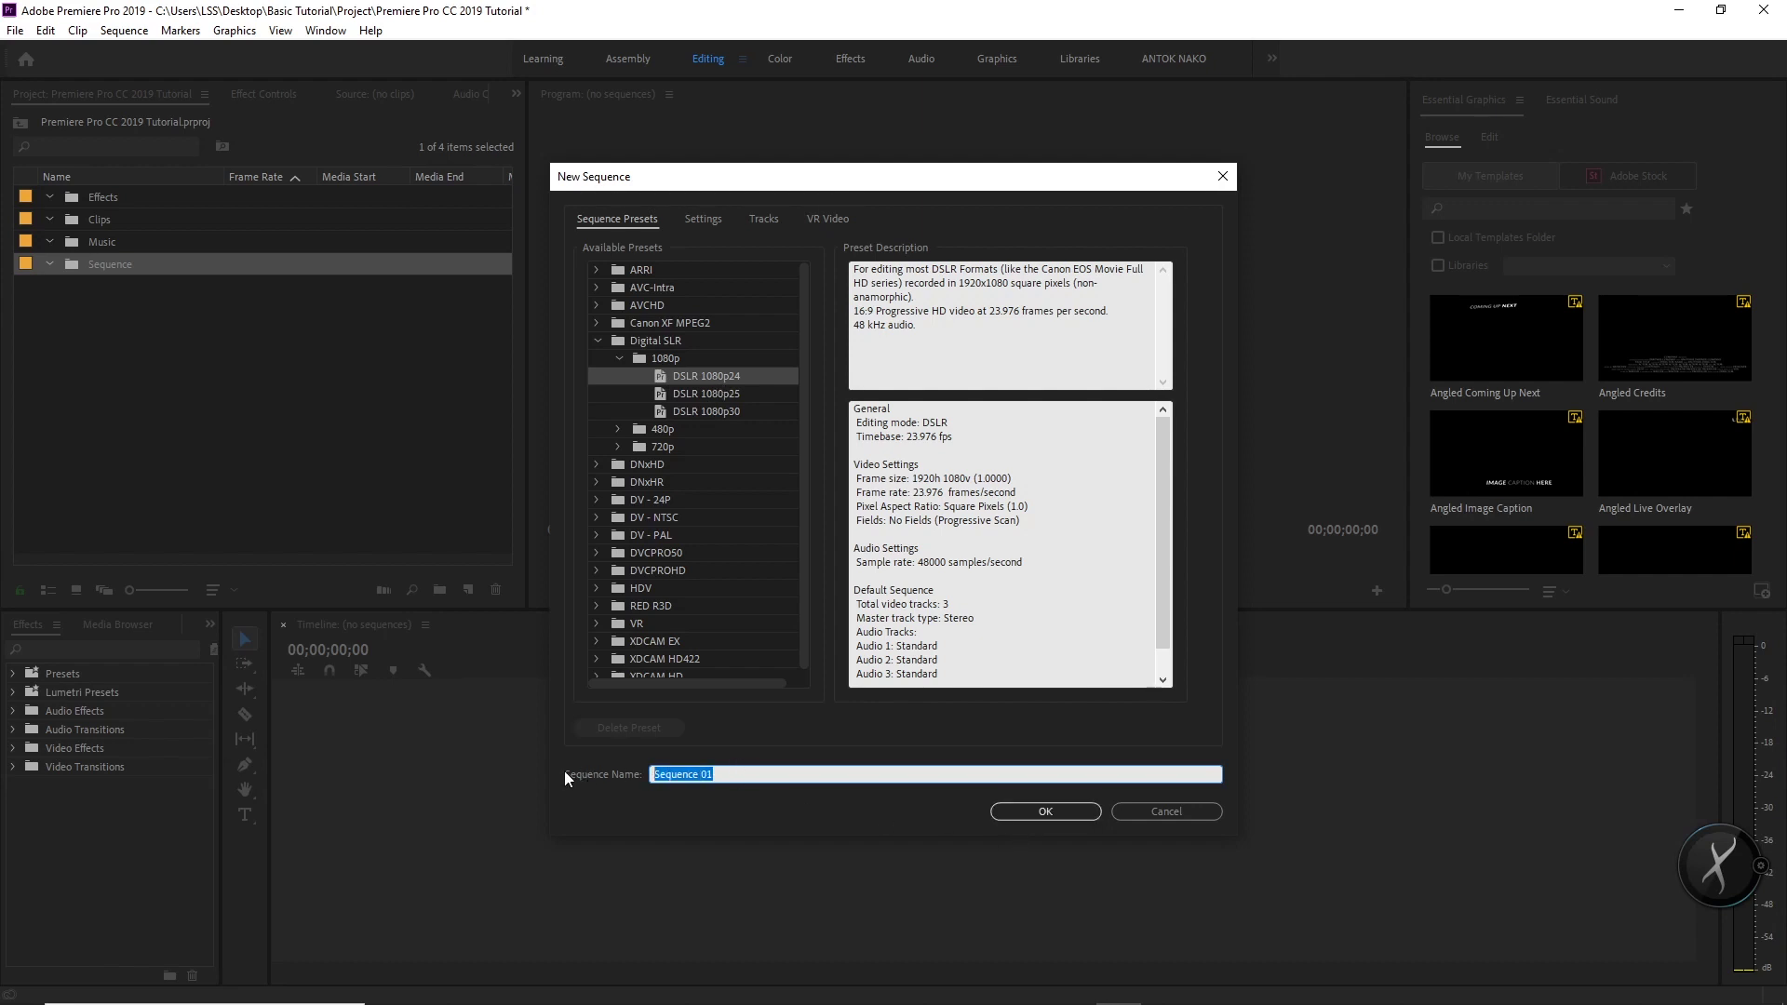
Create a sequence named Tutorial from the Digital SLR 1080p DSLR 1080p24 preset
{"action": "type", "text": "Tutorial"}
{"action": "left_click", "coordinate": [810, 705]}
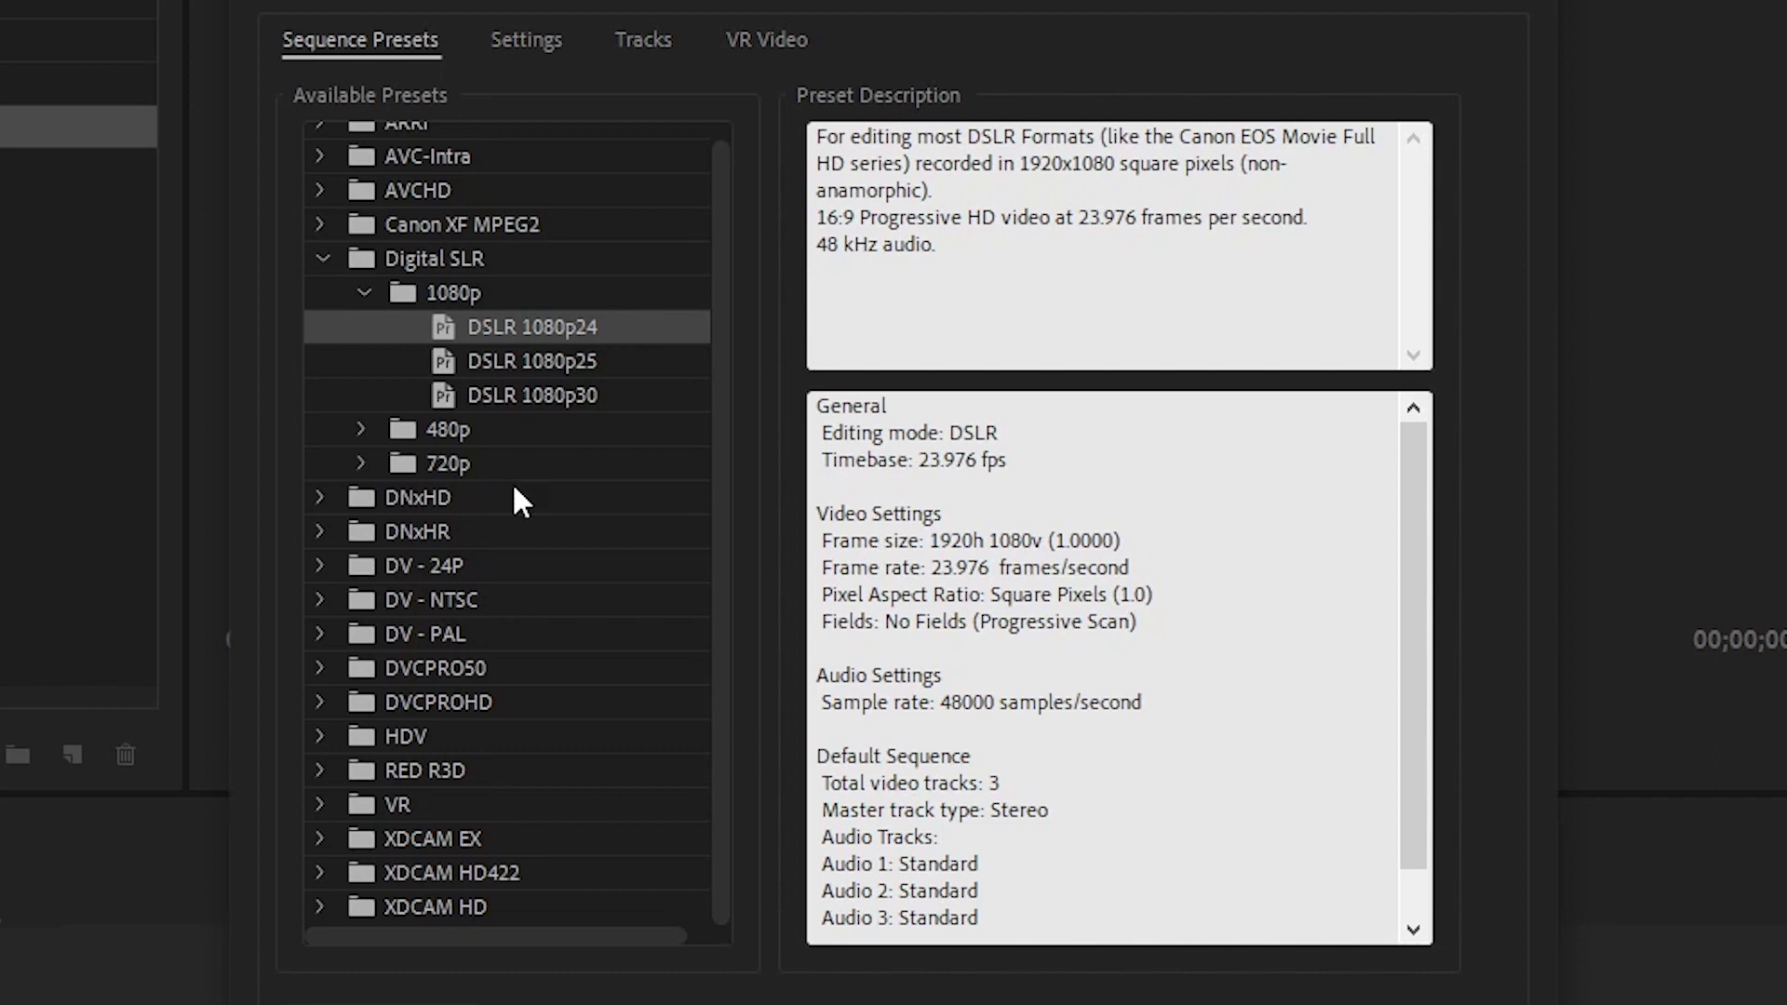
{"action": "scroll", "coordinate": [514, 488], "scroll_direction": "up", "scroll_amount": 1}
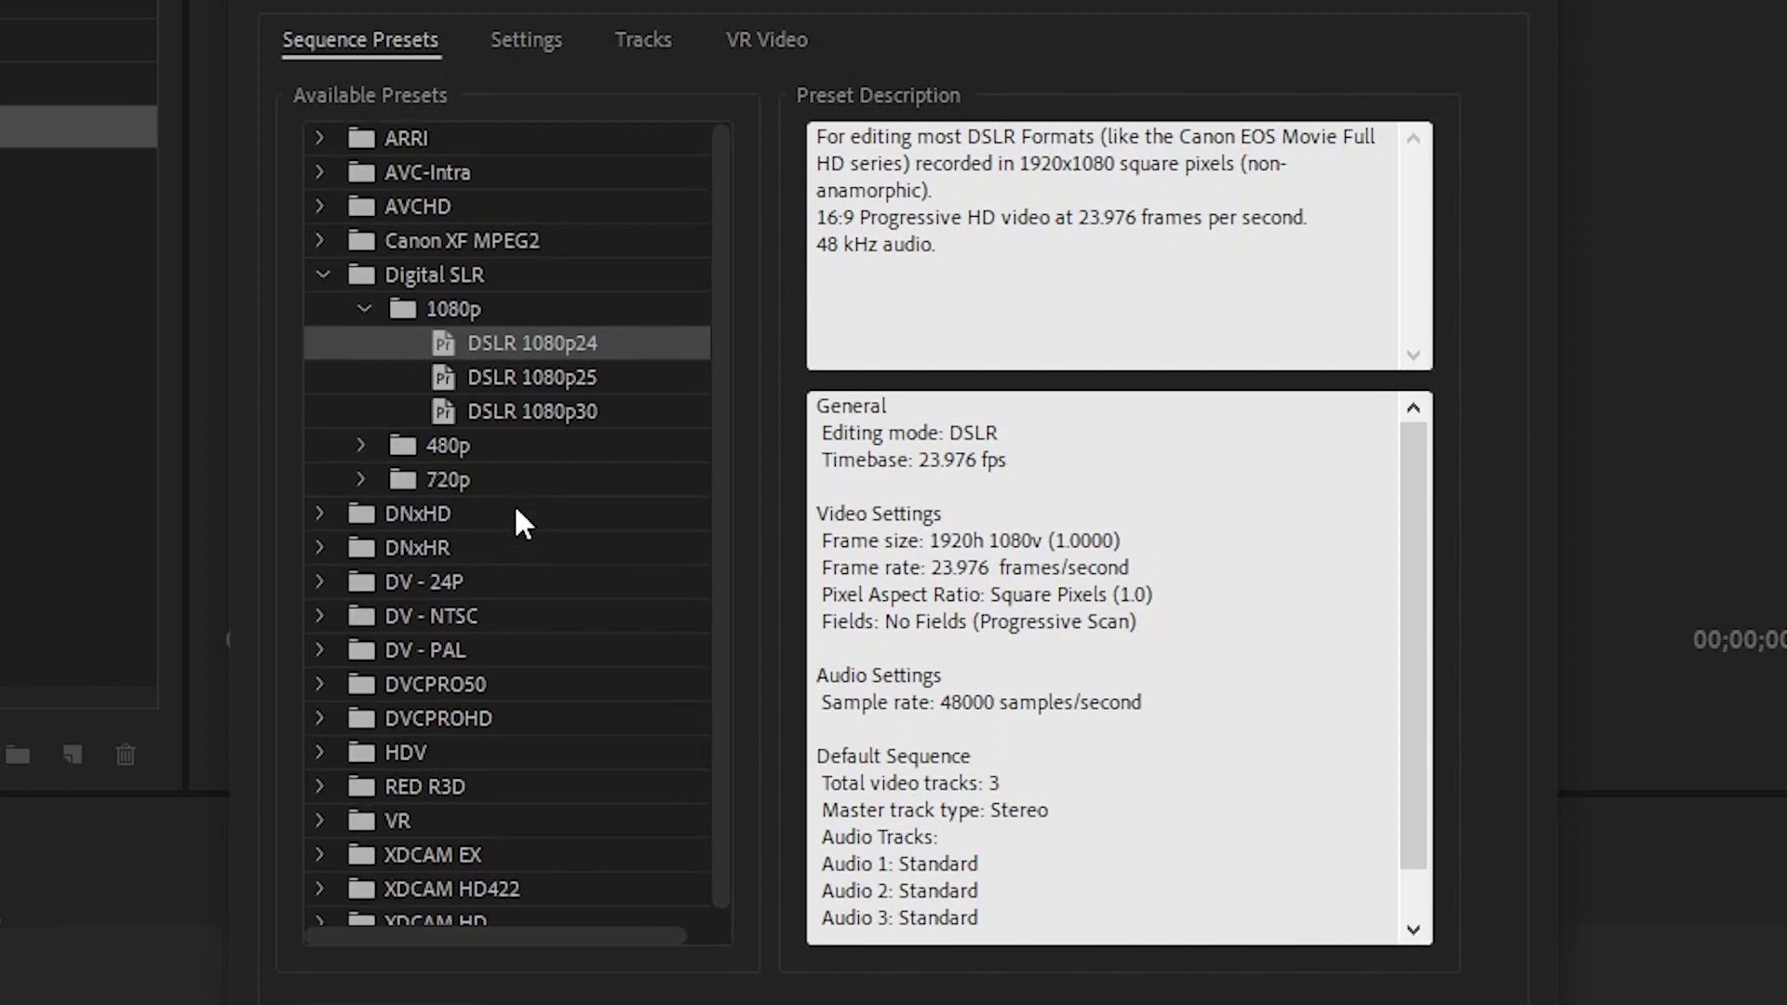
{"action": "scroll", "coordinate": [618, 521], "scroll_direction": "down", "scroll_amount": 1}
{"action": "scroll", "coordinate": [577, 428], "scroll_direction": "up", "scroll_amount": 1}
{"action": "left_click", "coordinate": [471, 317]}
{"action": "left_click", "coordinate": [488, 345]}
{"action": "left_click", "coordinate": [426, 279]}
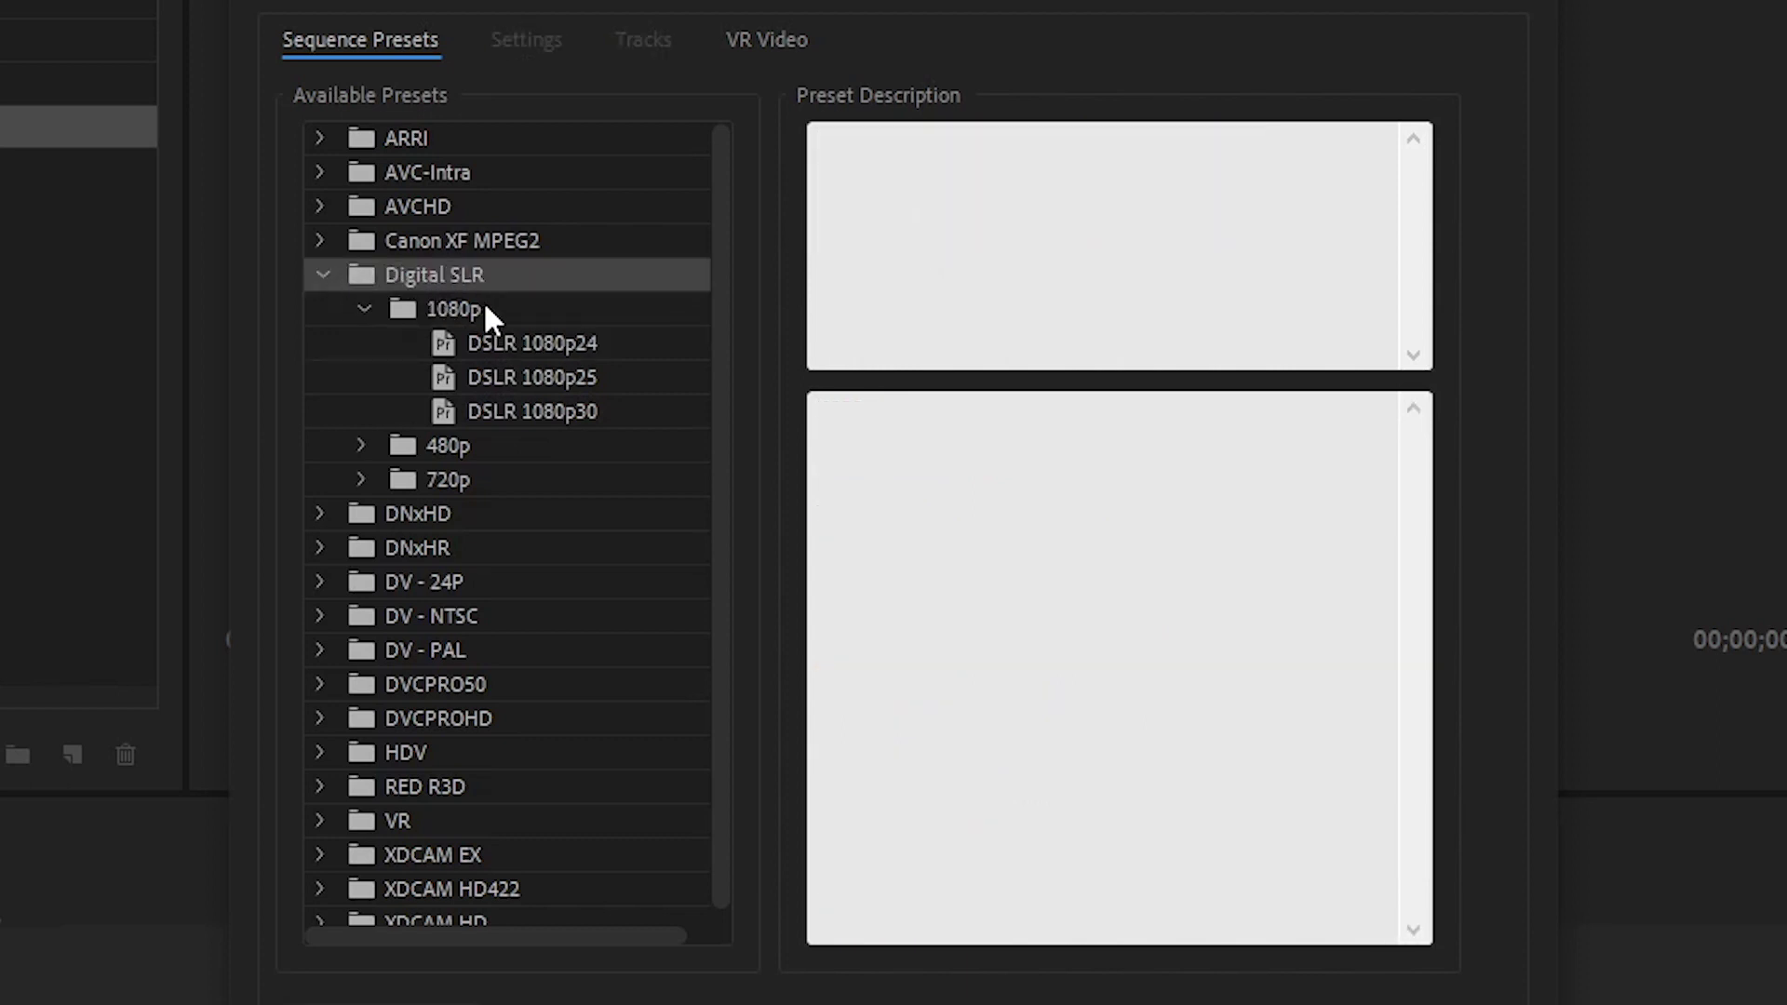
{"action": "left_click", "coordinate": [493, 343]}
{"action": "left_click", "coordinate": [1027, 814]}
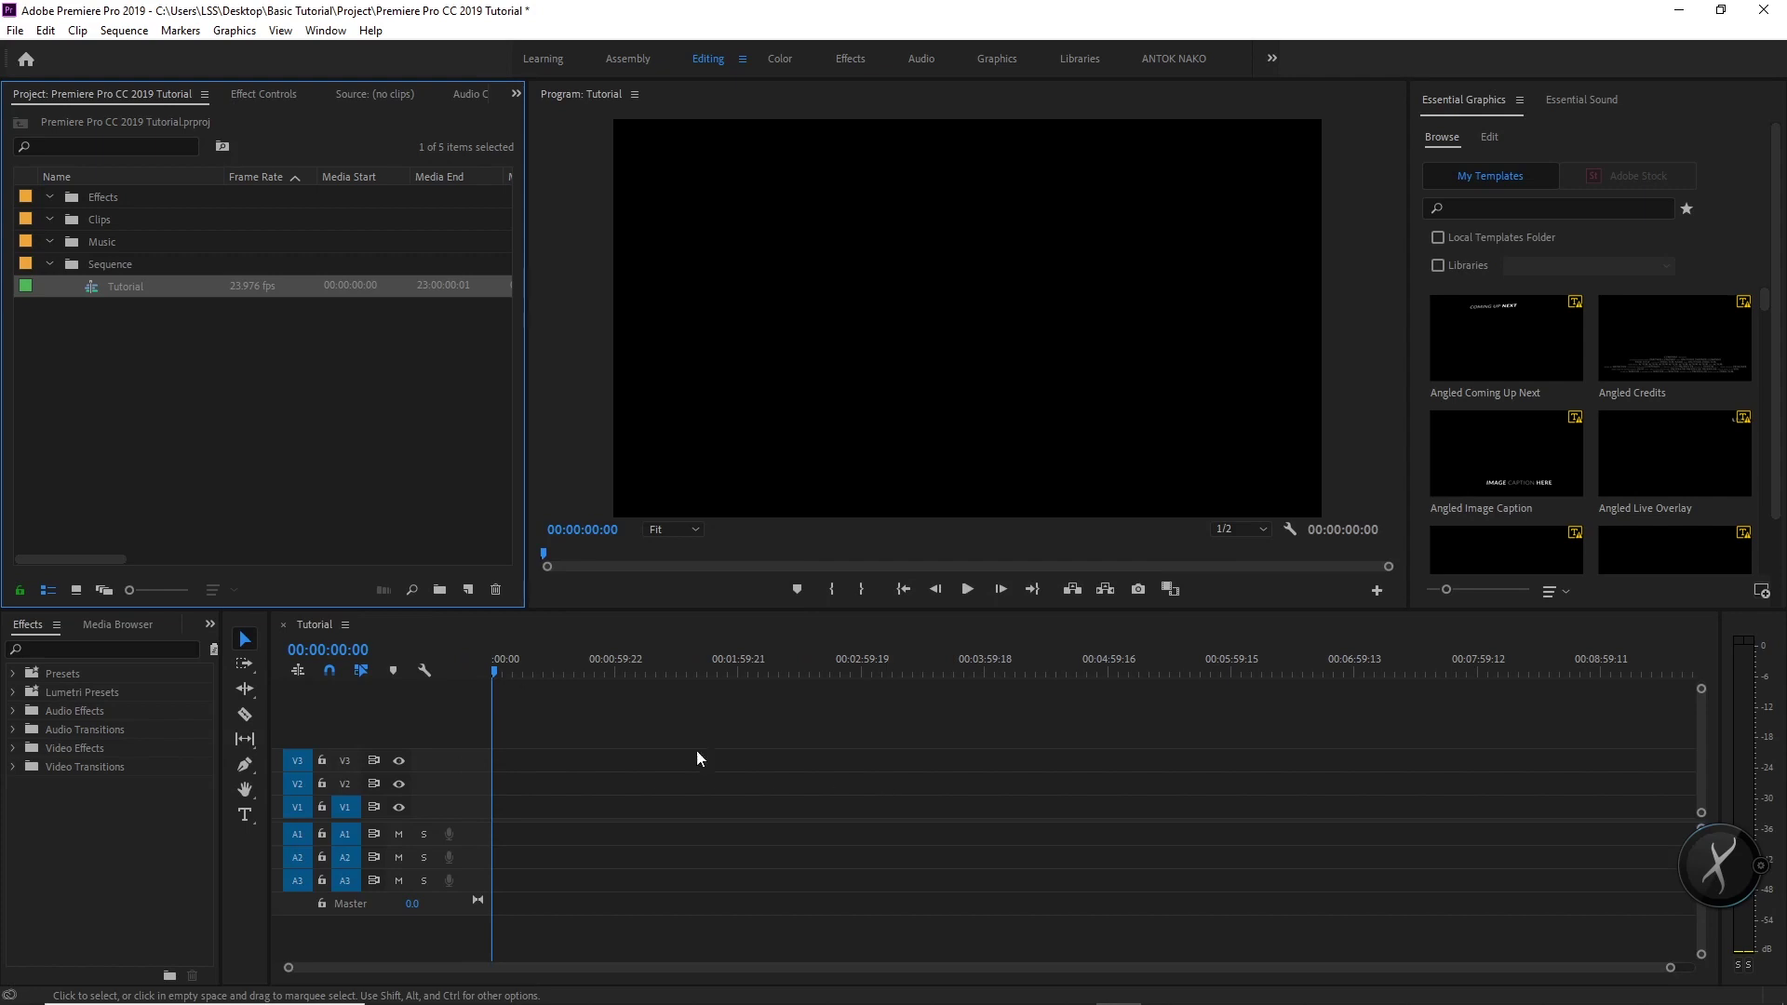
Select the Clips bin in the Project panel
{"action": "left_click", "coordinate": [133, 425]}
{"action": "left_click", "coordinate": [97, 264]}
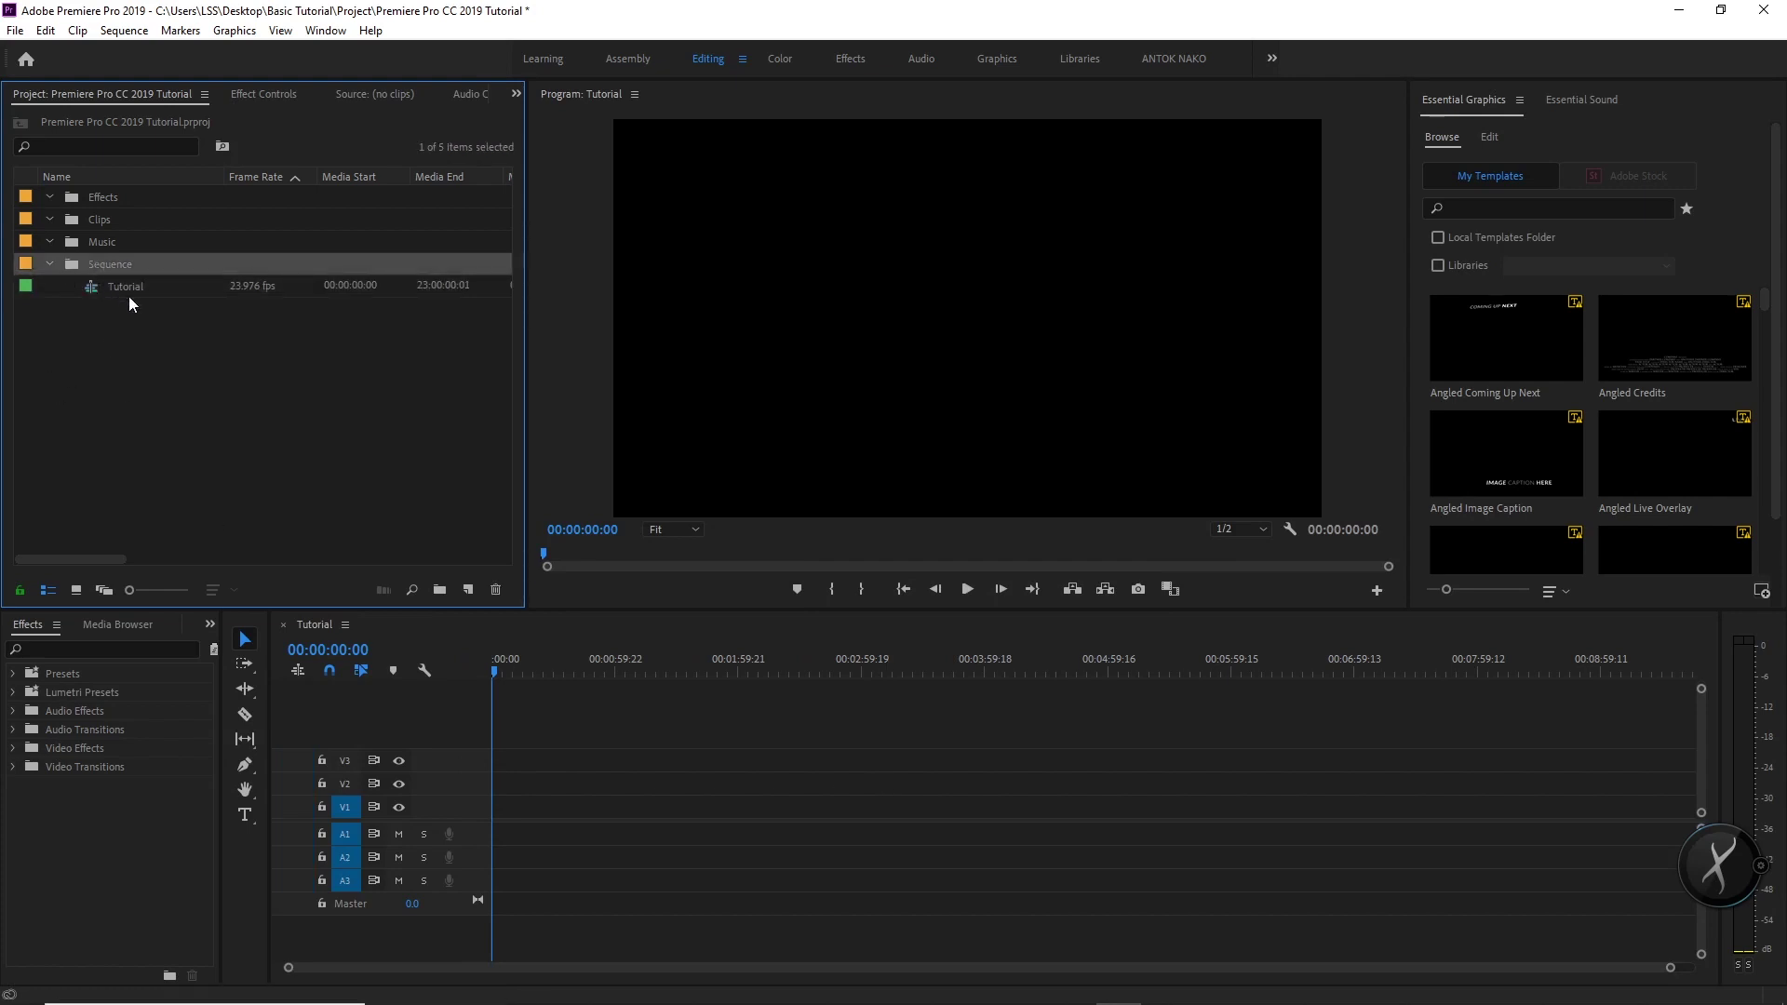
{"action": "left_click", "coordinate": [175, 365]}
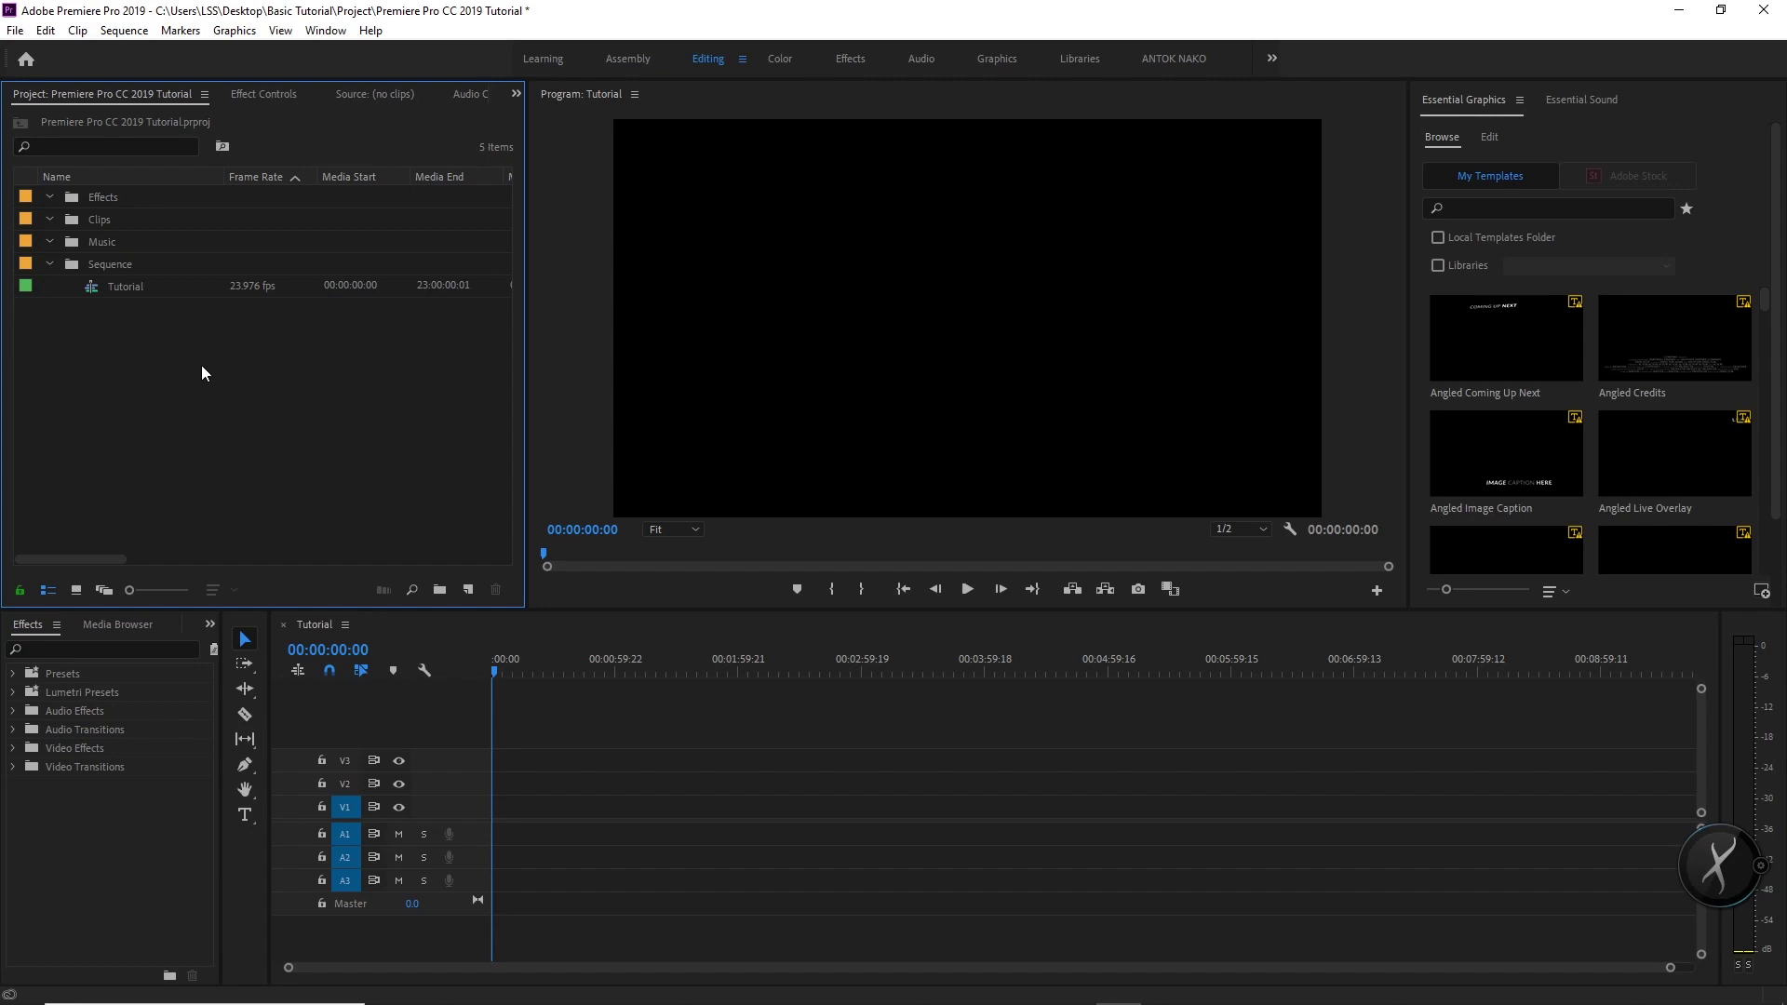
{"action": "left_click", "coordinate": [76, 220]}
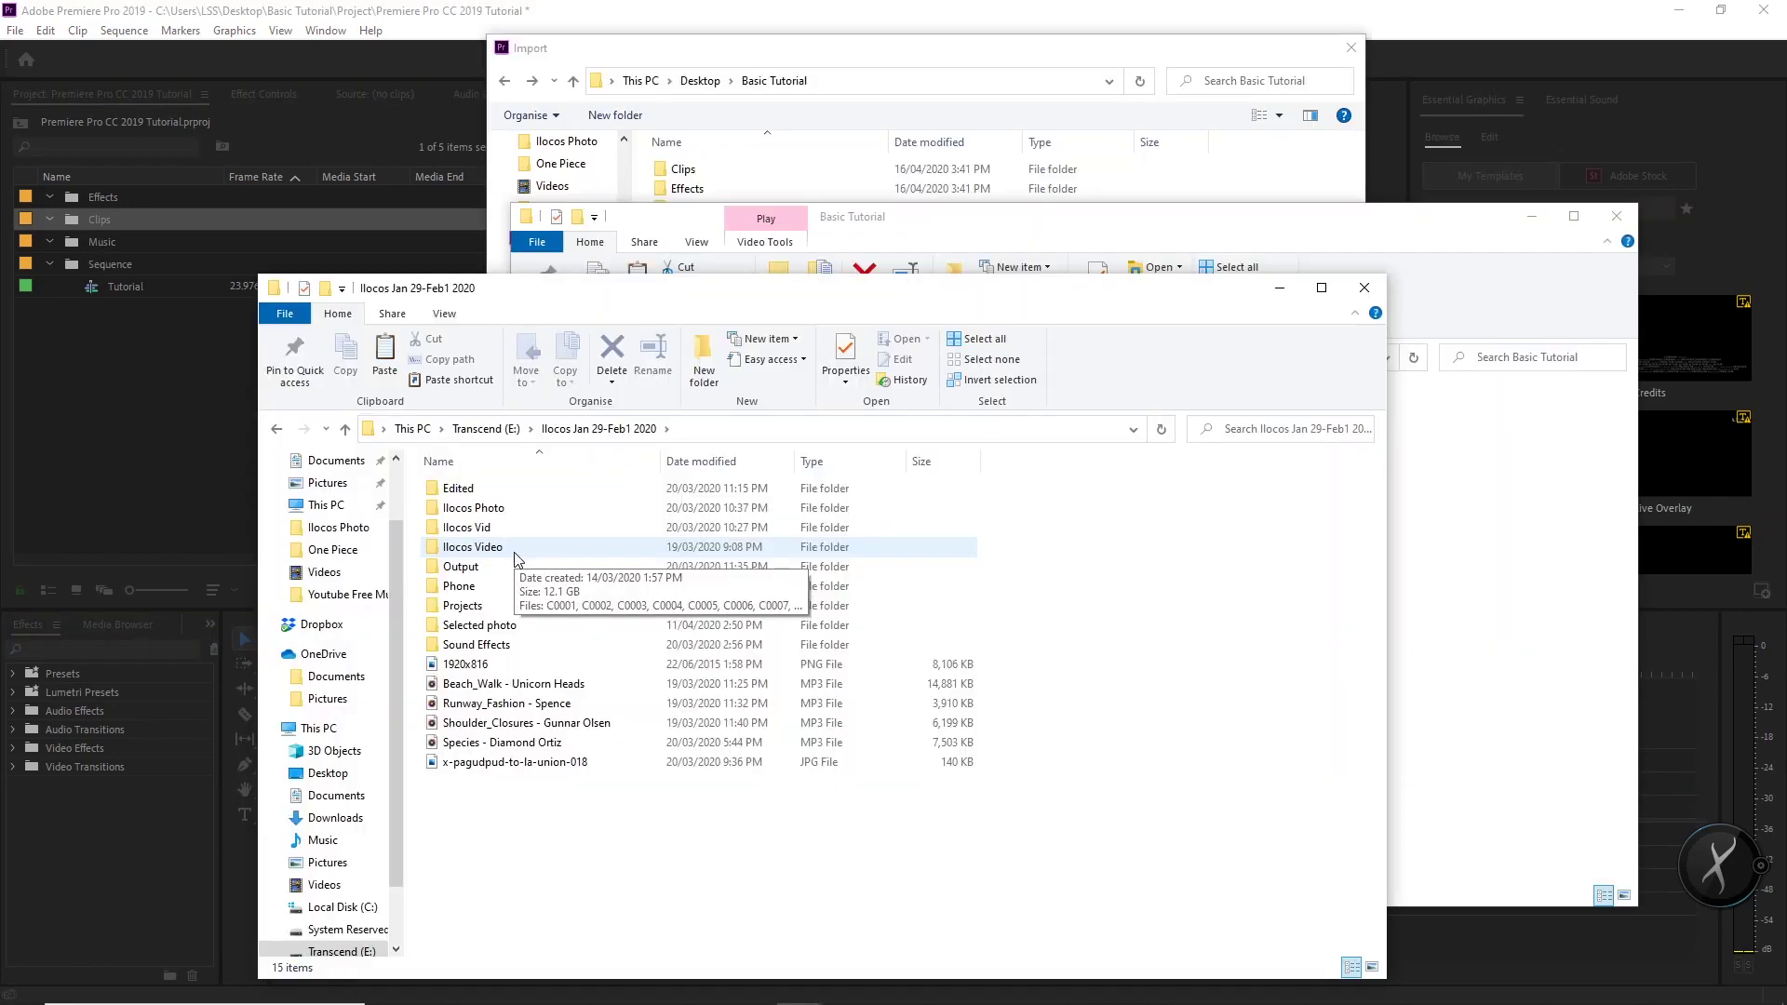
Paste clips C0029, C0030 and C0041 from Ilocos Video into Basic Tutorial\Clips
{"action": "double_click", "coordinate": [517, 554]}
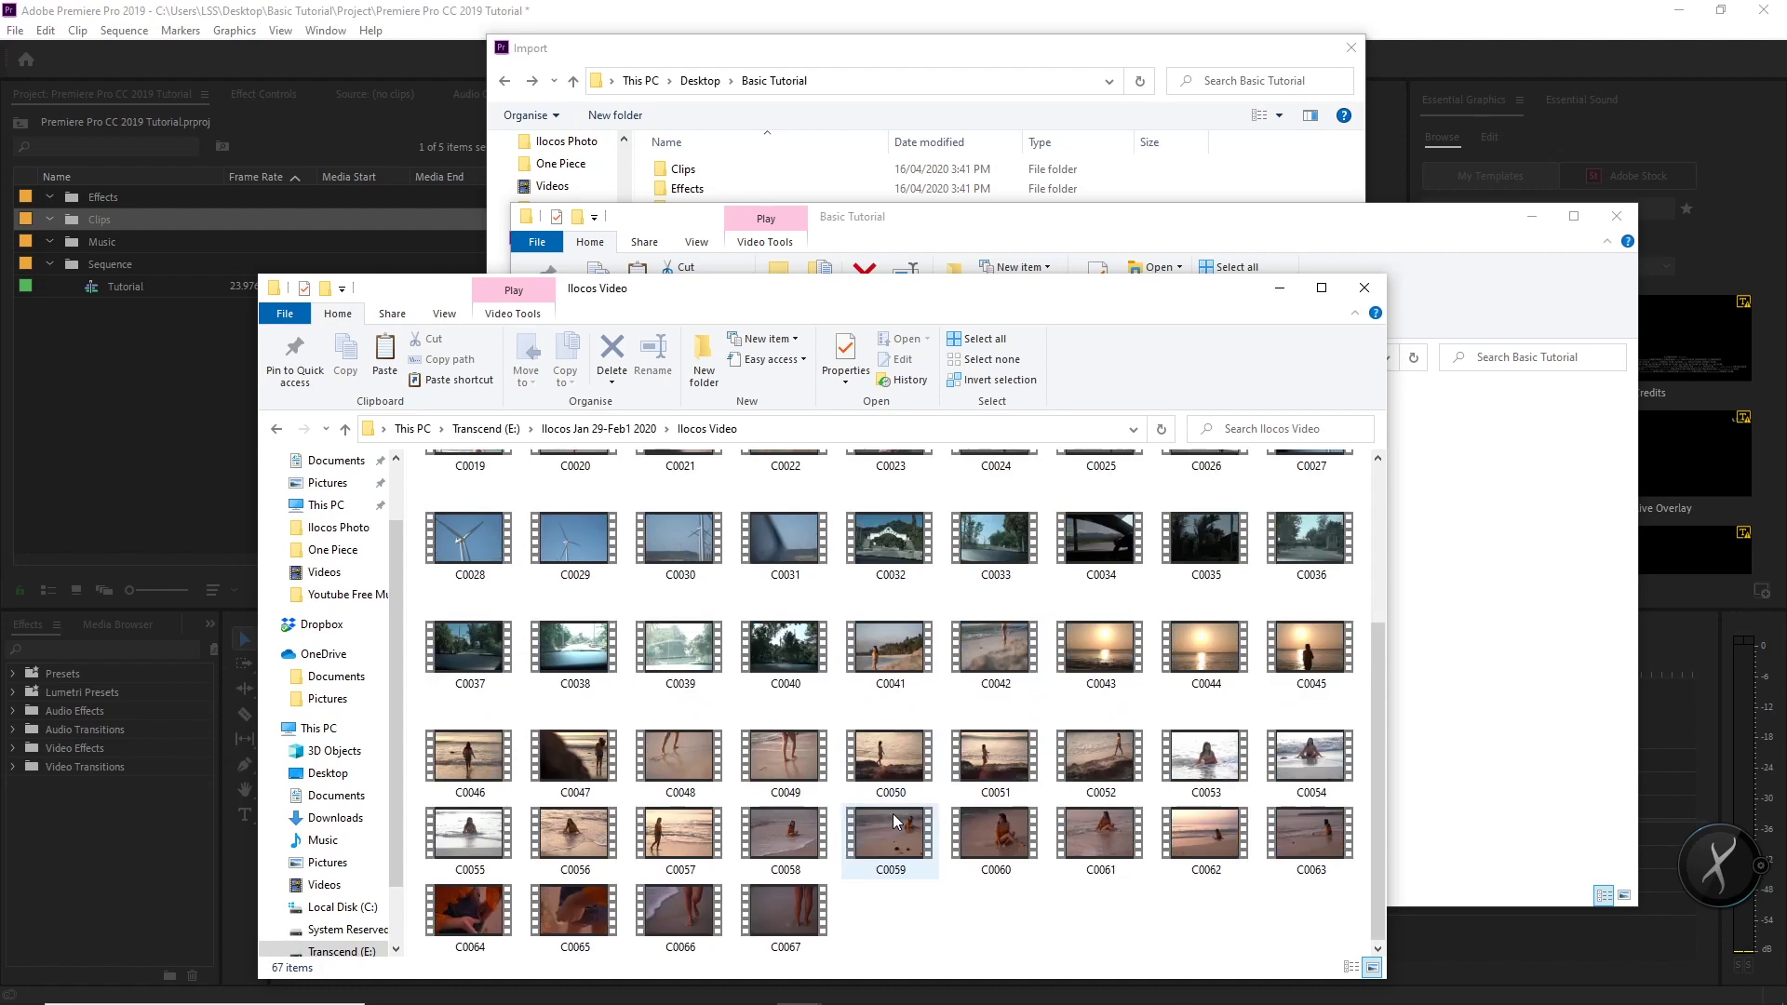
{"action": "left_click", "coordinate": [570, 786]}
{"action": "left_click", "coordinate": [713, 787], "text": "ctrl"}
{"action": "left_click", "coordinate": [891, 889], "text": "ctrl"}
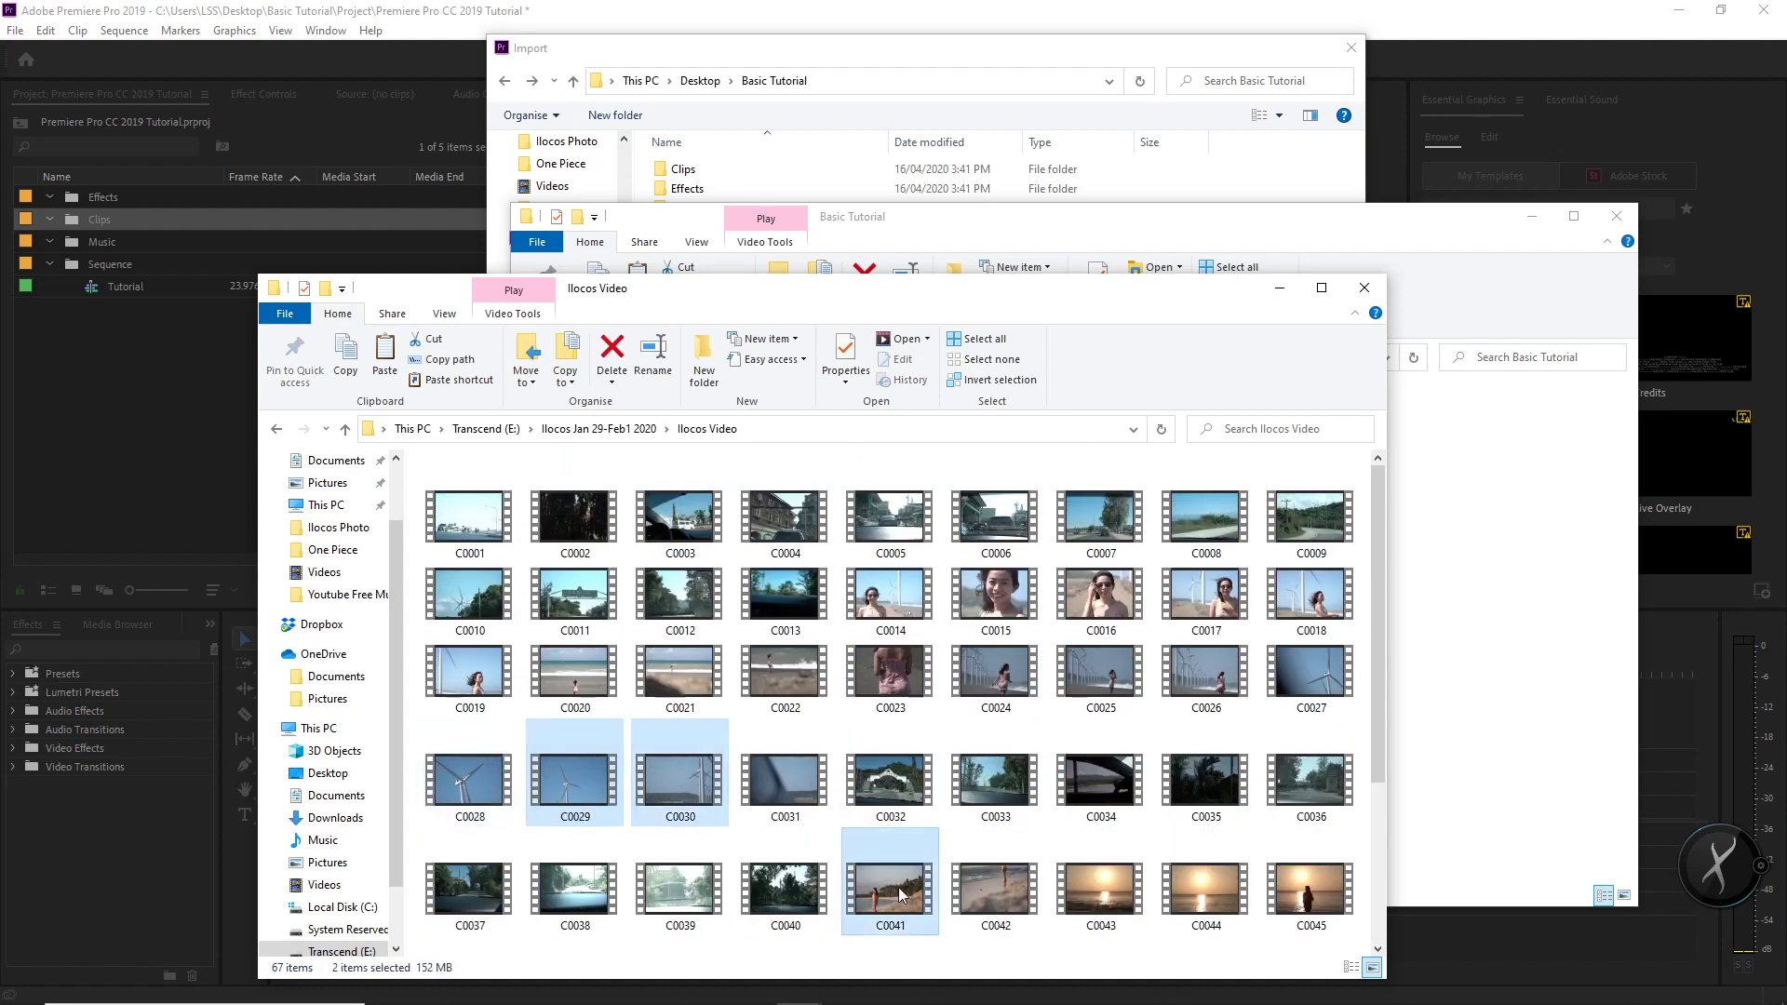
{"action": "scroll", "coordinate": [912, 893], "scroll_direction": "down", "scroll_amount": 3}
{"action": "left_click", "coordinate": [1447, 682]}
{"action": "double_click", "coordinate": [707, 417]}
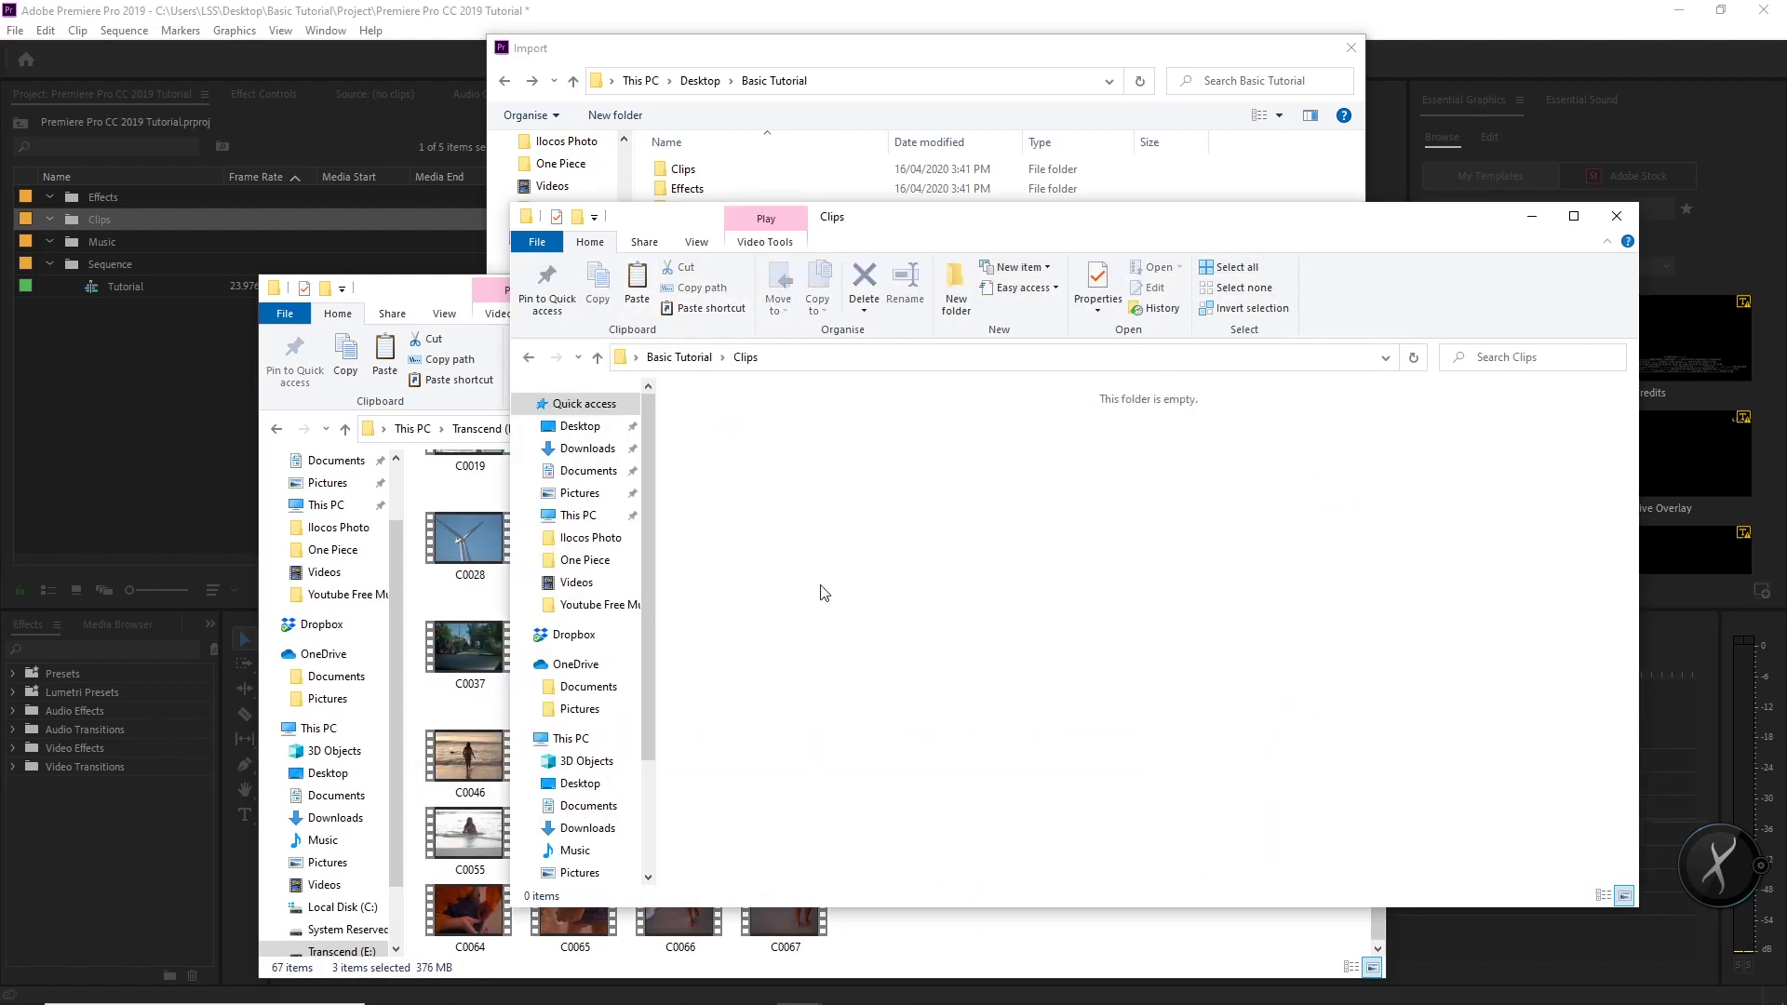
{"action": "key", "text": "ctrl+v"}
{"action": "left_click", "coordinate": [404, 303]}
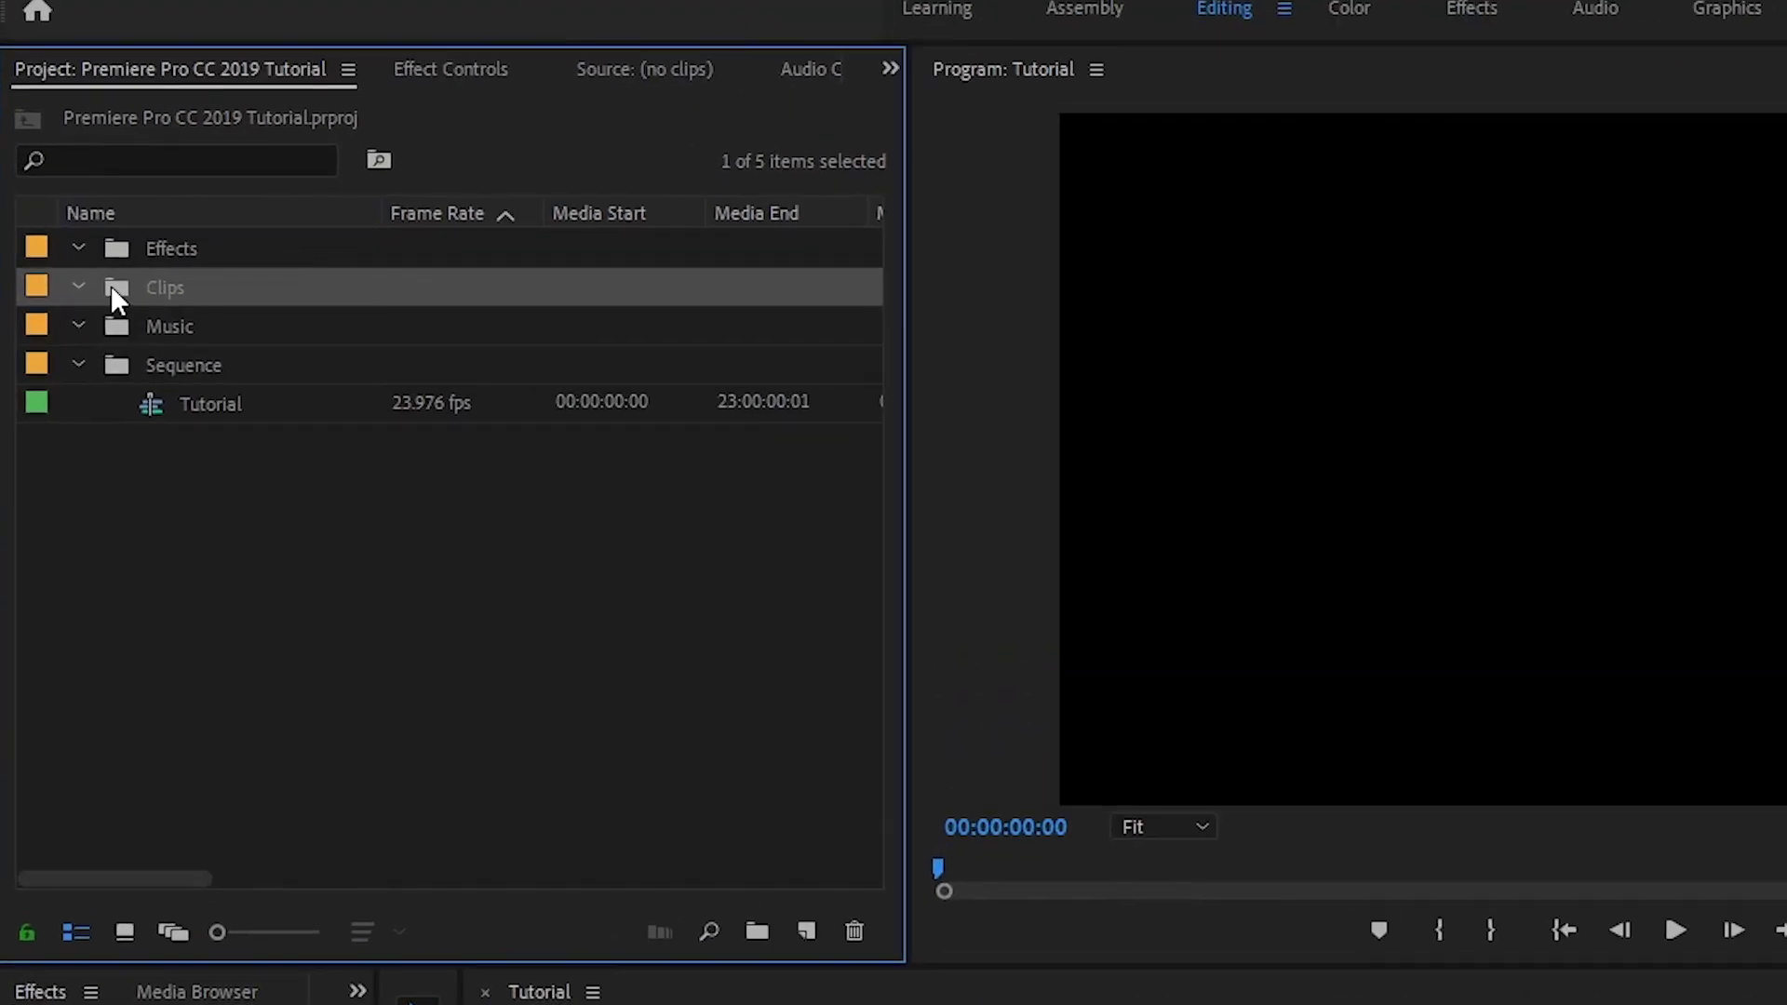
Import C0029, C0030 and C0041 from Basic Tutorial\Clips into the Clips bin
{"action": "right_click", "coordinate": [110, 285]}
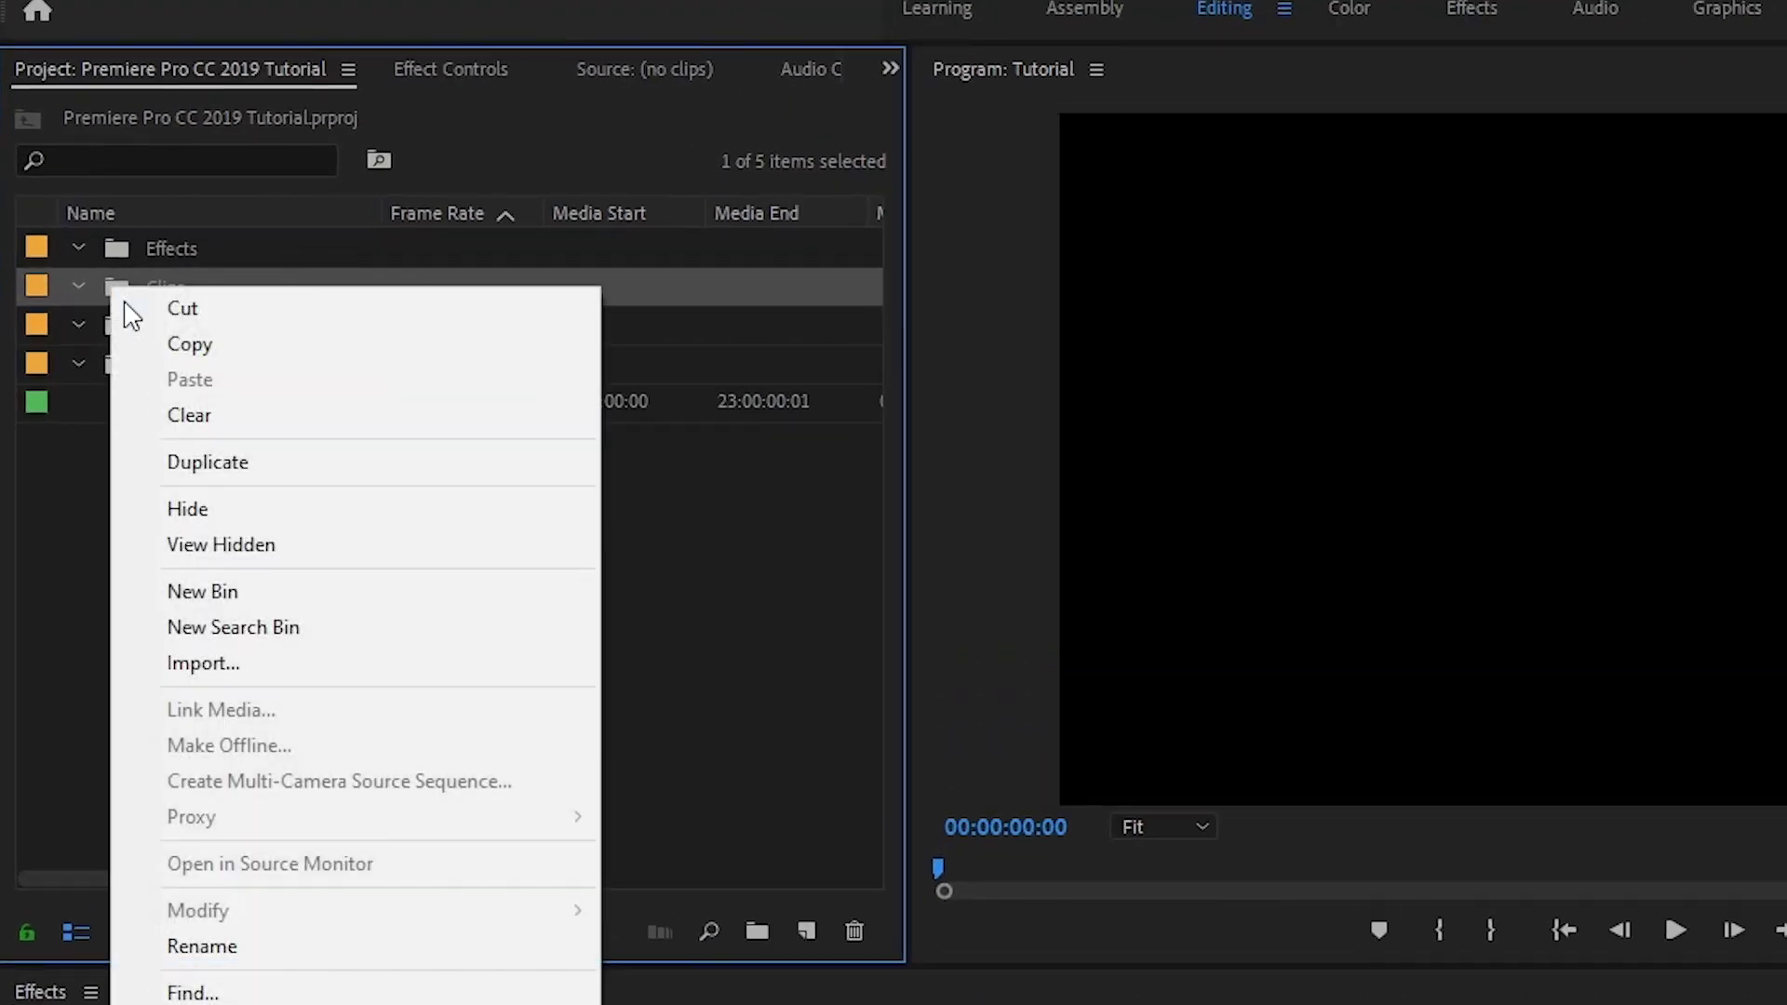
{"action": "left_click", "coordinate": [248, 686]}
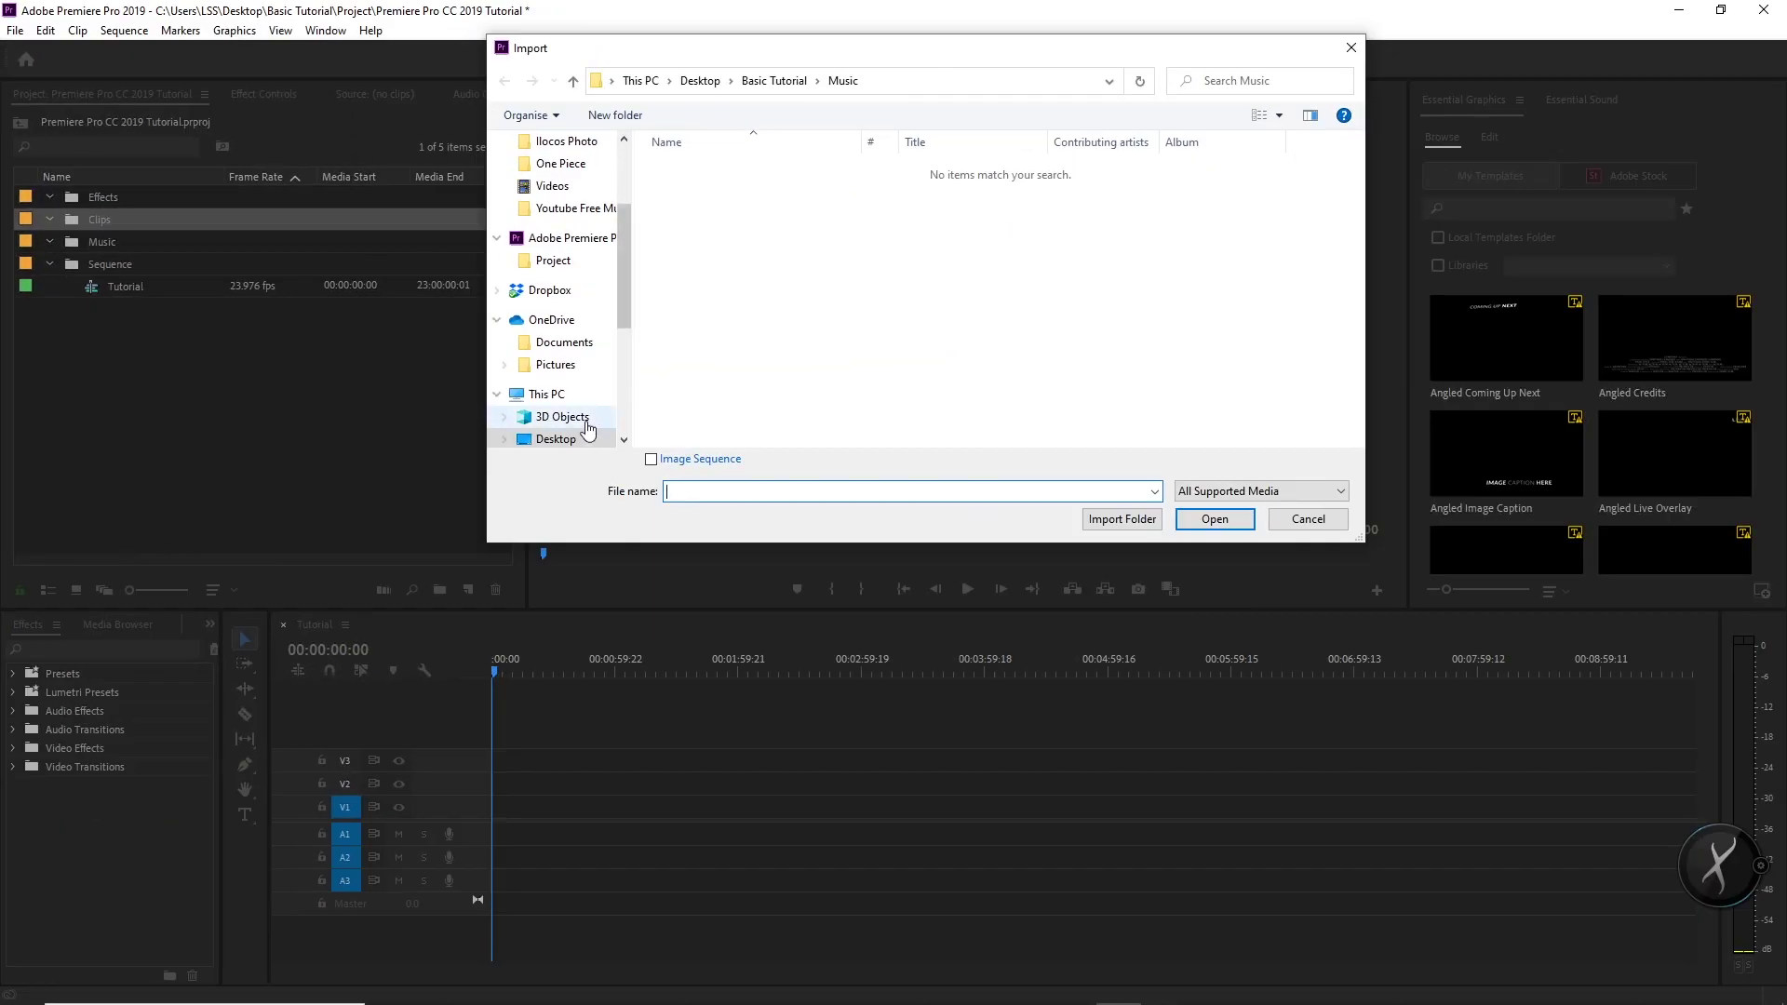
{"action": "left_click", "coordinate": [558, 439]}
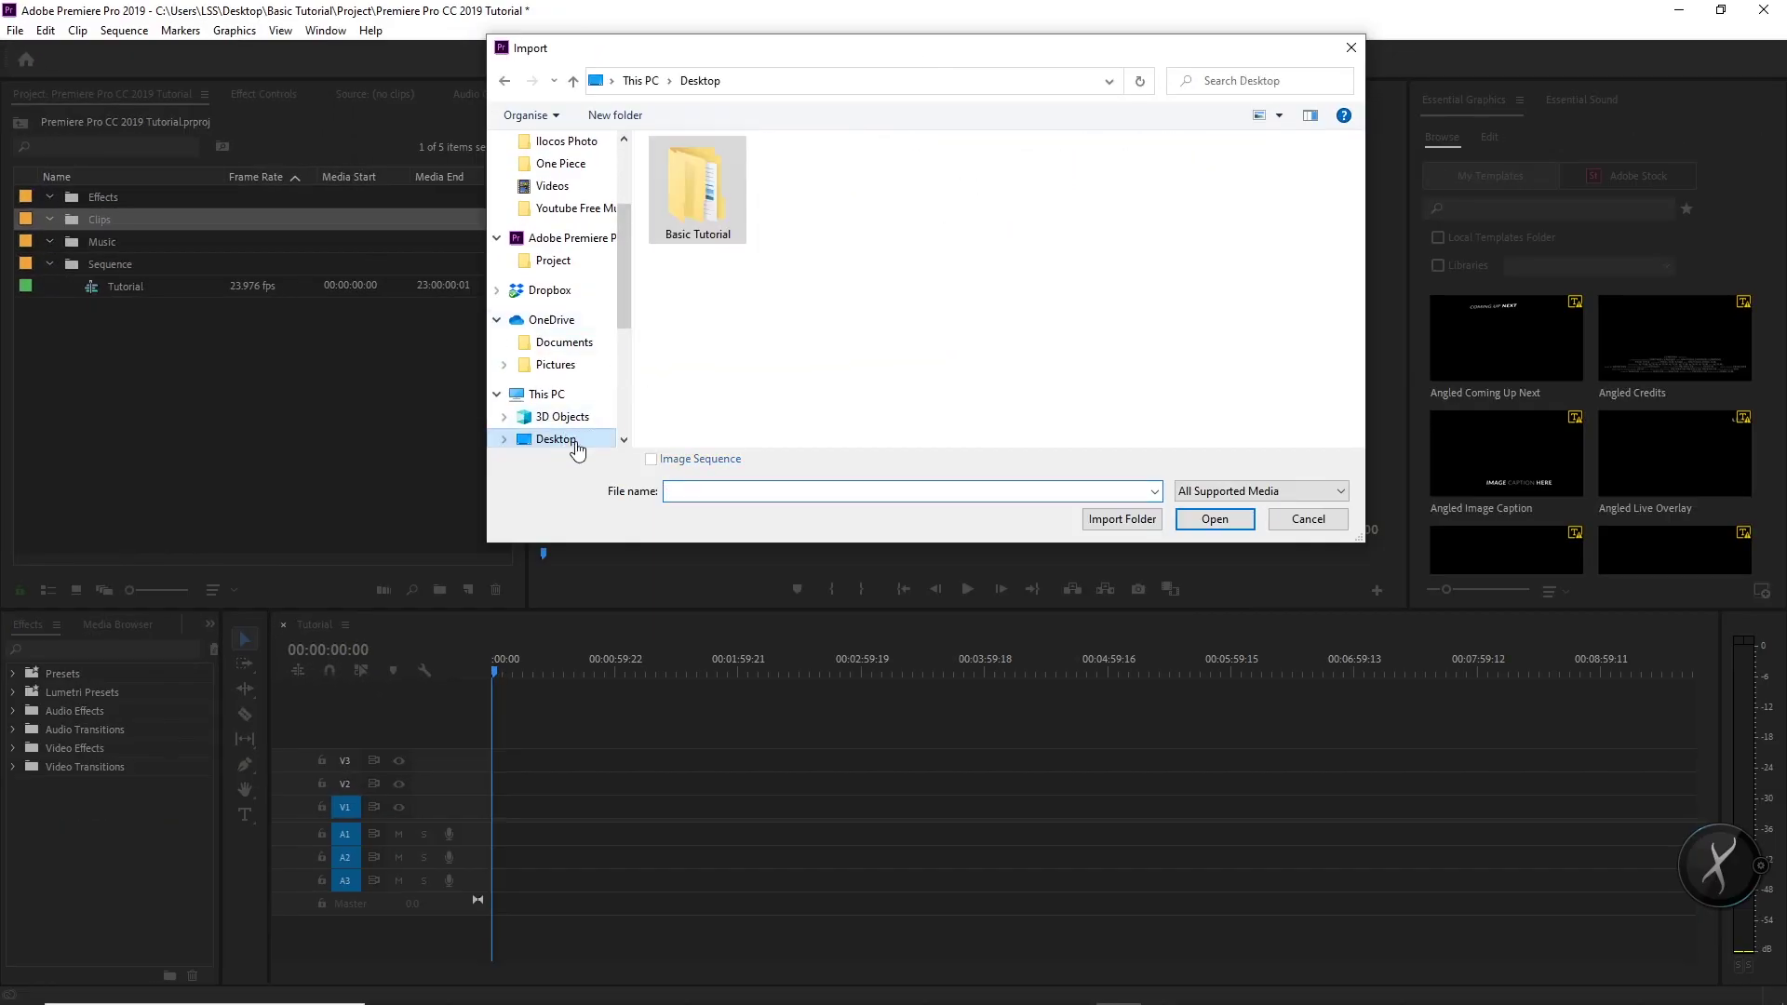
{"action": "double_click", "coordinate": [703, 180]}
{"action": "double_click", "coordinate": [698, 170]}
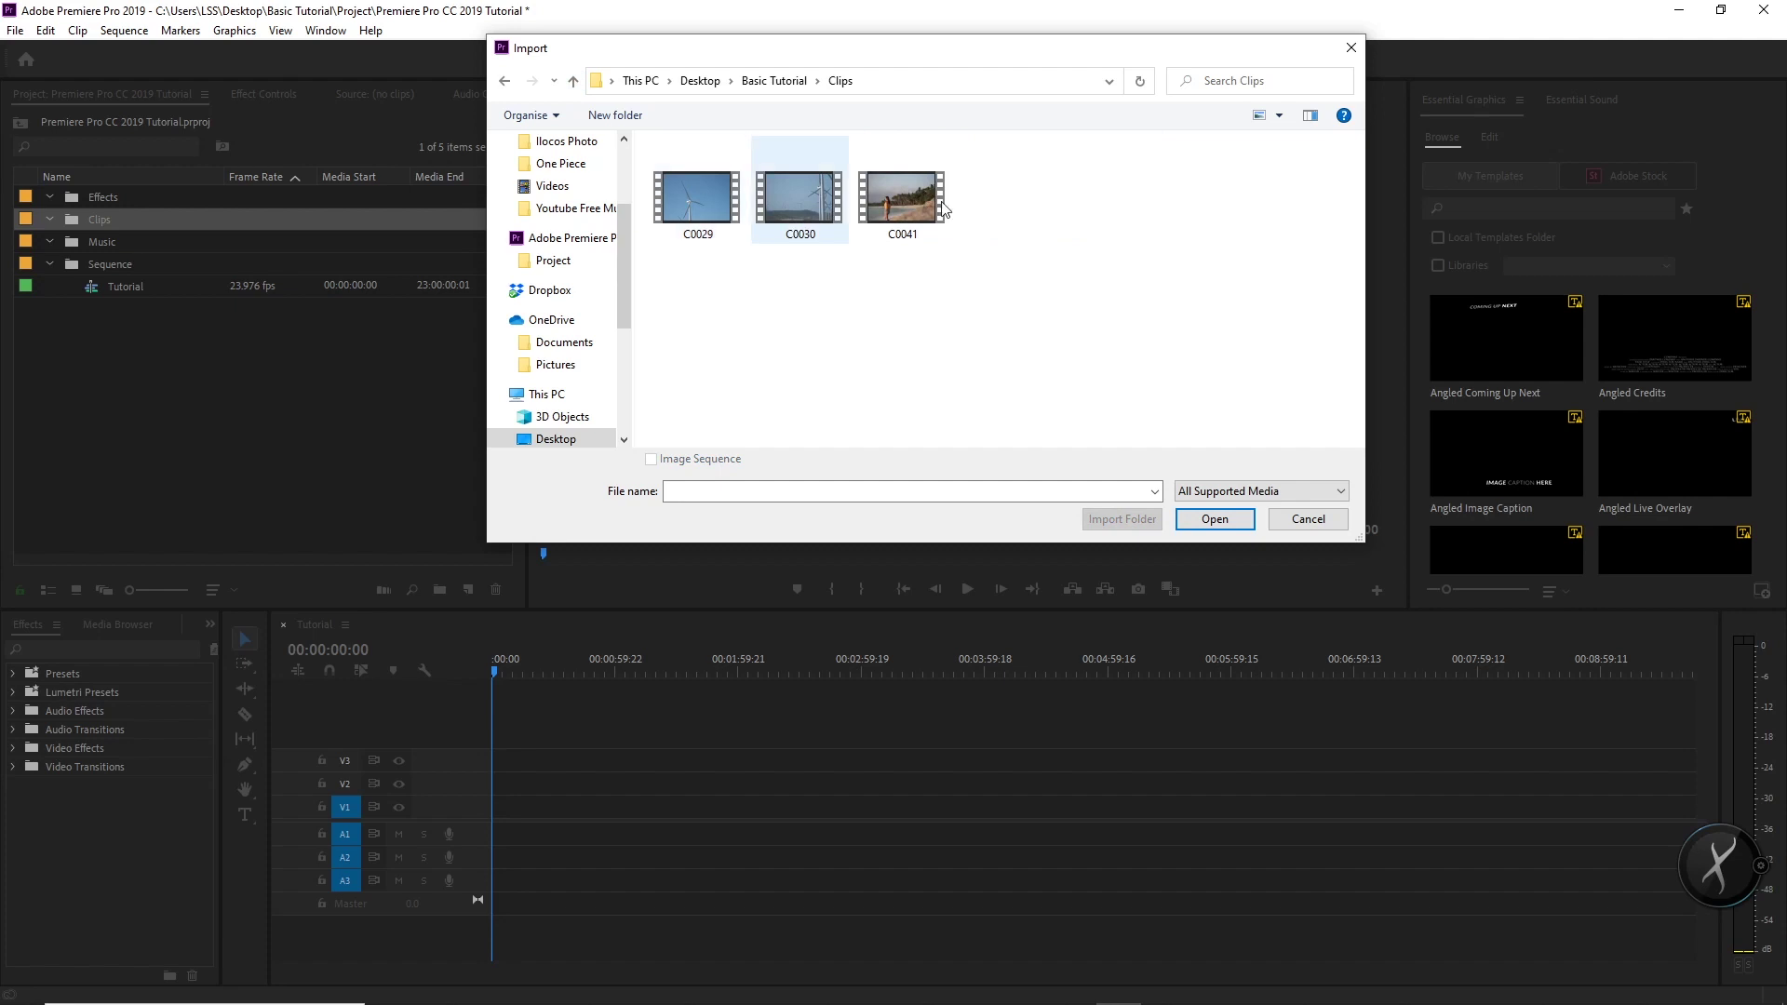
{"action": "left_click_drag", "start_coordinate": [1046, 287], "coordinate": [700, 216]}
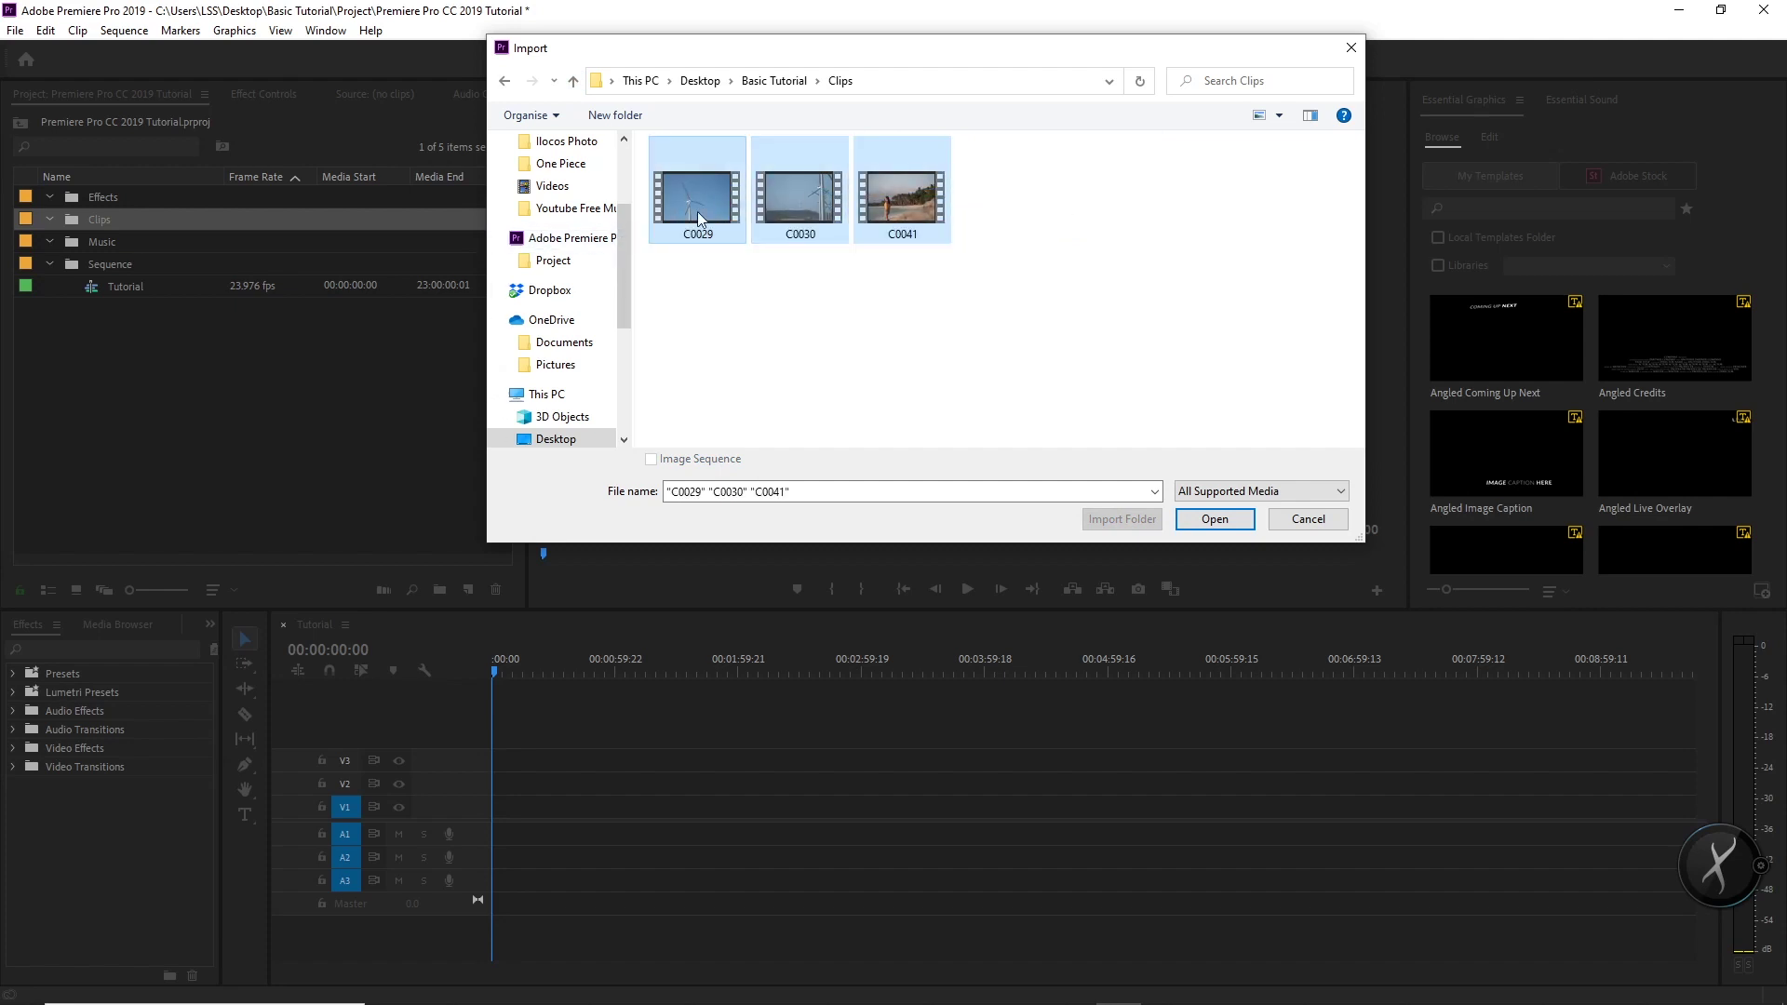
{"action": "left_click", "coordinate": [1192, 521]}
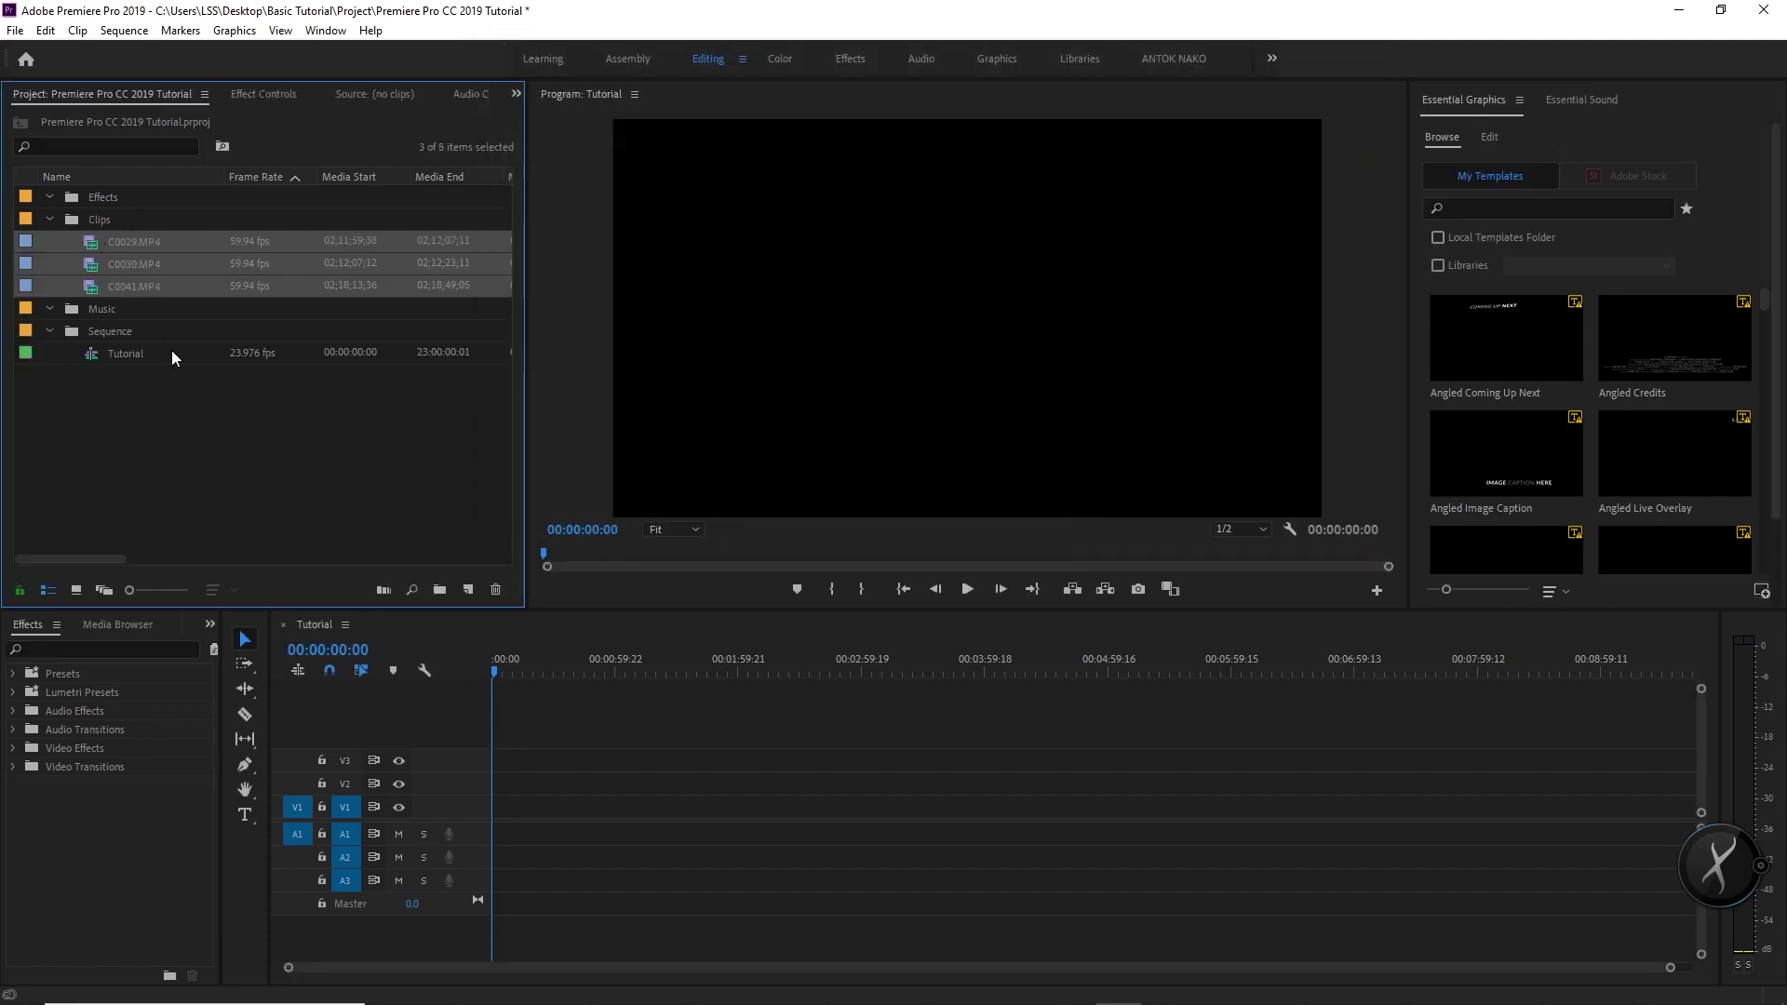
Undo the import so the Clips bin is empty again
{"action": "left_click", "coordinate": [185, 382]}
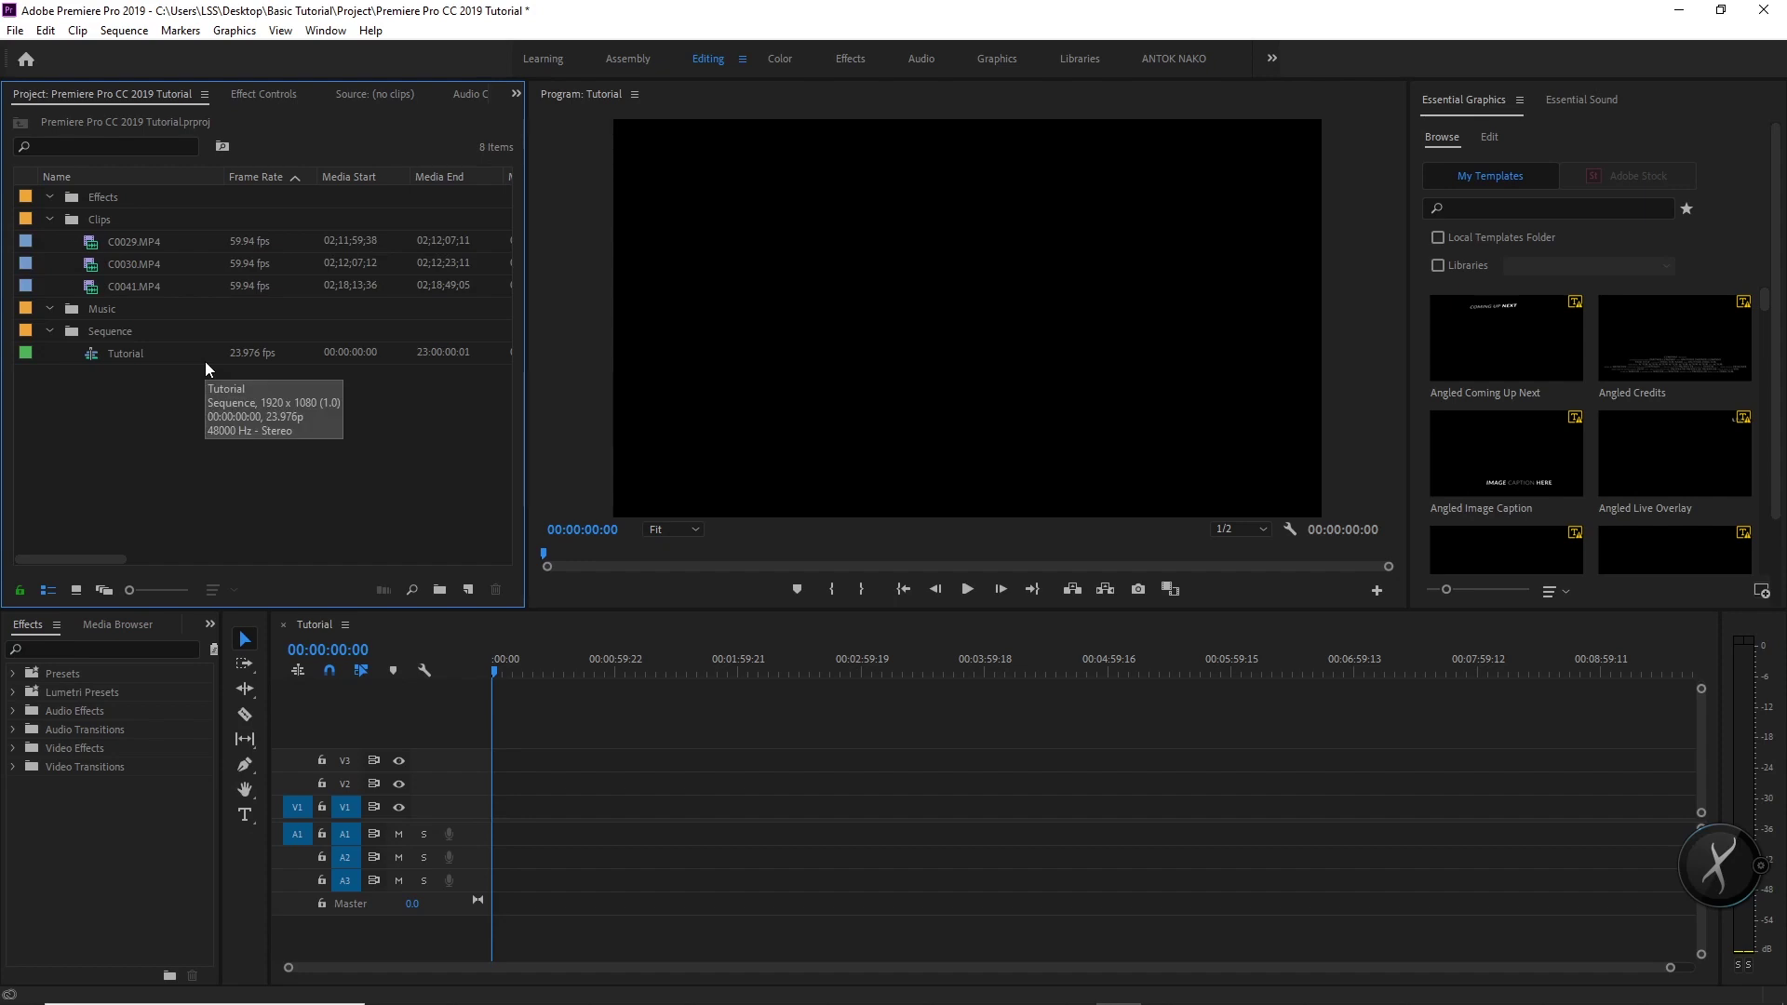
{"action": "key", "text": "ctrl+z"}
{"action": "key", "text": "alt+Tab"}
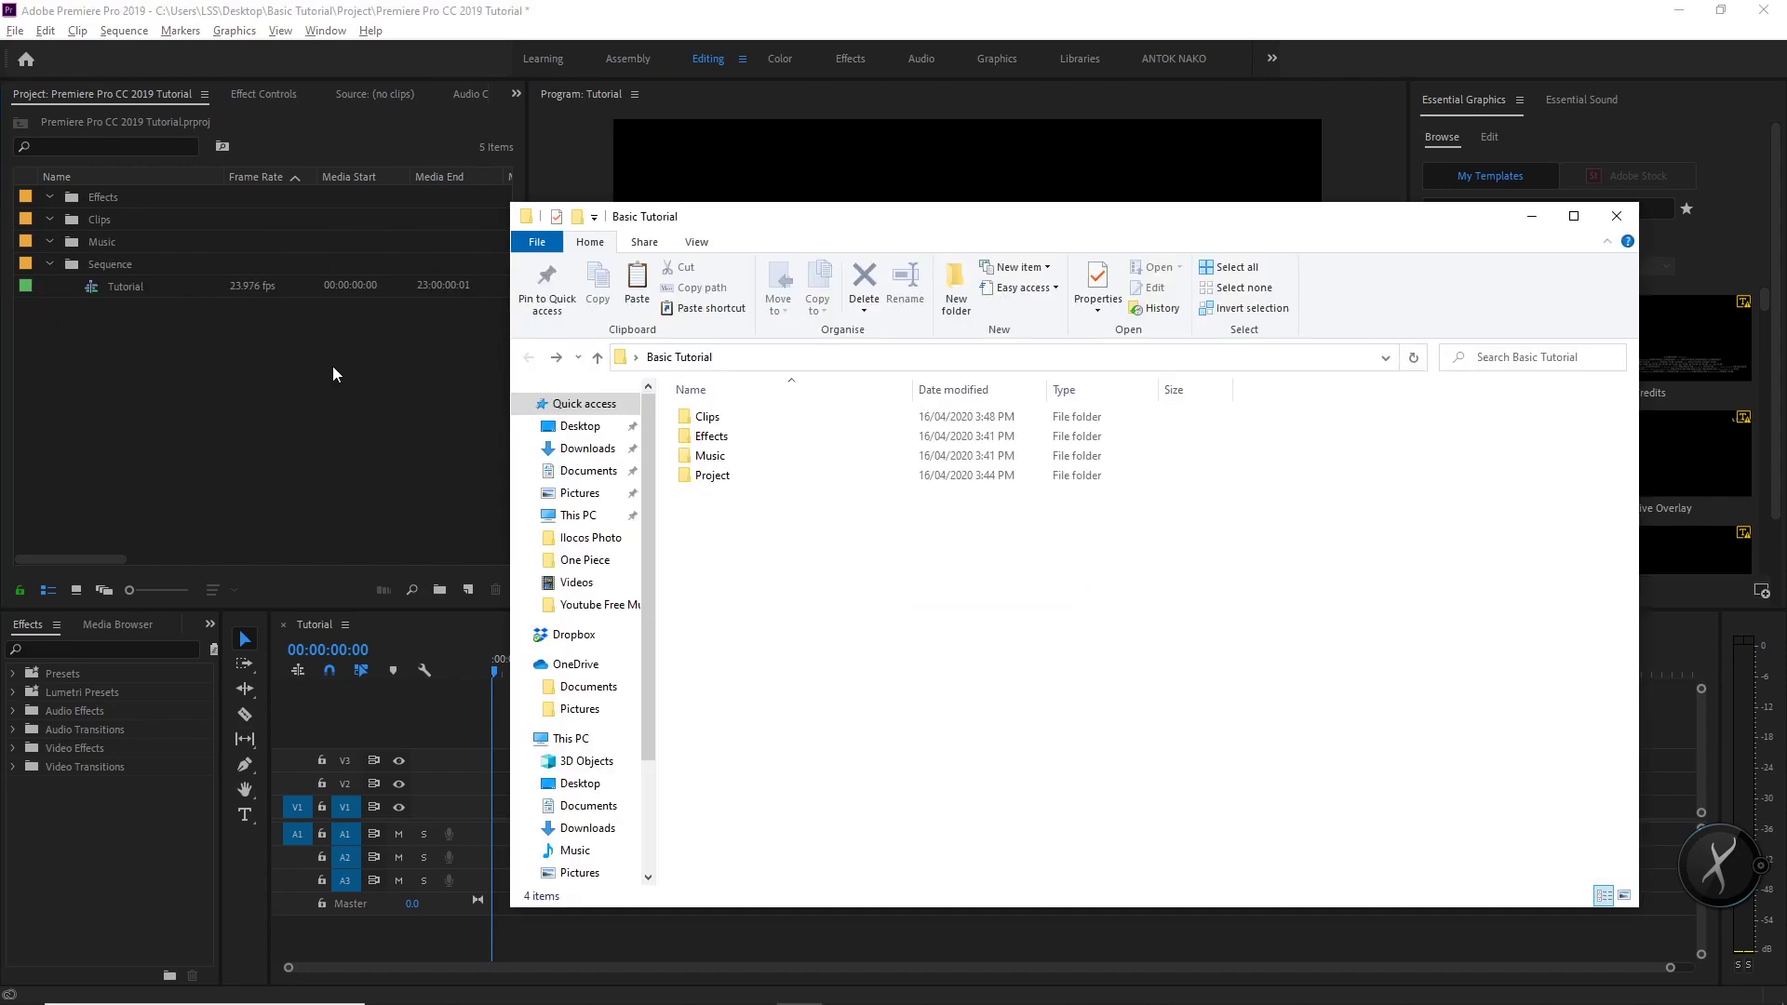
Drag C0029, C0030 and C0041 from the Explorer Clips folder into Premiere's Clips bin
{"action": "double_click", "coordinate": [707, 416]}
{"action": "left_click_drag", "start_coordinate": [1045, 536], "coordinate": [718, 450]}
{"action": "left_click_drag", "start_coordinate": [822, 484], "coordinate": [99, 216]}
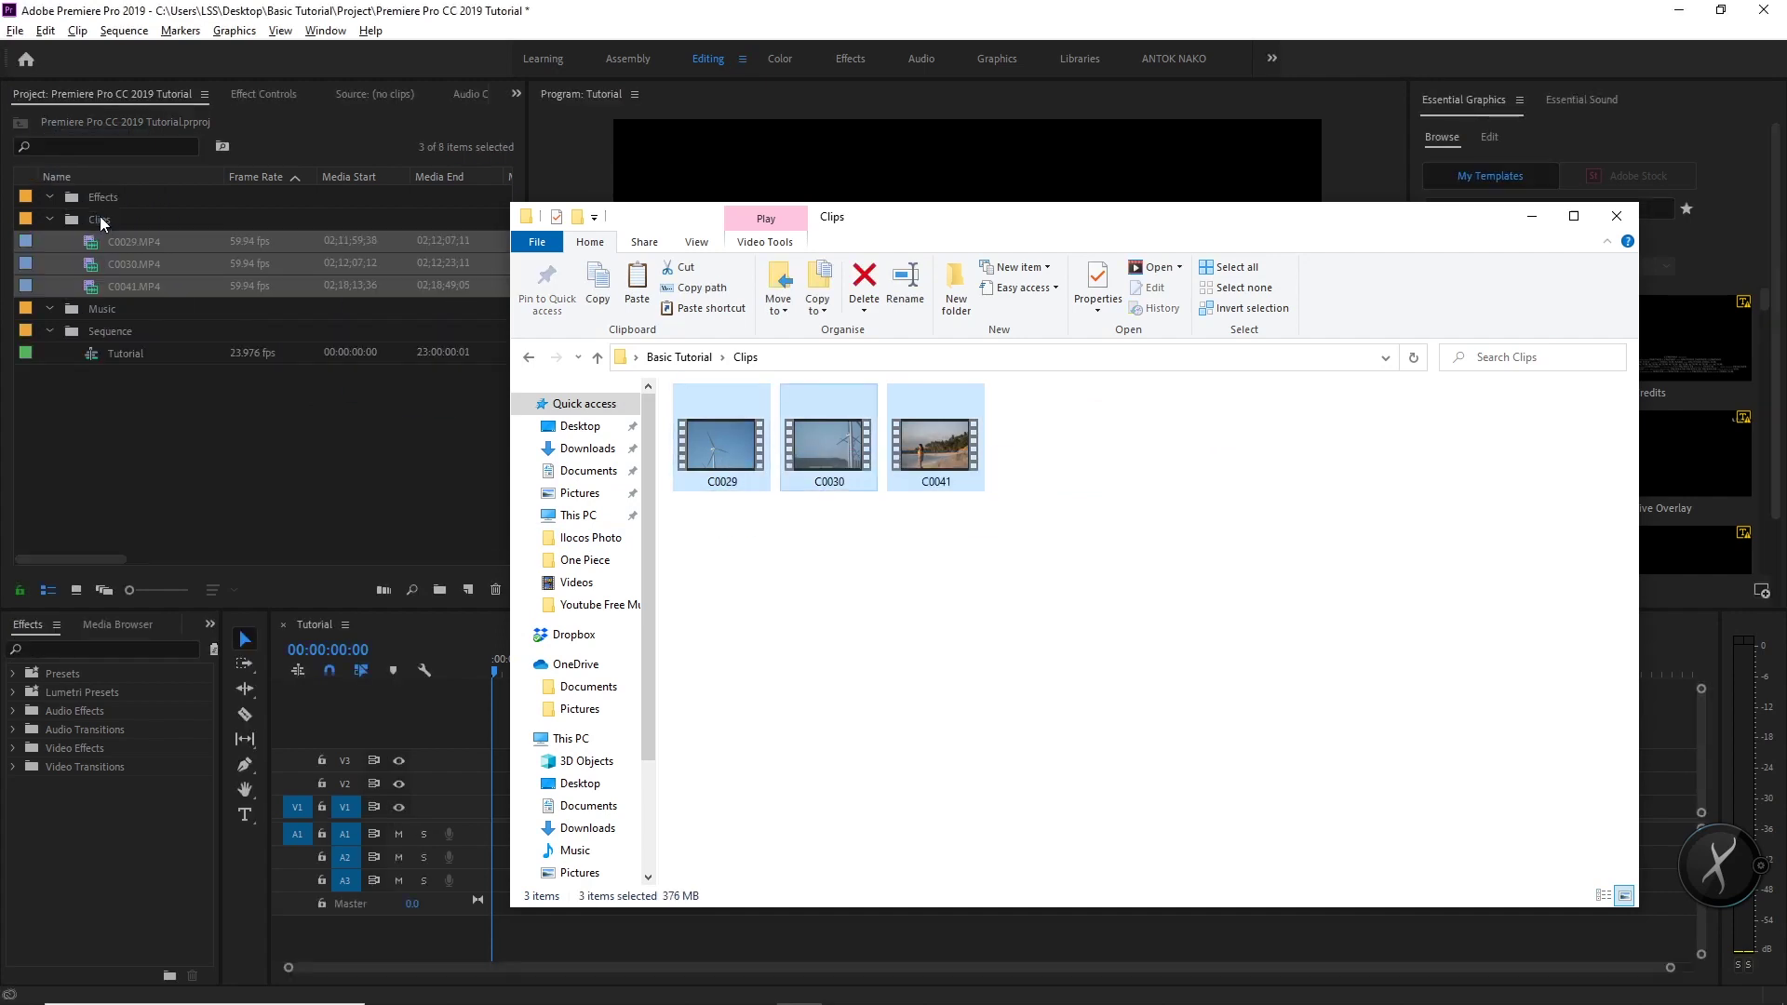
{"action": "left_click", "coordinate": [199, 467]}
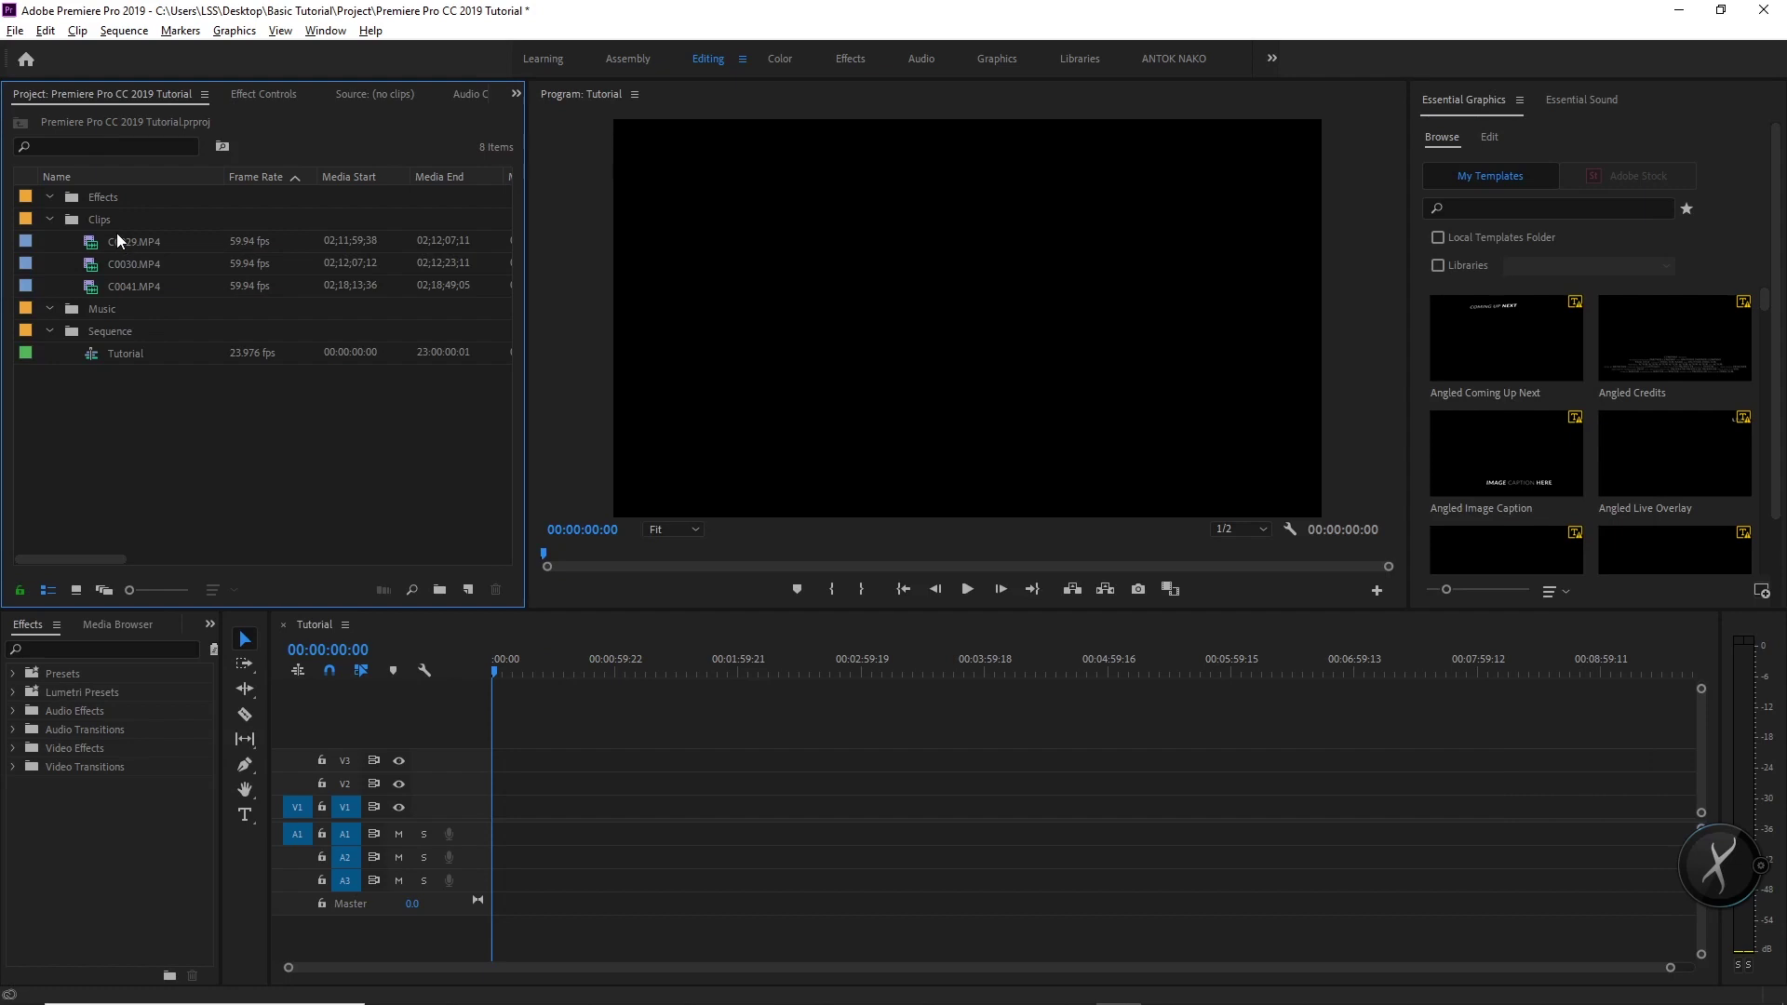
Drag all three clips onto the Tutorial timeline, keeping the existing sequence settings
{"action": "left_click", "coordinate": [118, 239]}
{"action": "left_click", "coordinate": [125, 281], "text": "shift"}
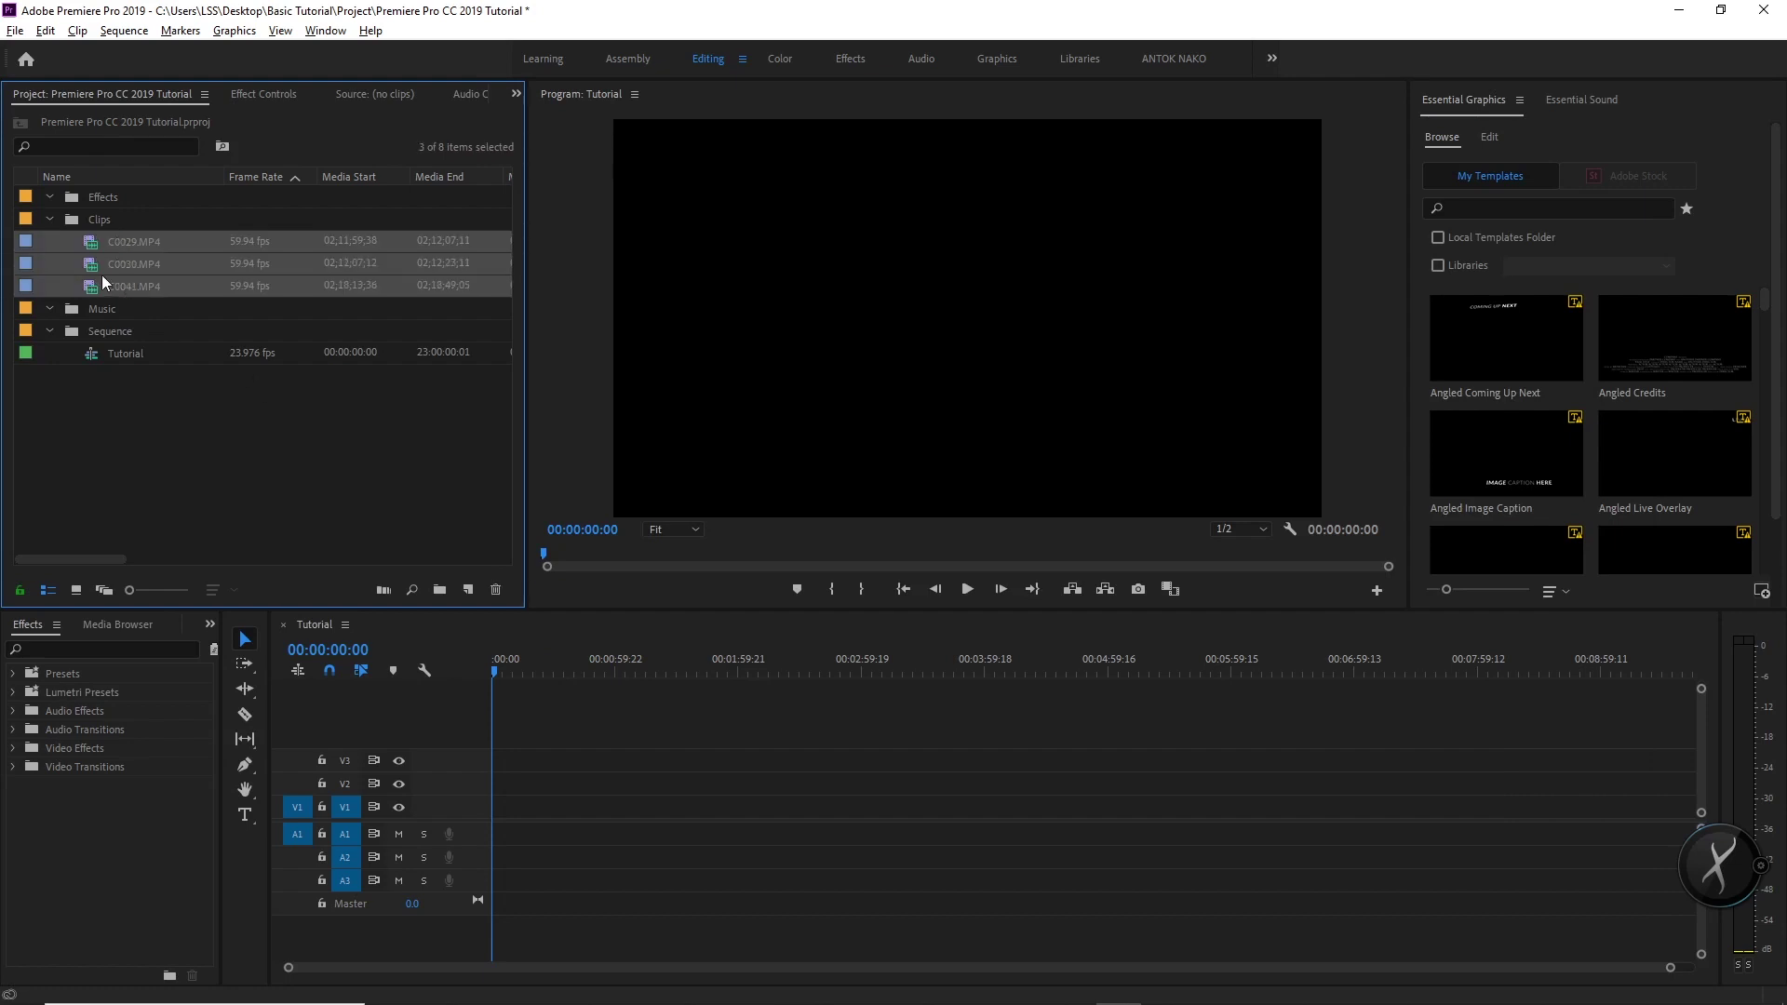
{"action": "left_click_drag", "start_coordinate": [99, 247], "coordinate": [522, 819]}
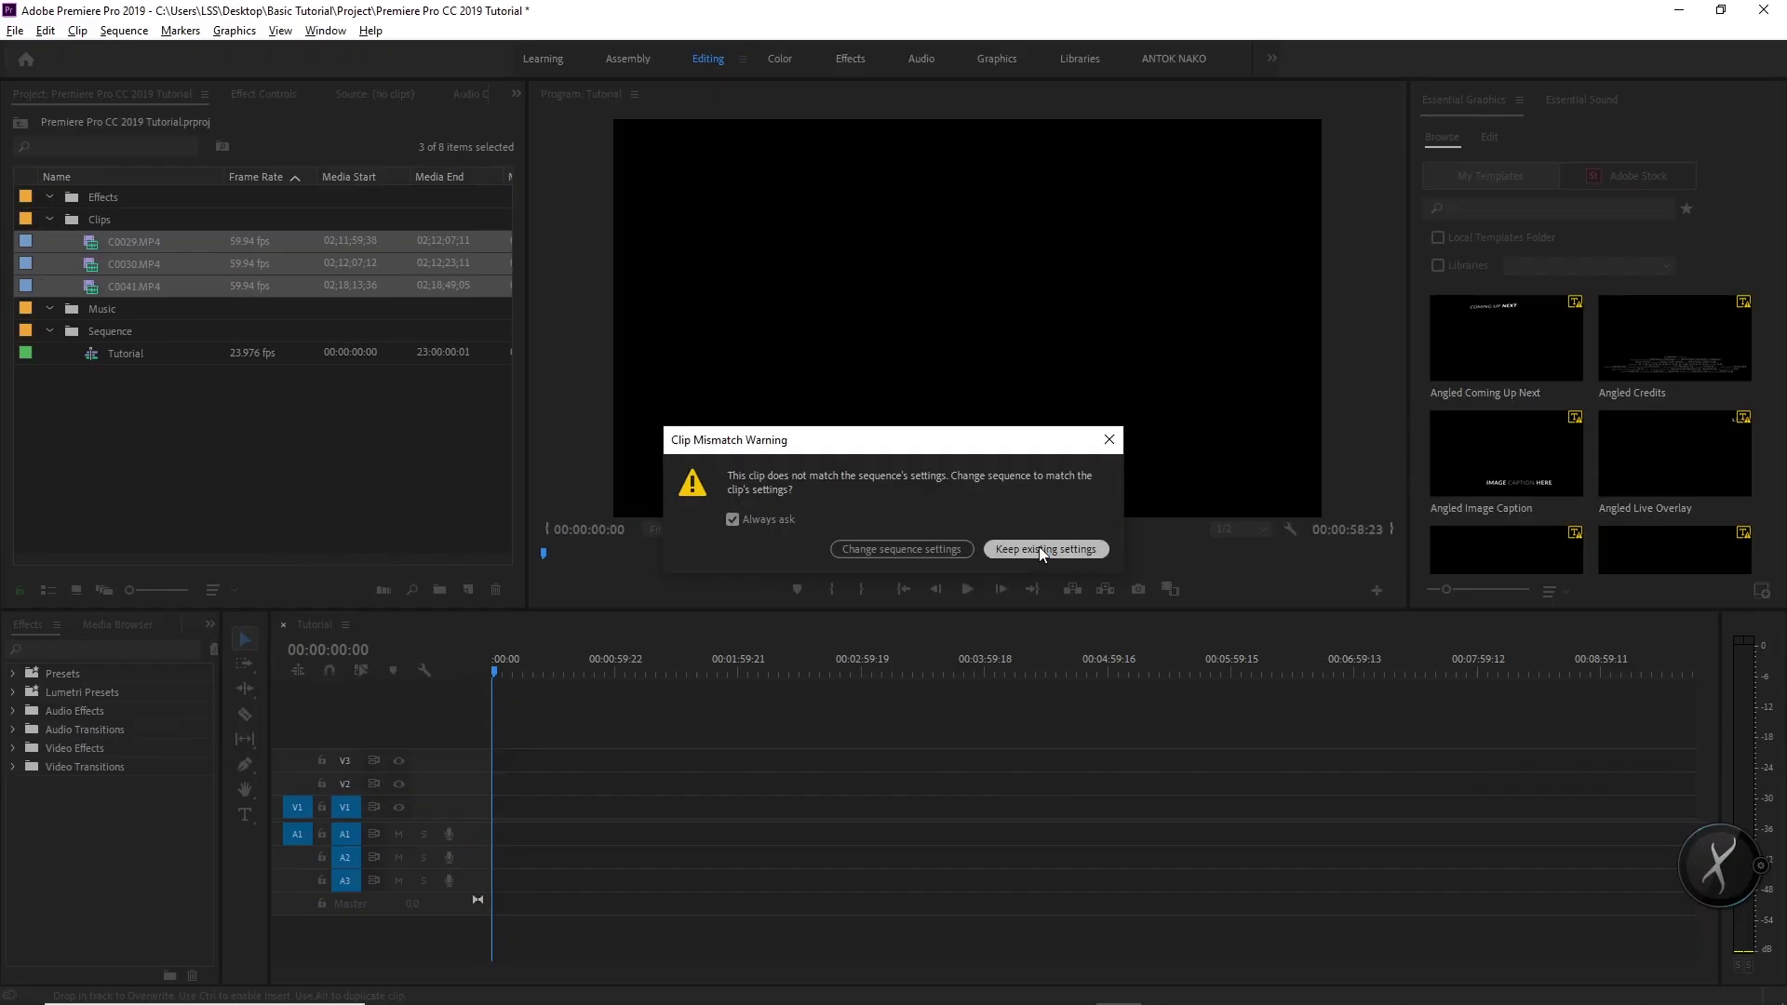
{"action": "left_click", "coordinate": [1284, 625]}
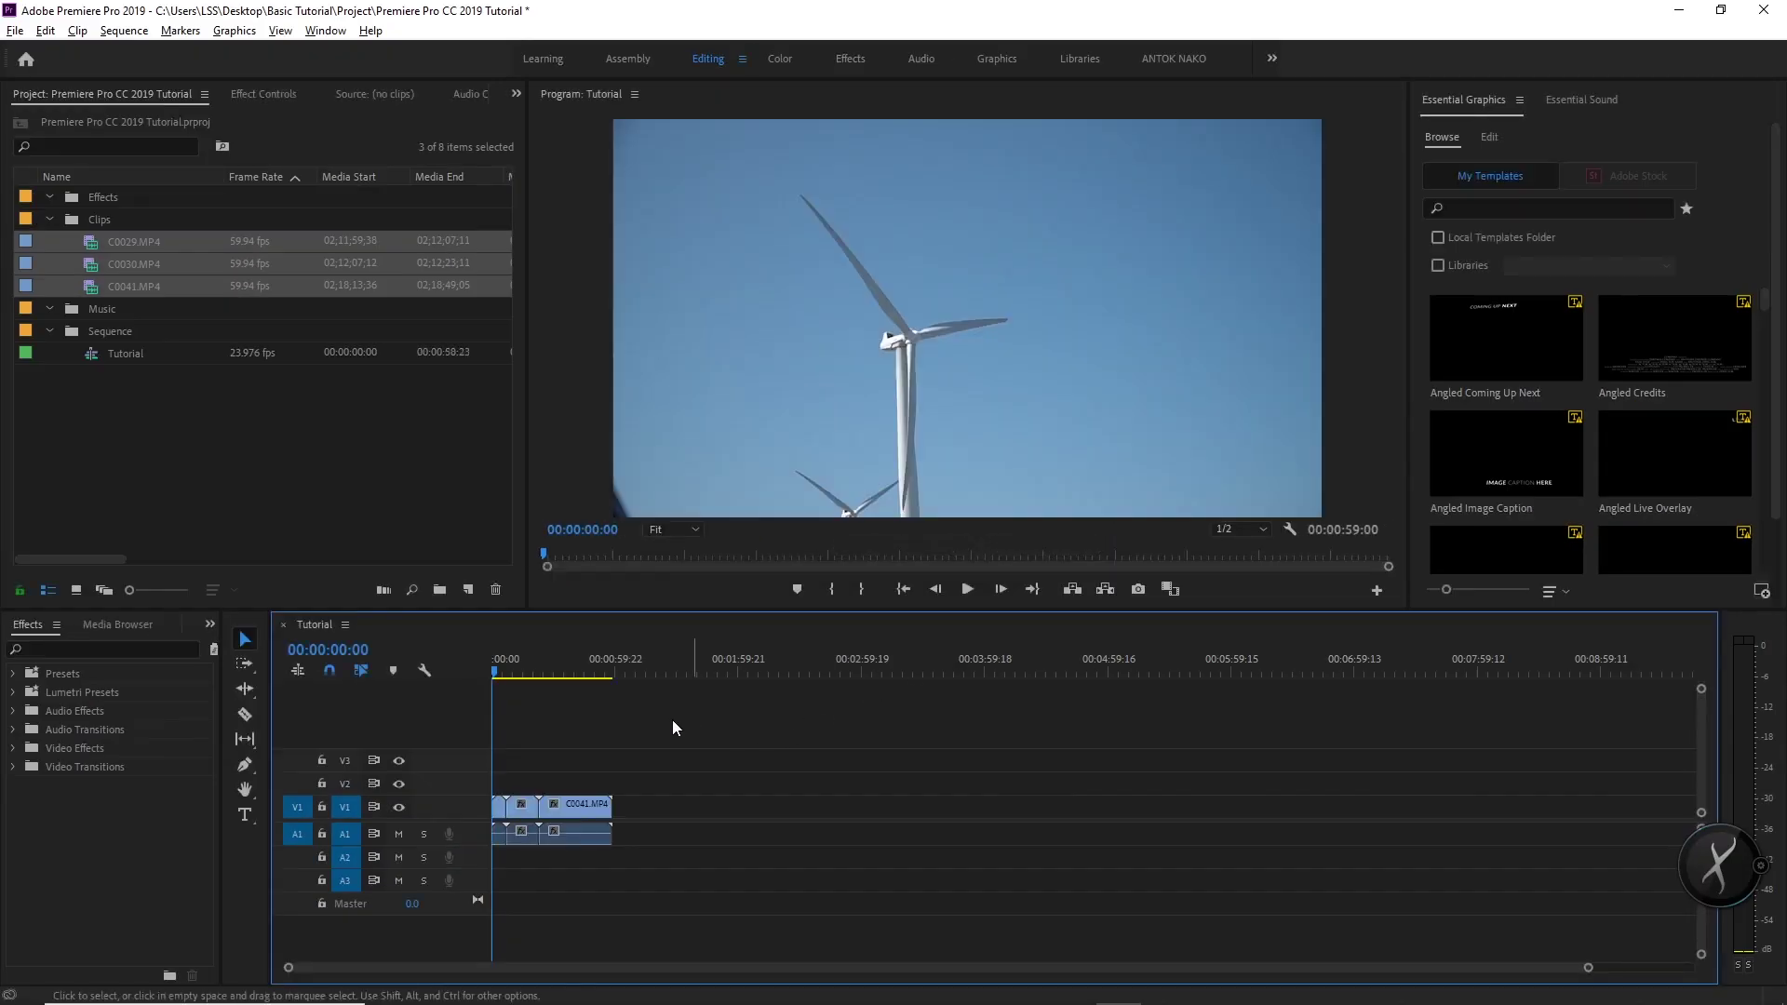
Zoom the timeline to fit all three clips and park the playhead about four seconds into C0029
{"action": "key", "text": "="}
{"action": "key", "text": "="}
{"action": "key", "text": "="}
{"action": "key", "text": "="}
{"action": "key", "text": "="}
{"action": "key", "text": "ctrl+="}
{"action": "left_click_drag", "start_coordinate": [457, 976], "coordinate": [829, 924]}
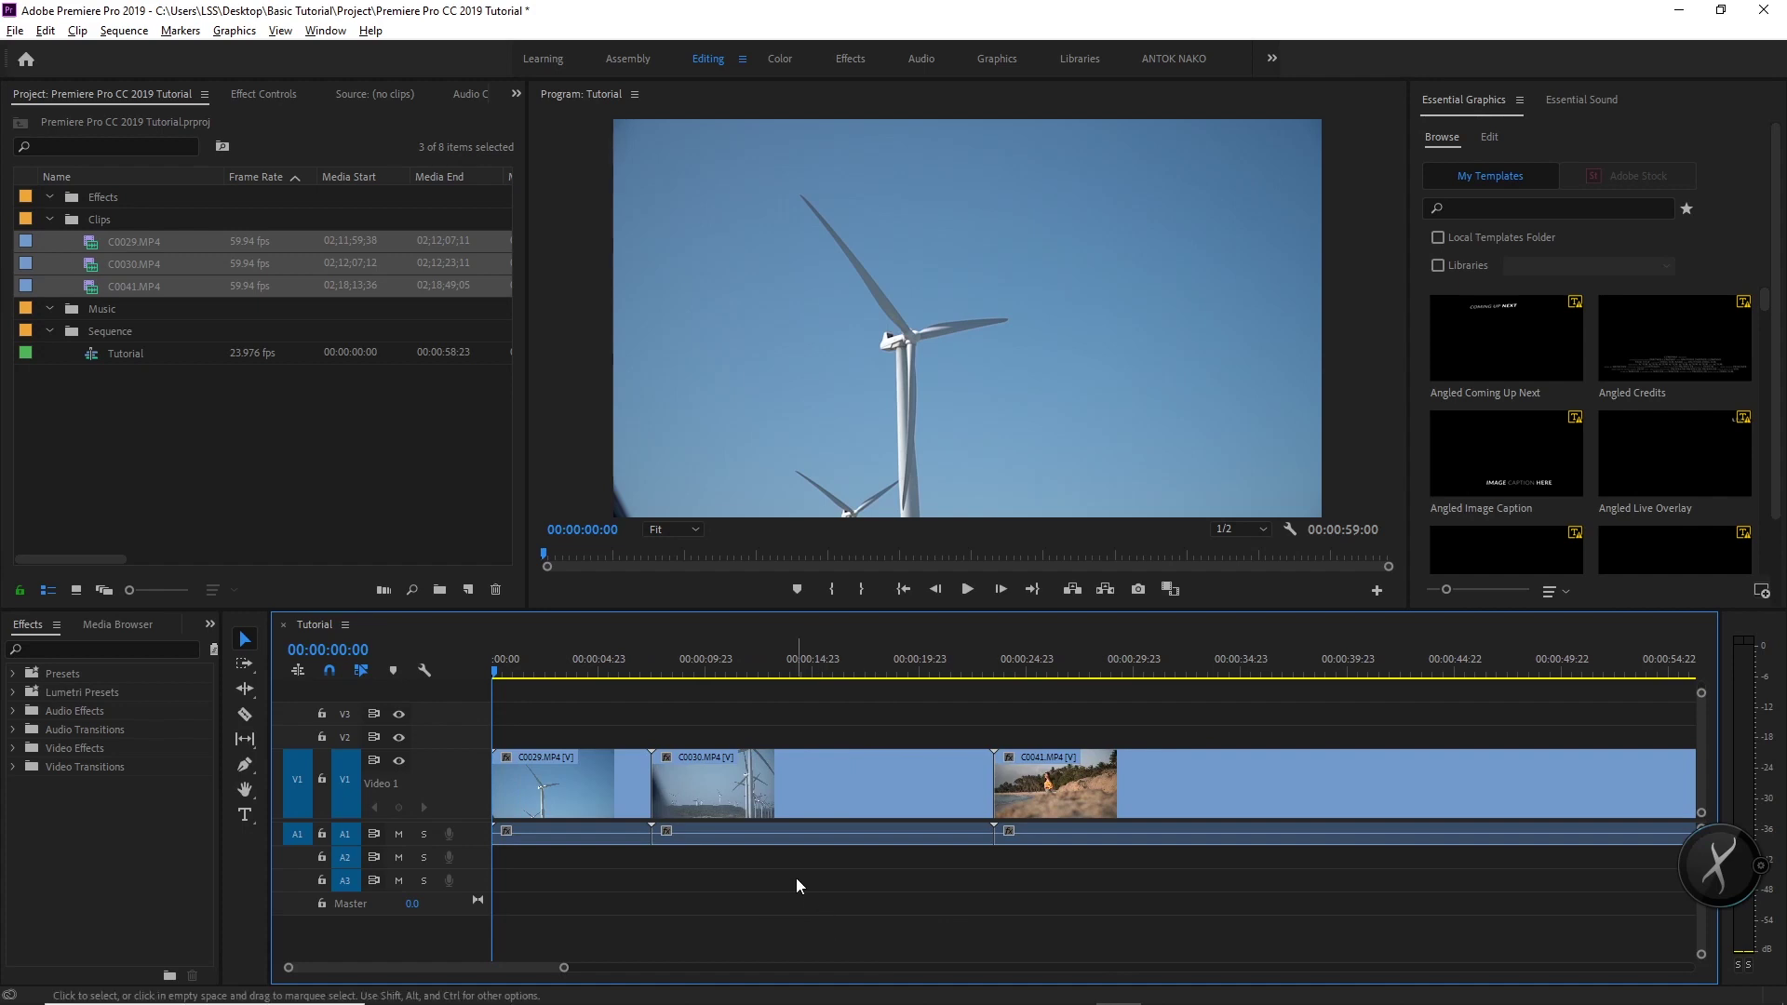
{"action": "left_click_drag", "start_coordinate": [494, 666], "coordinate": [523, 674]}
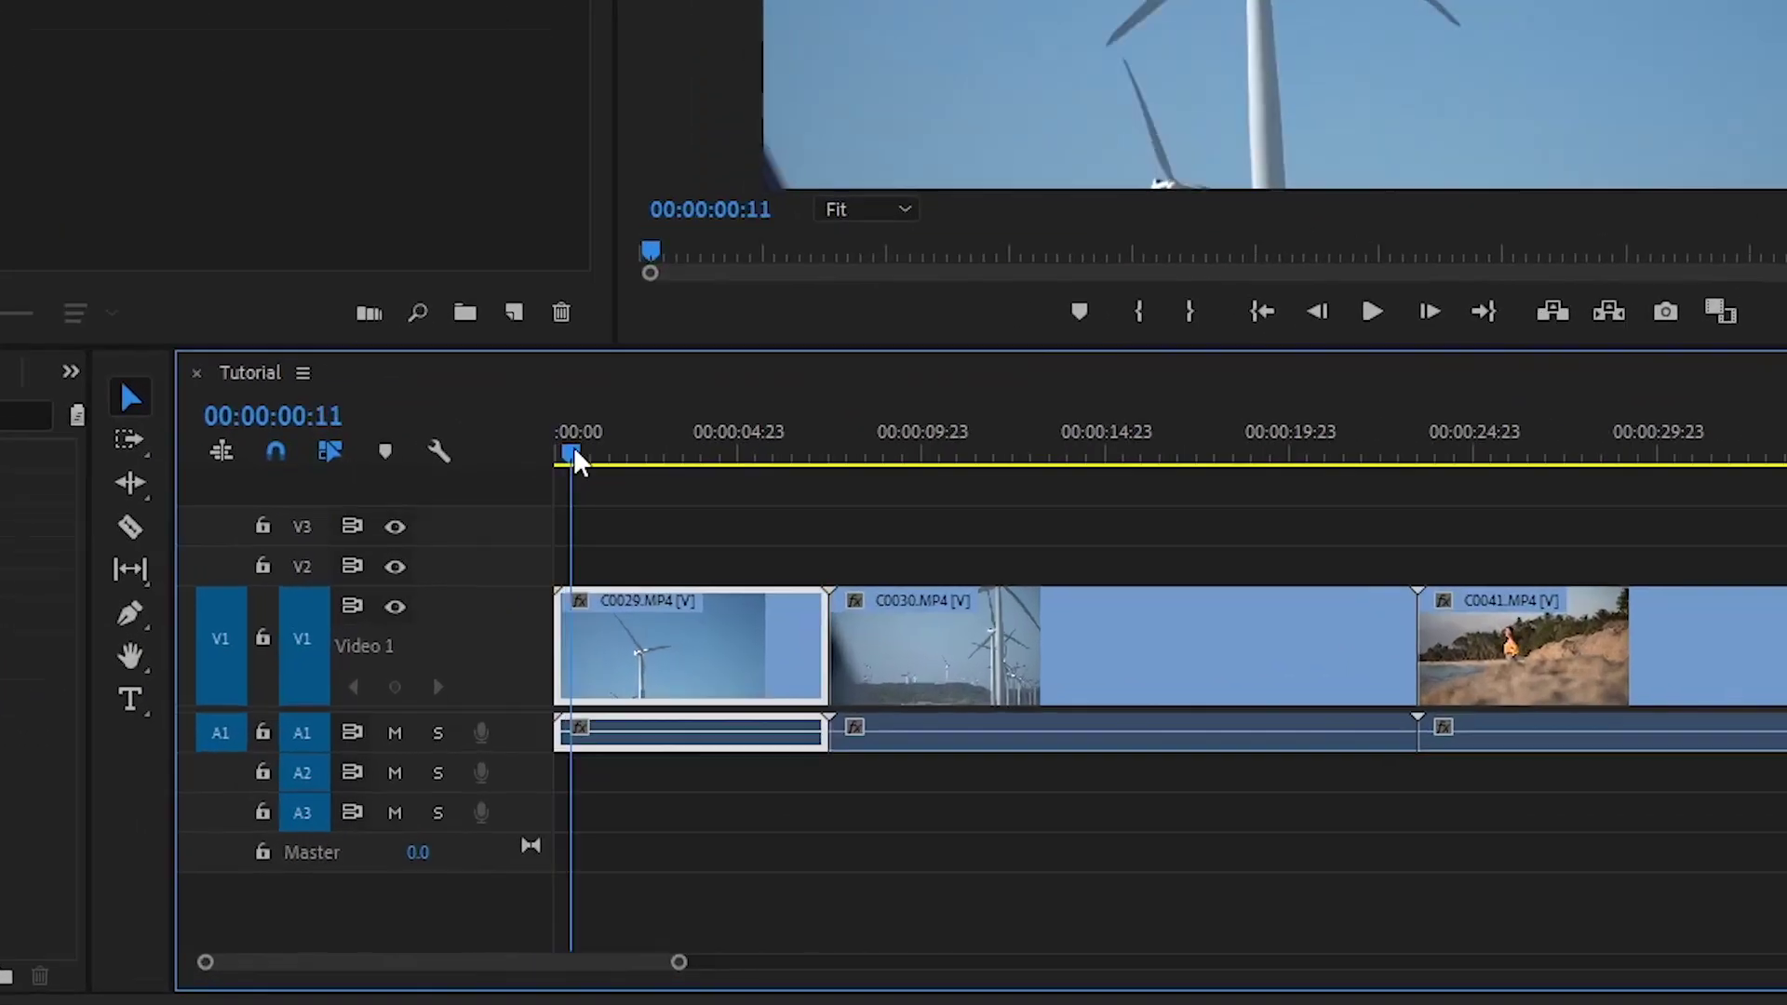
{"action": "left_click_drag", "start_coordinate": [631, 417], "coordinate": [764, 437]}
{"action": "left_click", "coordinate": [101, 482]}
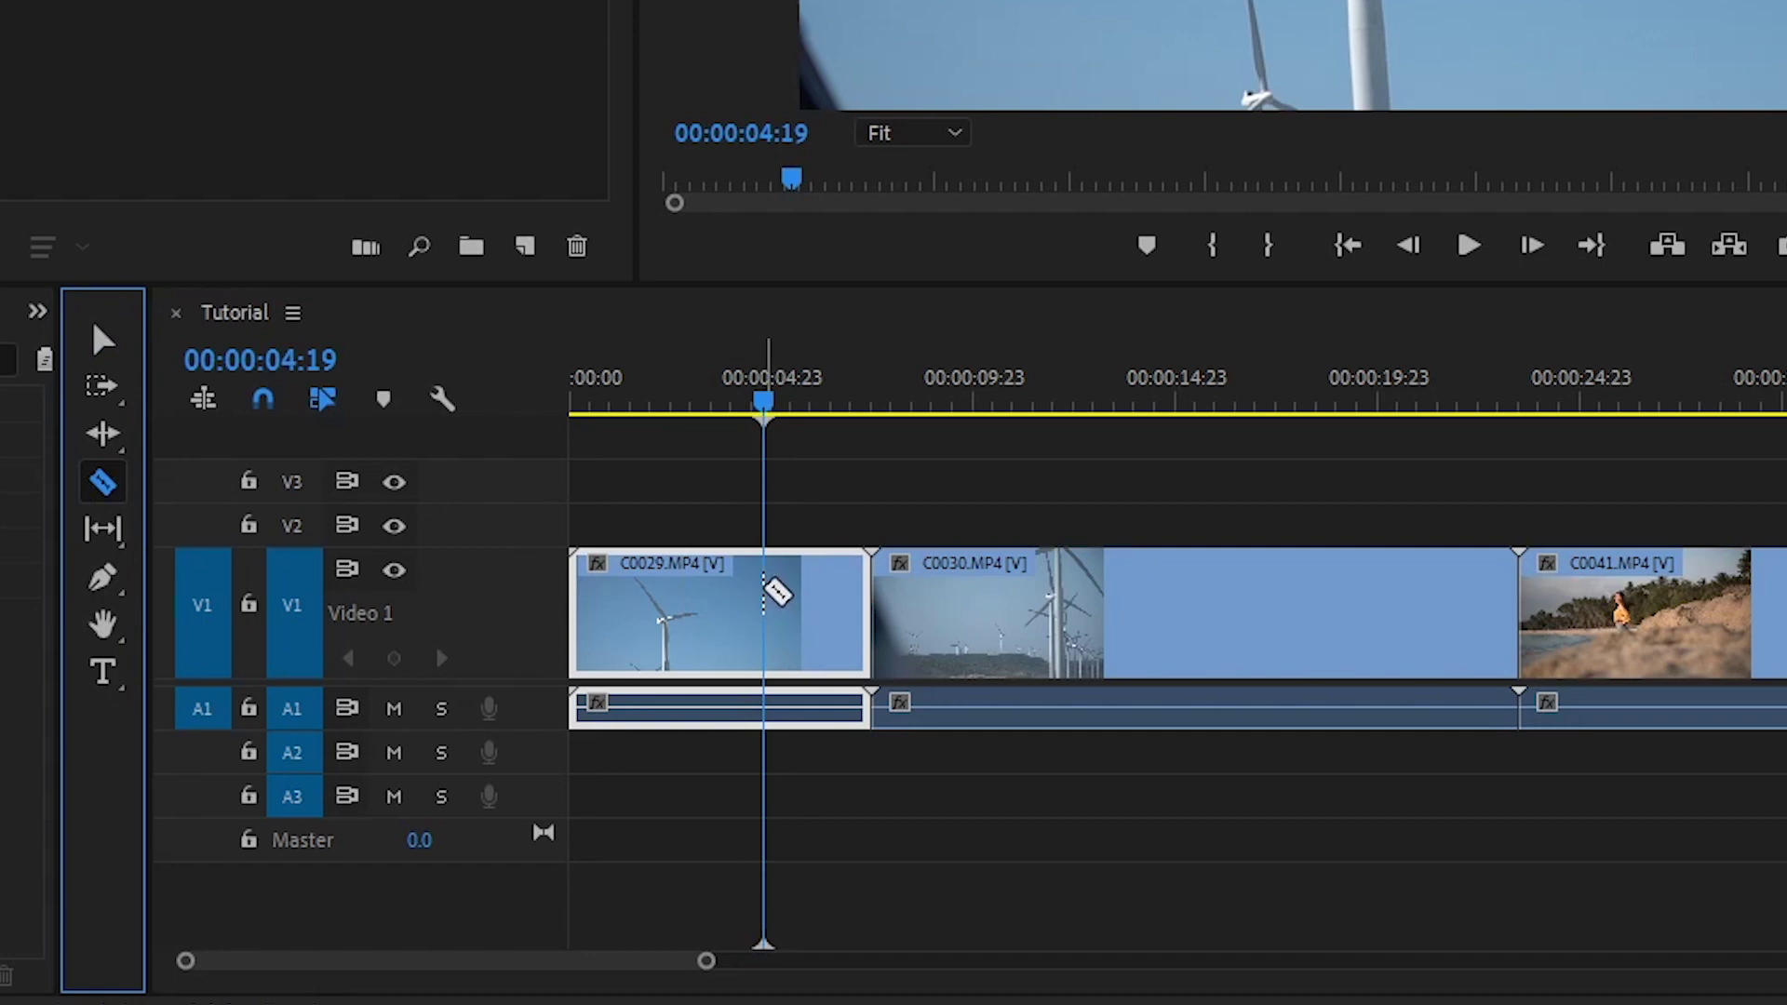
Razor-split C0029 at the playhead and raise the cut piece onto track V2
{"action": "left_click", "coordinate": [765, 592]}
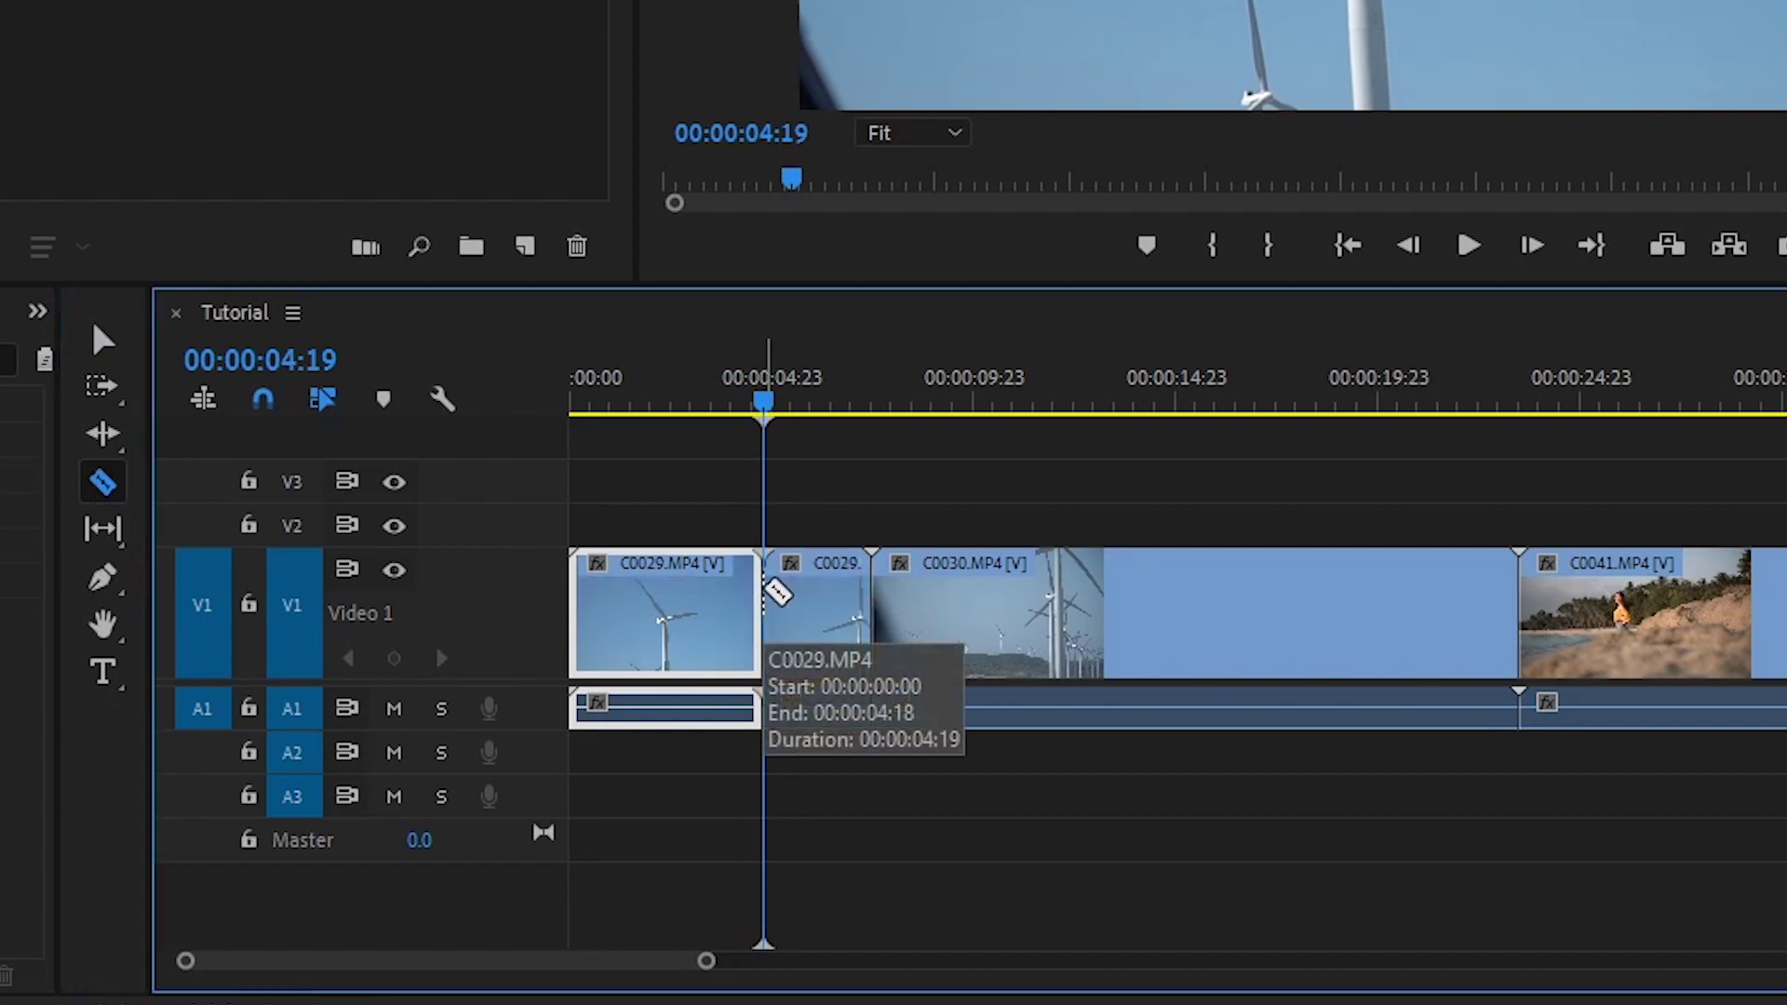
{"action": "key", "text": "Down"}
{"action": "key", "text": "Up"}
{"action": "left_click", "coordinate": [100, 341]}
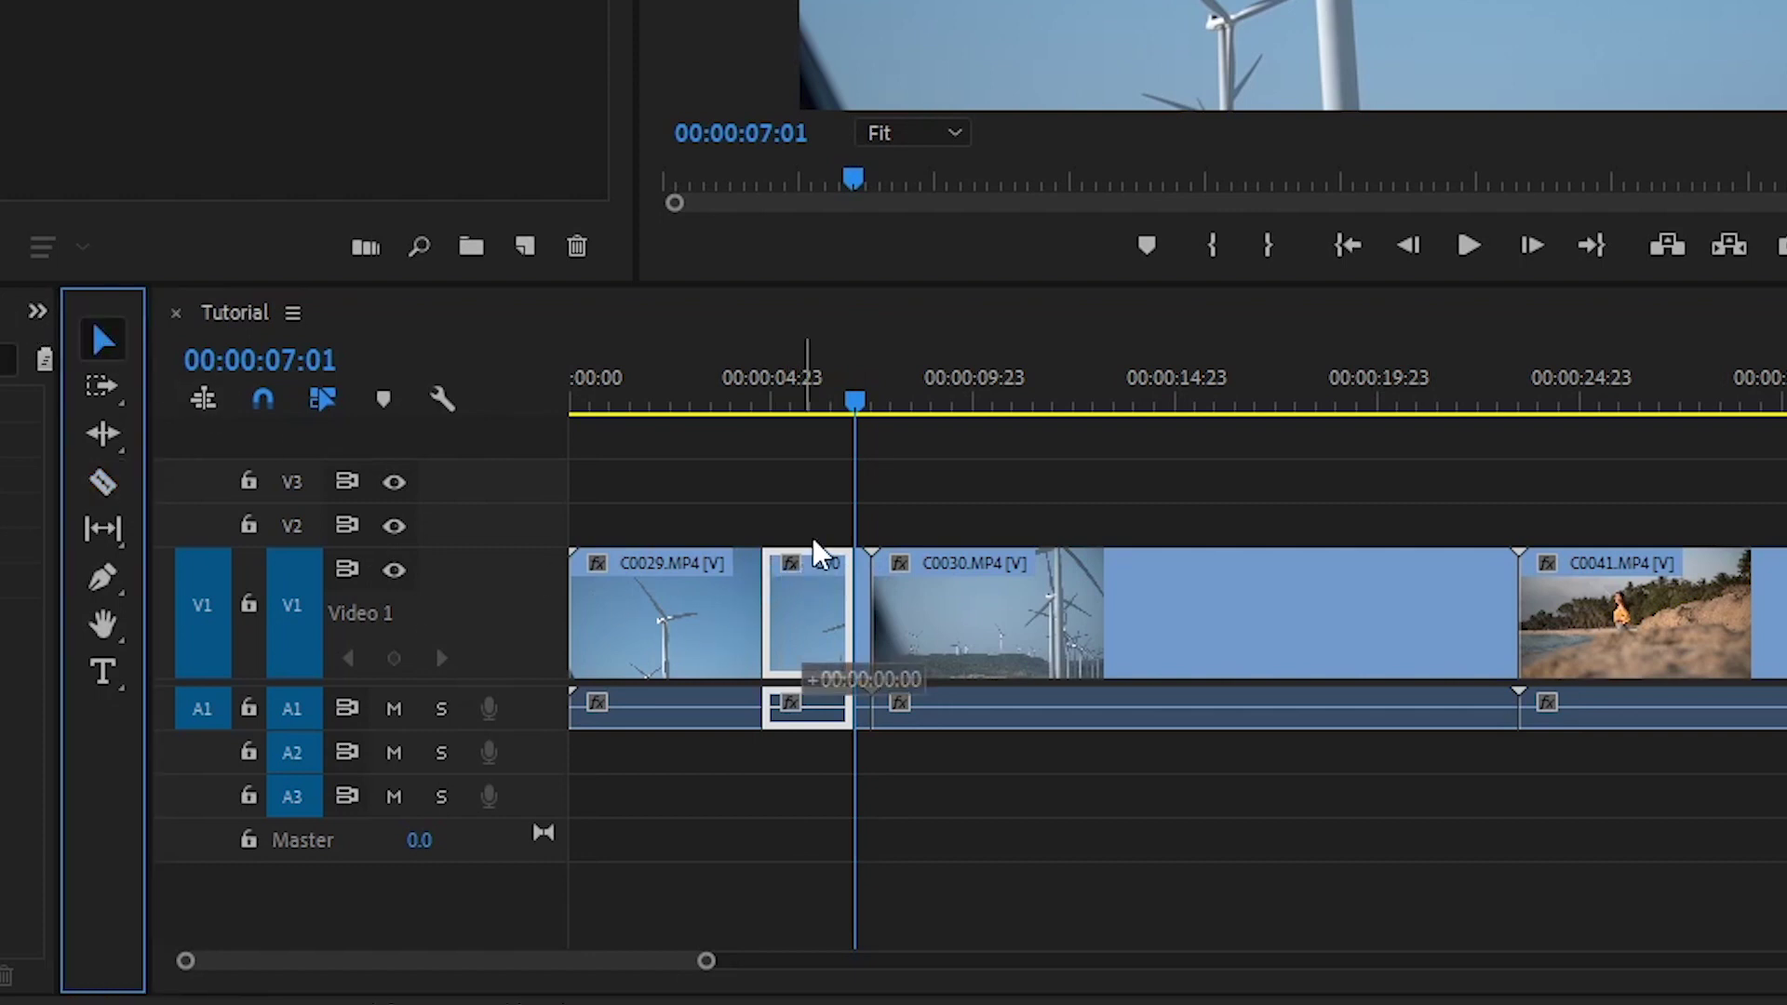
{"action": "left_click_drag", "start_coordinate": [812, 551], "coordinate": [806, 522]}
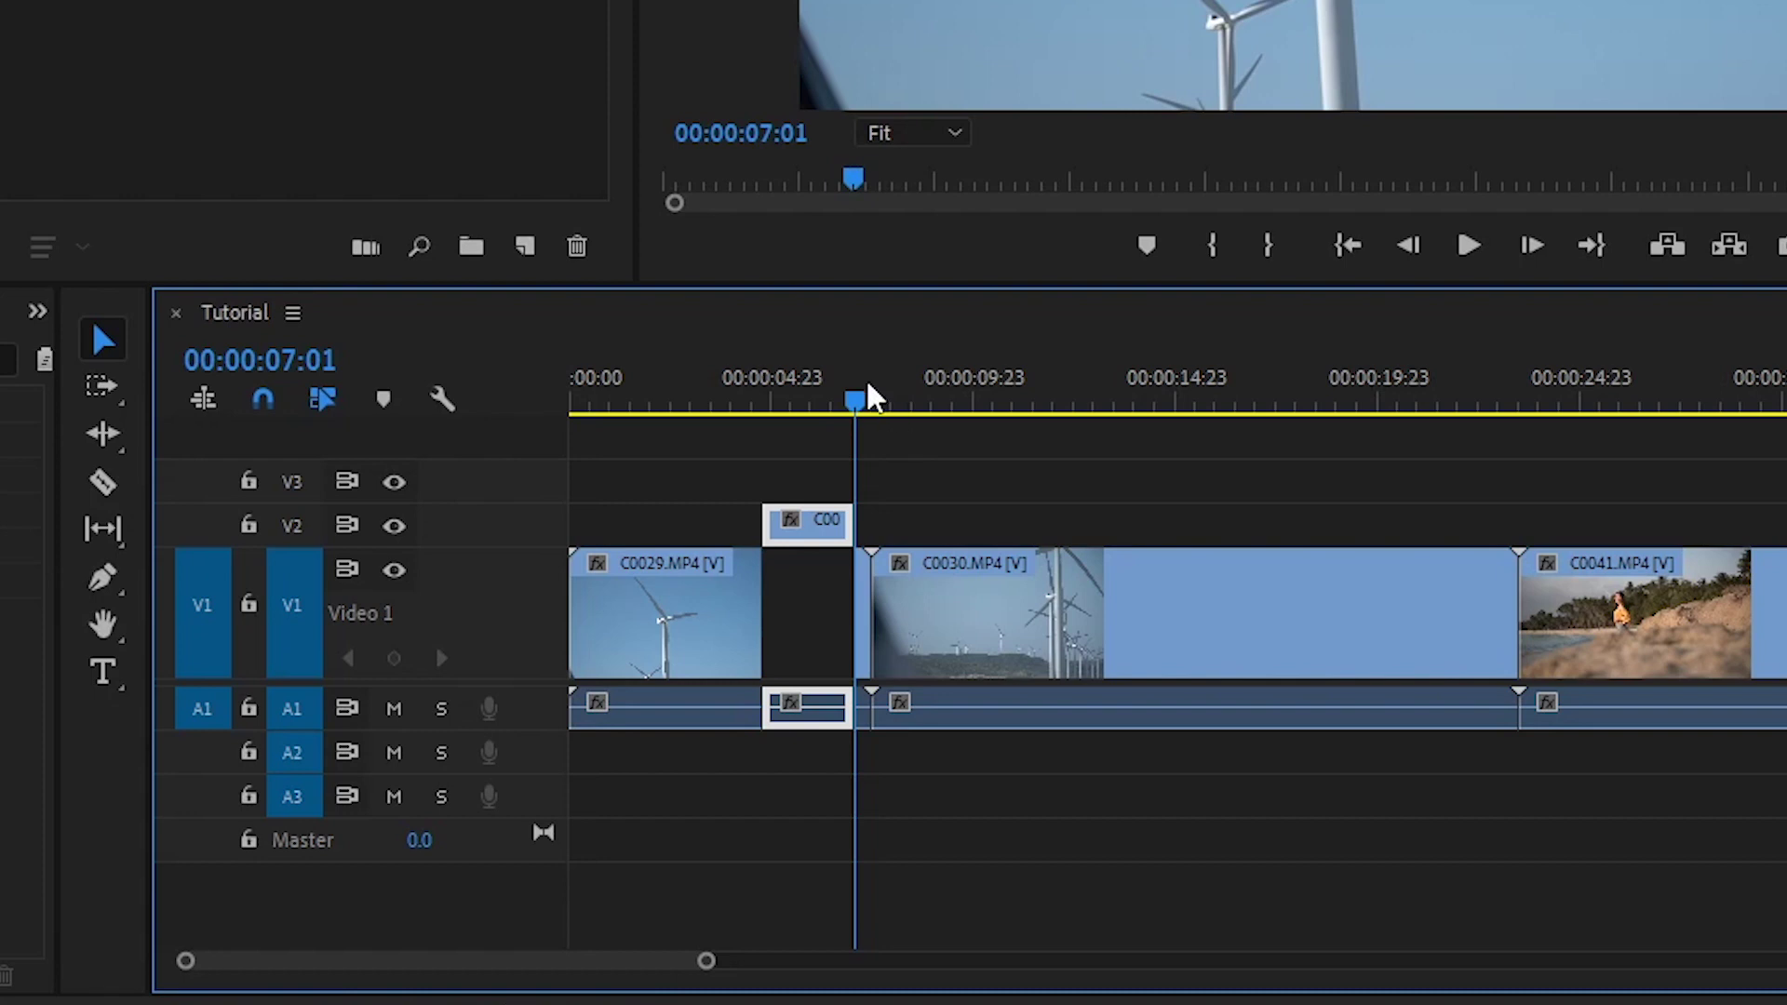
Preview C0030, then ripple-delete the unwanted C0030 and C0041 clips to close the gaps
{"action": "left_click", "coordinate": [907, 398]}
{"action": "left_click_drag", "start_coordinate": [917, 392], "coordinate": [1006, 403]}
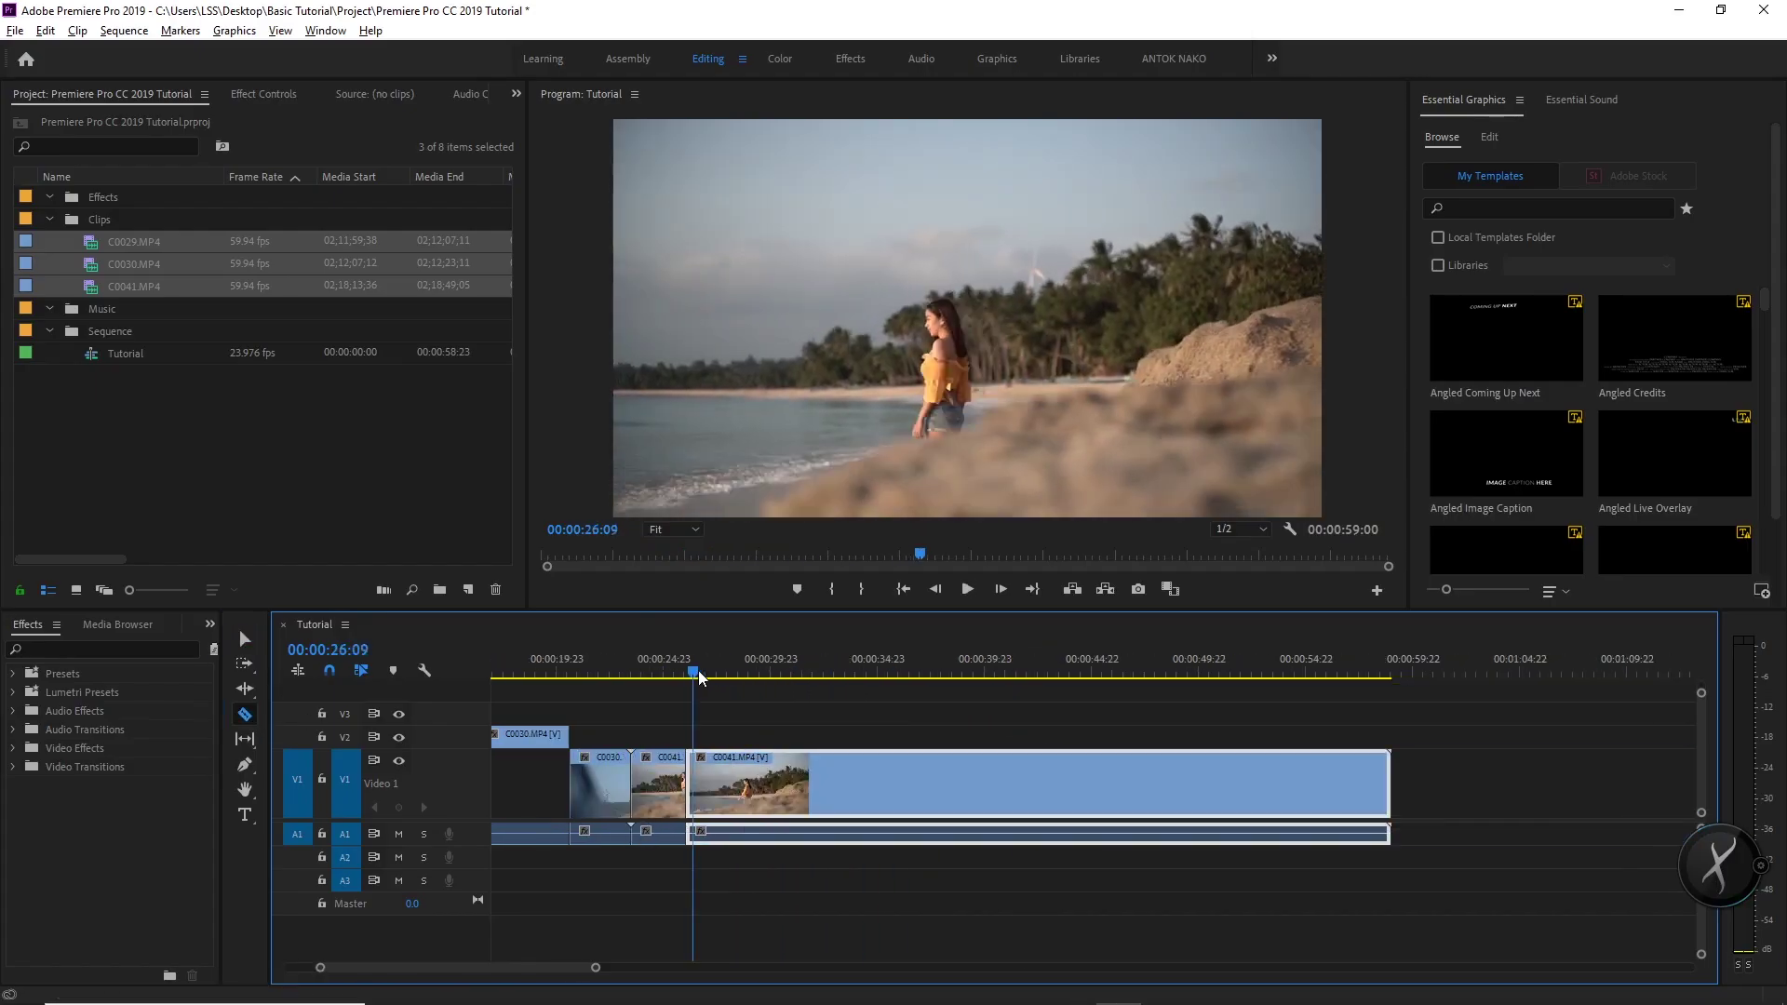
{"action": "left_click_drag", "start_coordinate": [701, 677], "coordinate": [1044, 817]}
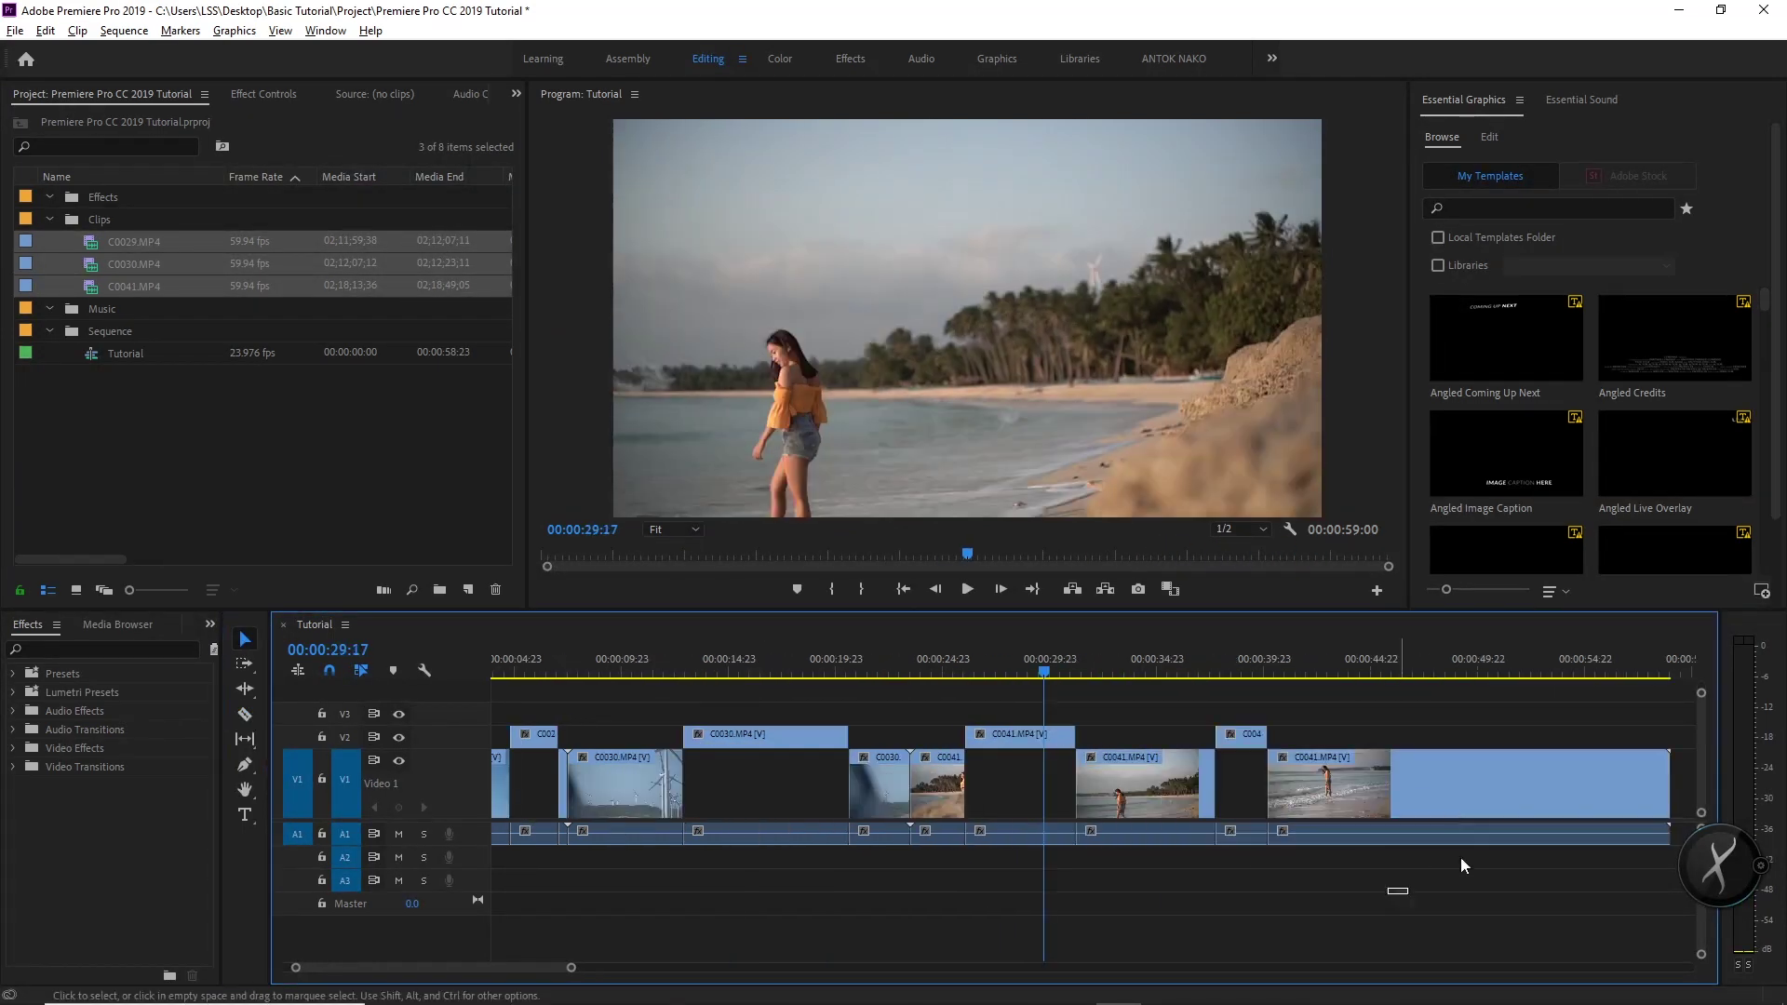
{"action": "left_click", "coordinate": [1378, 834]}
{"action": "left_click", "coordinate": [1174, 808], "text": "shift"}
{"action": "left_click_drag", "start_coordinate": [1003, 806], "coordinate": [857, 791]}
{"action": "key", "text": "Delete"}
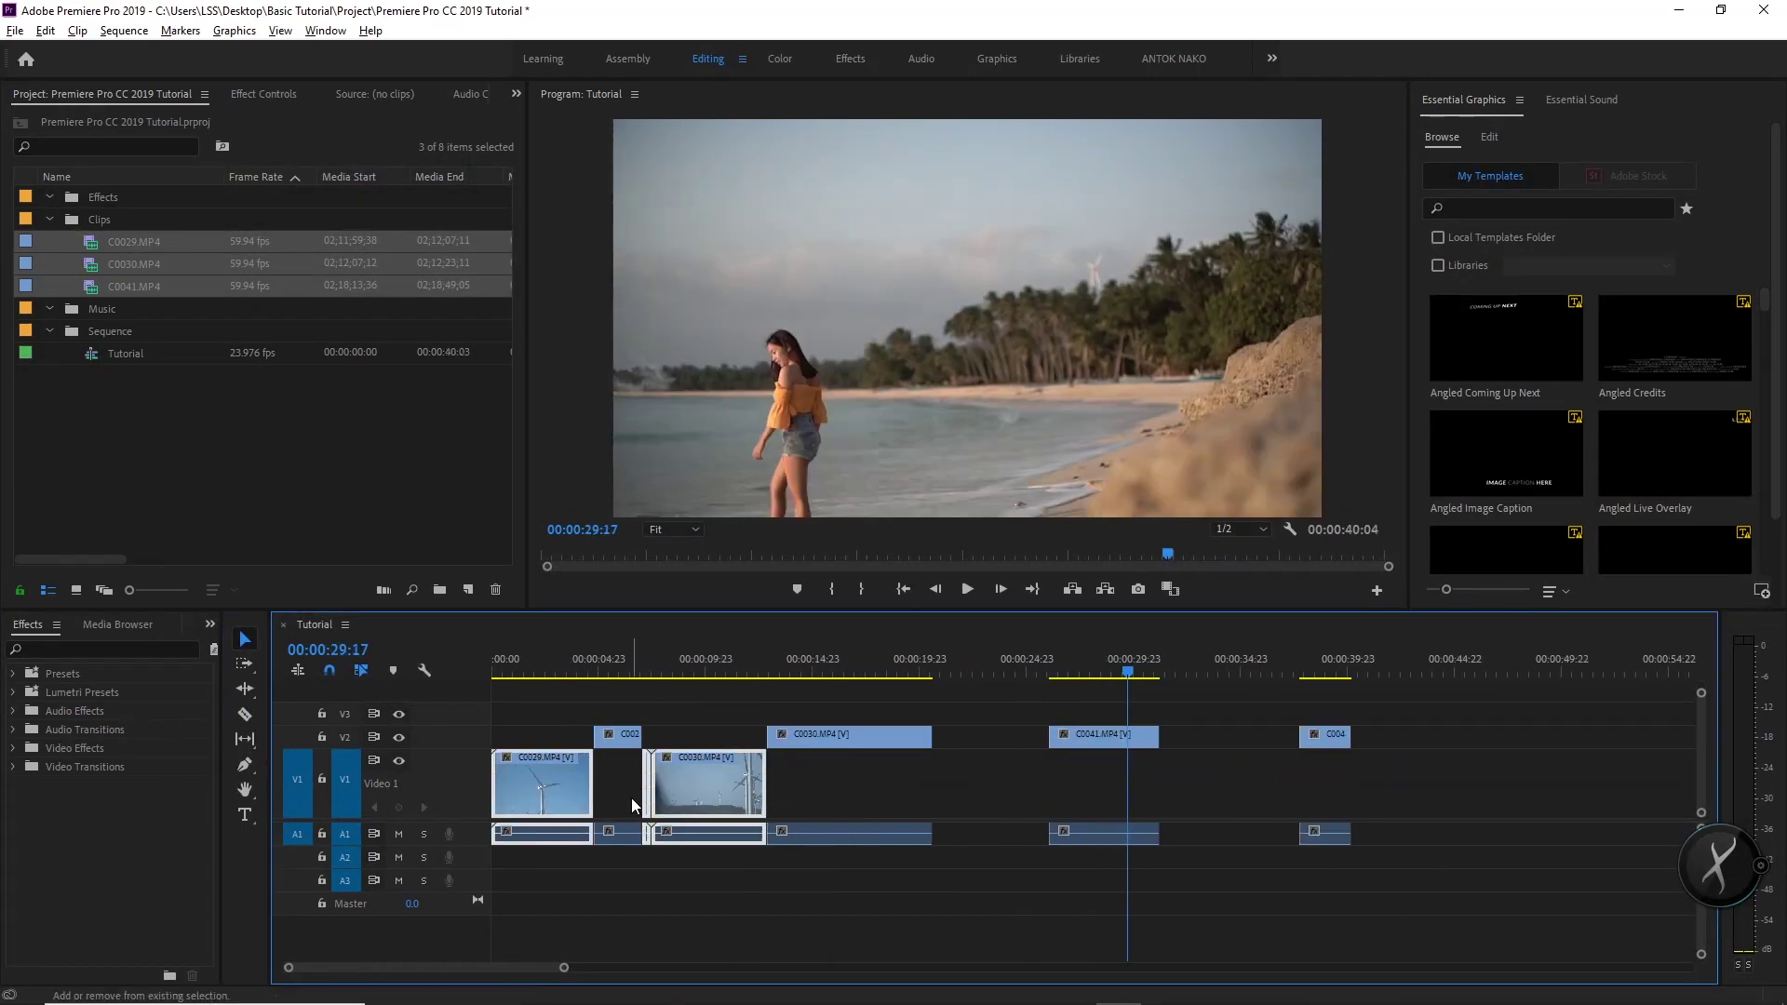
{"action": "key", "text": "shift+Delete"}
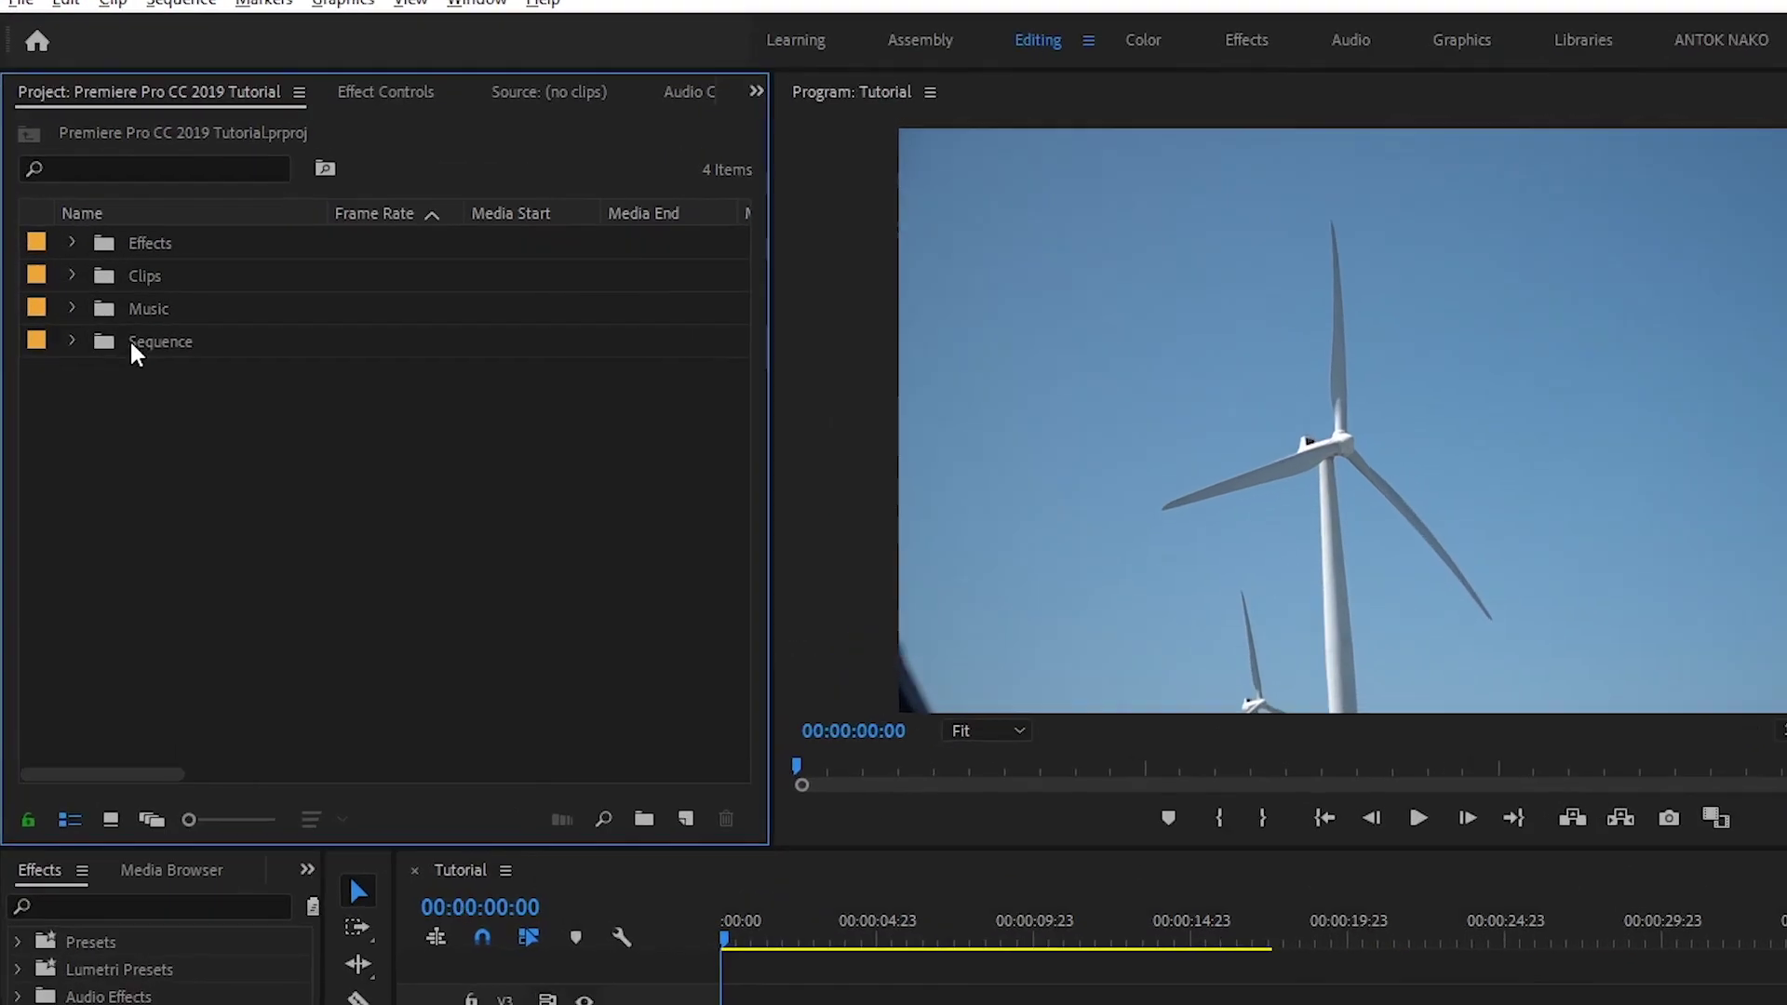
Start an import into the Music bin and browse to Desktop > Basic Tutorial > Music
{"action": "left_click", "coordinate": [72, 243]}
{"action": "right_click", "coordinate": [122, 349]}
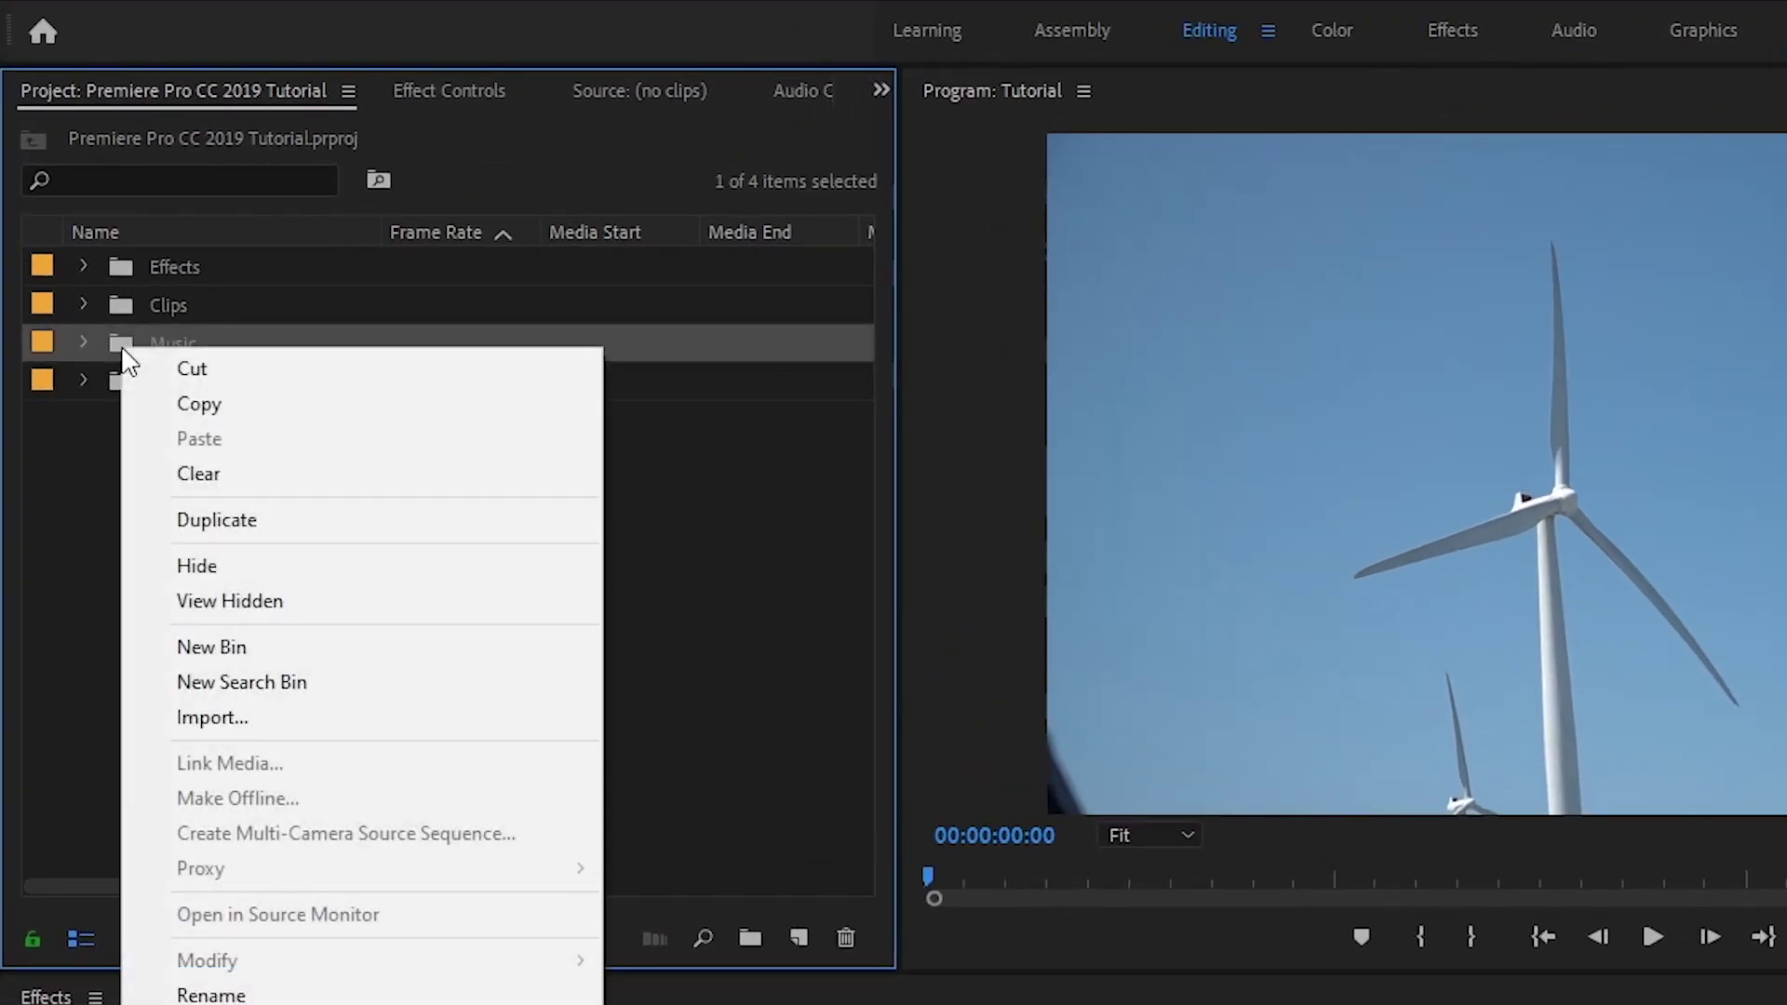
{"action": "left_click", "coordinate": [269, 715]}
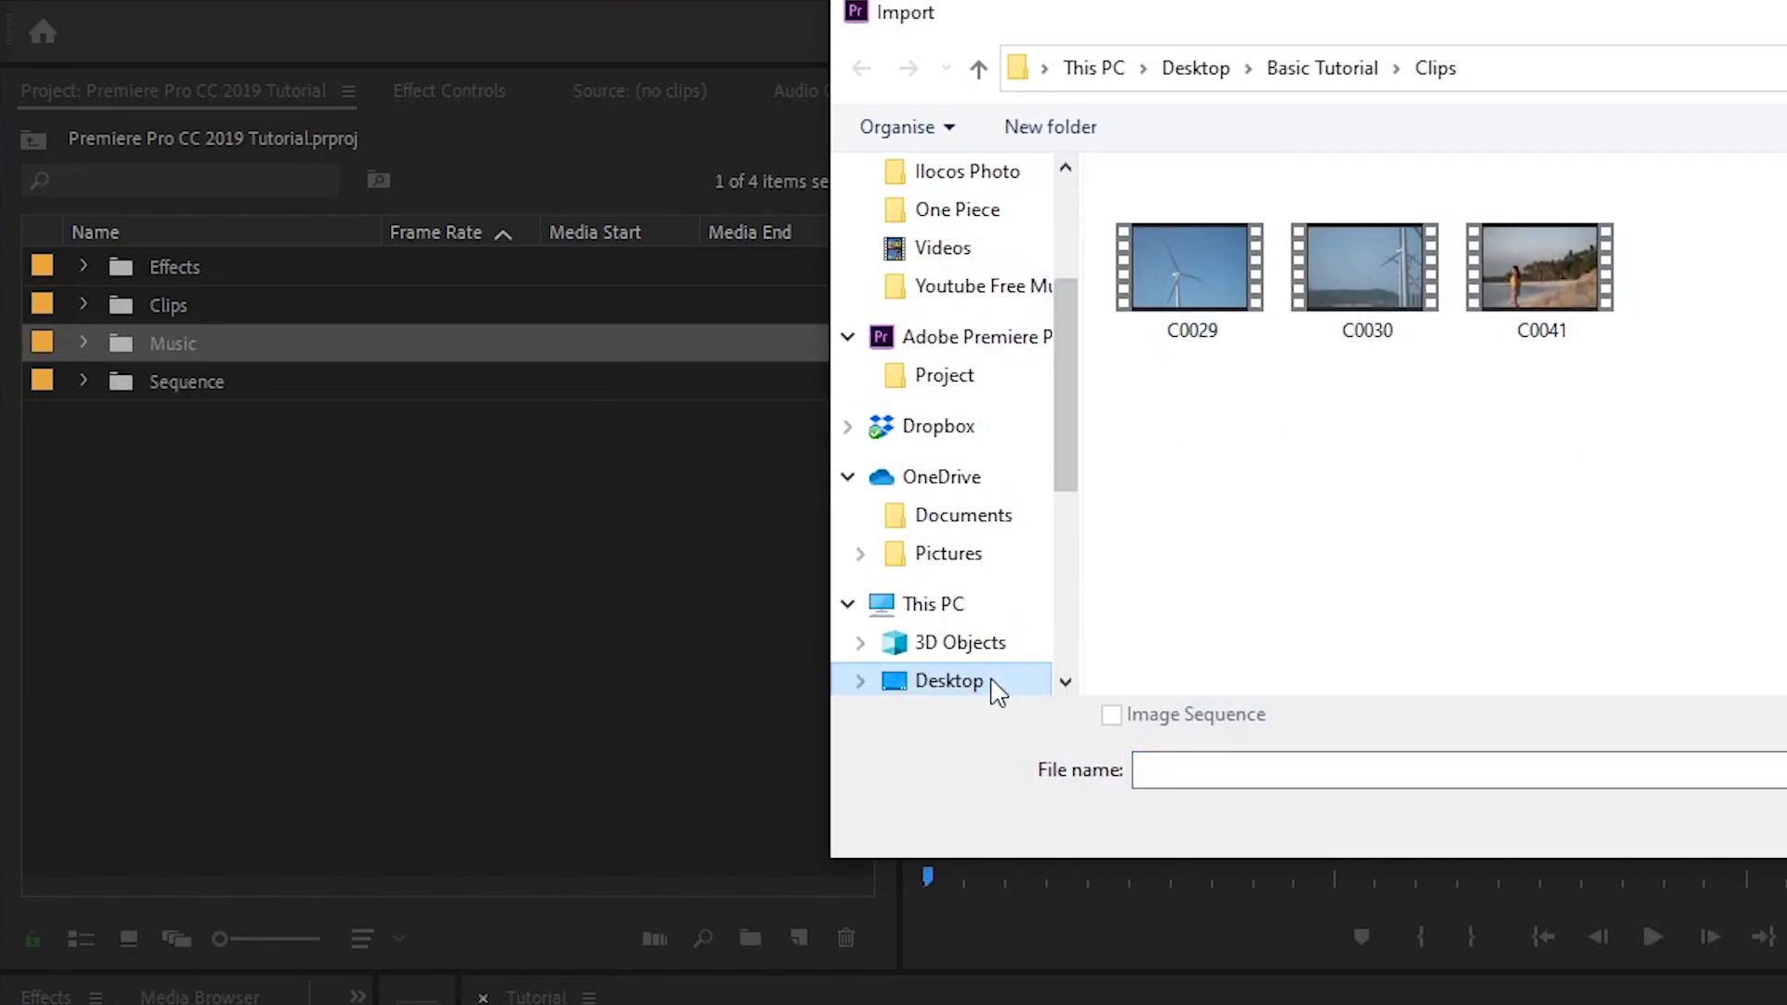
{"action": "left_click", "coordinate": [949, 680]}
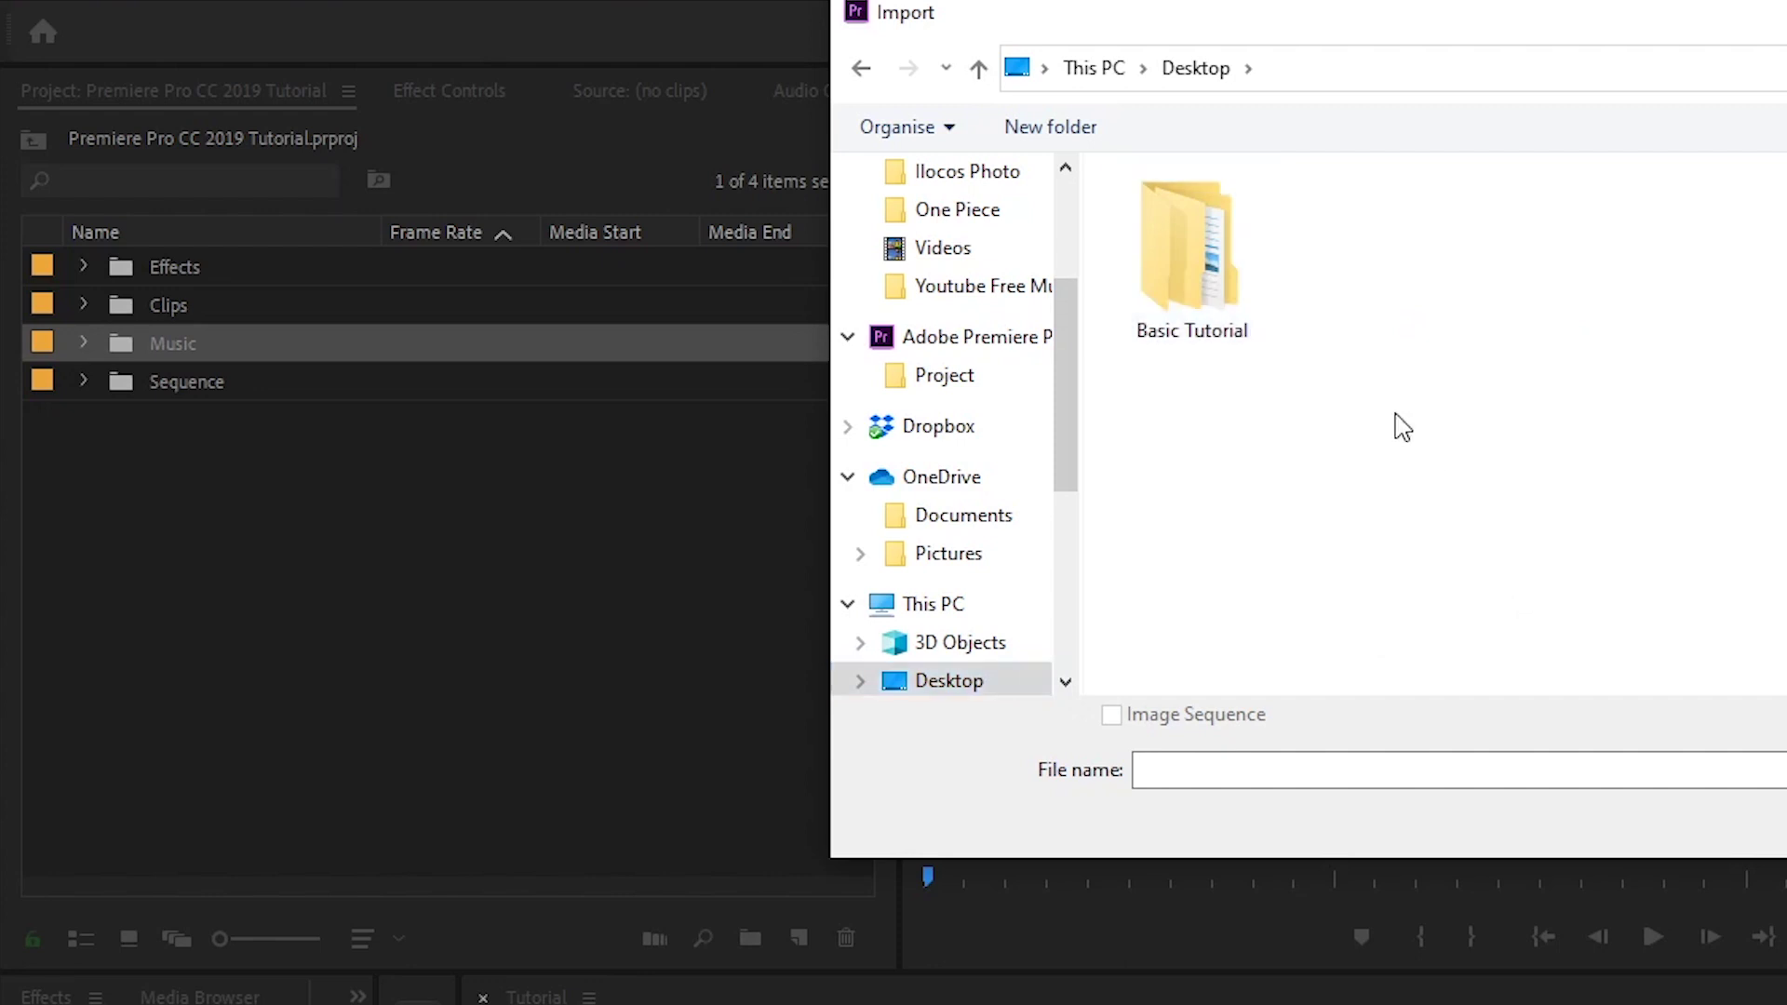
{"action": "double_click", "coordinate": [1269, 271]}
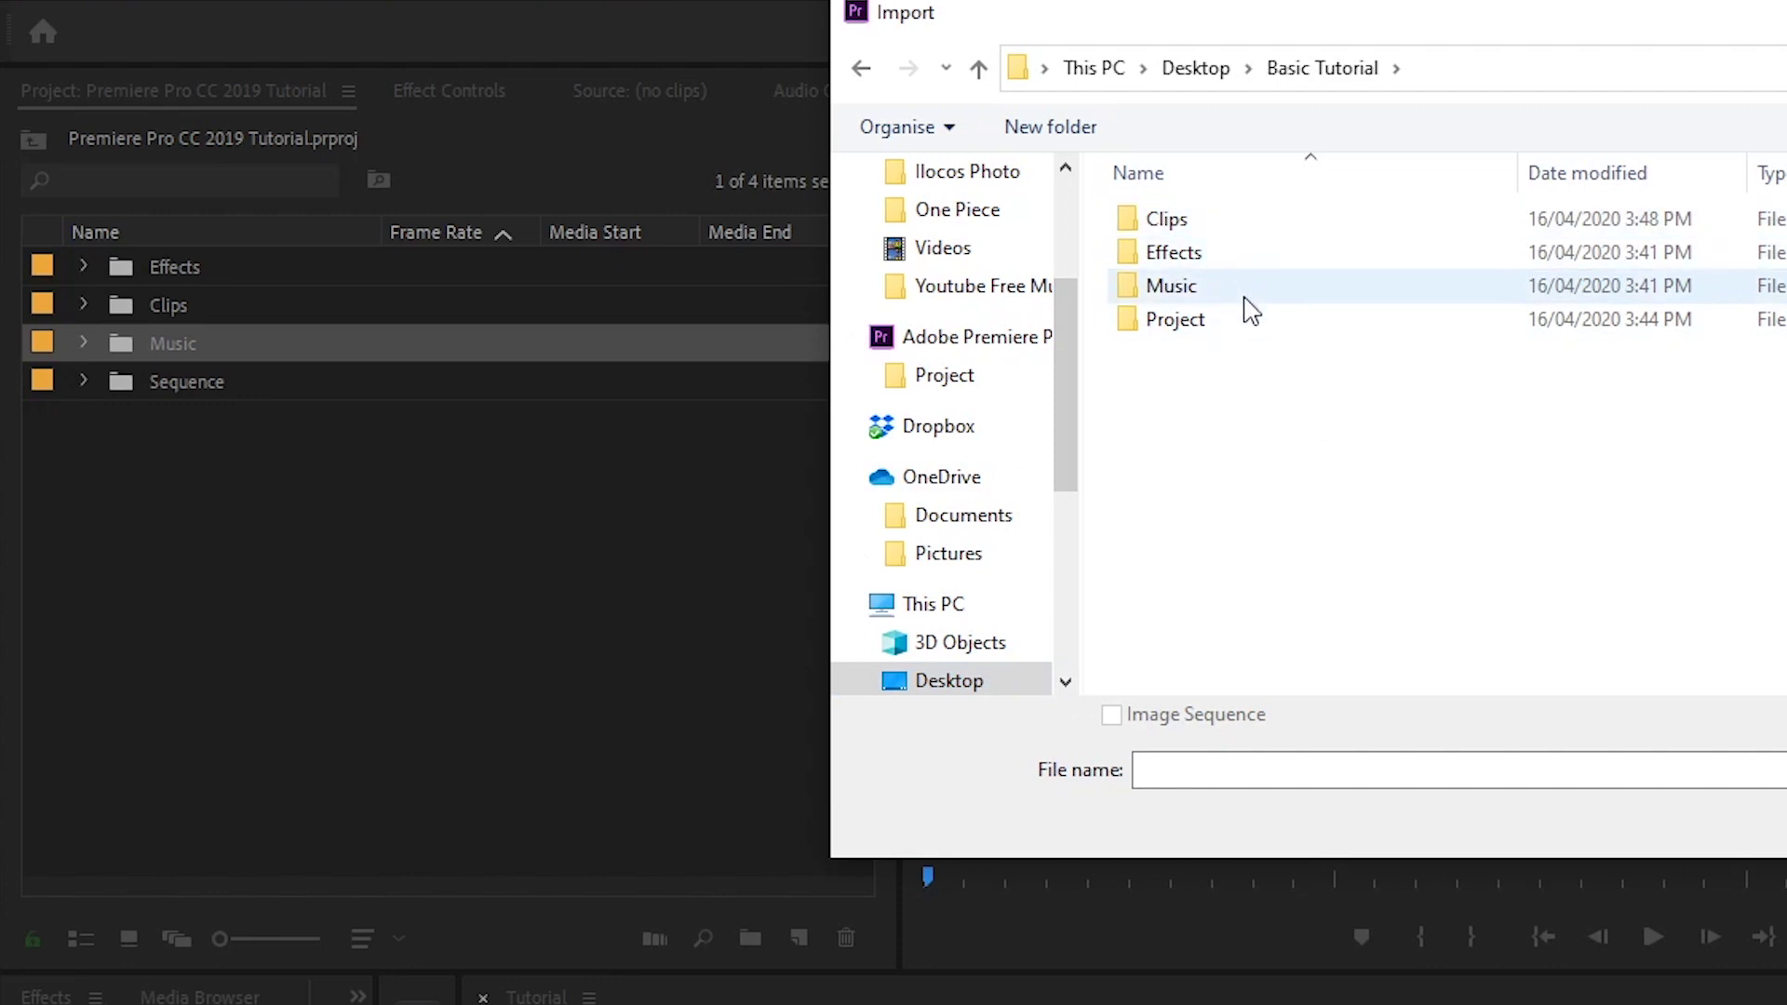
{"action": "double_click", "coordinate": [1245, 297]}
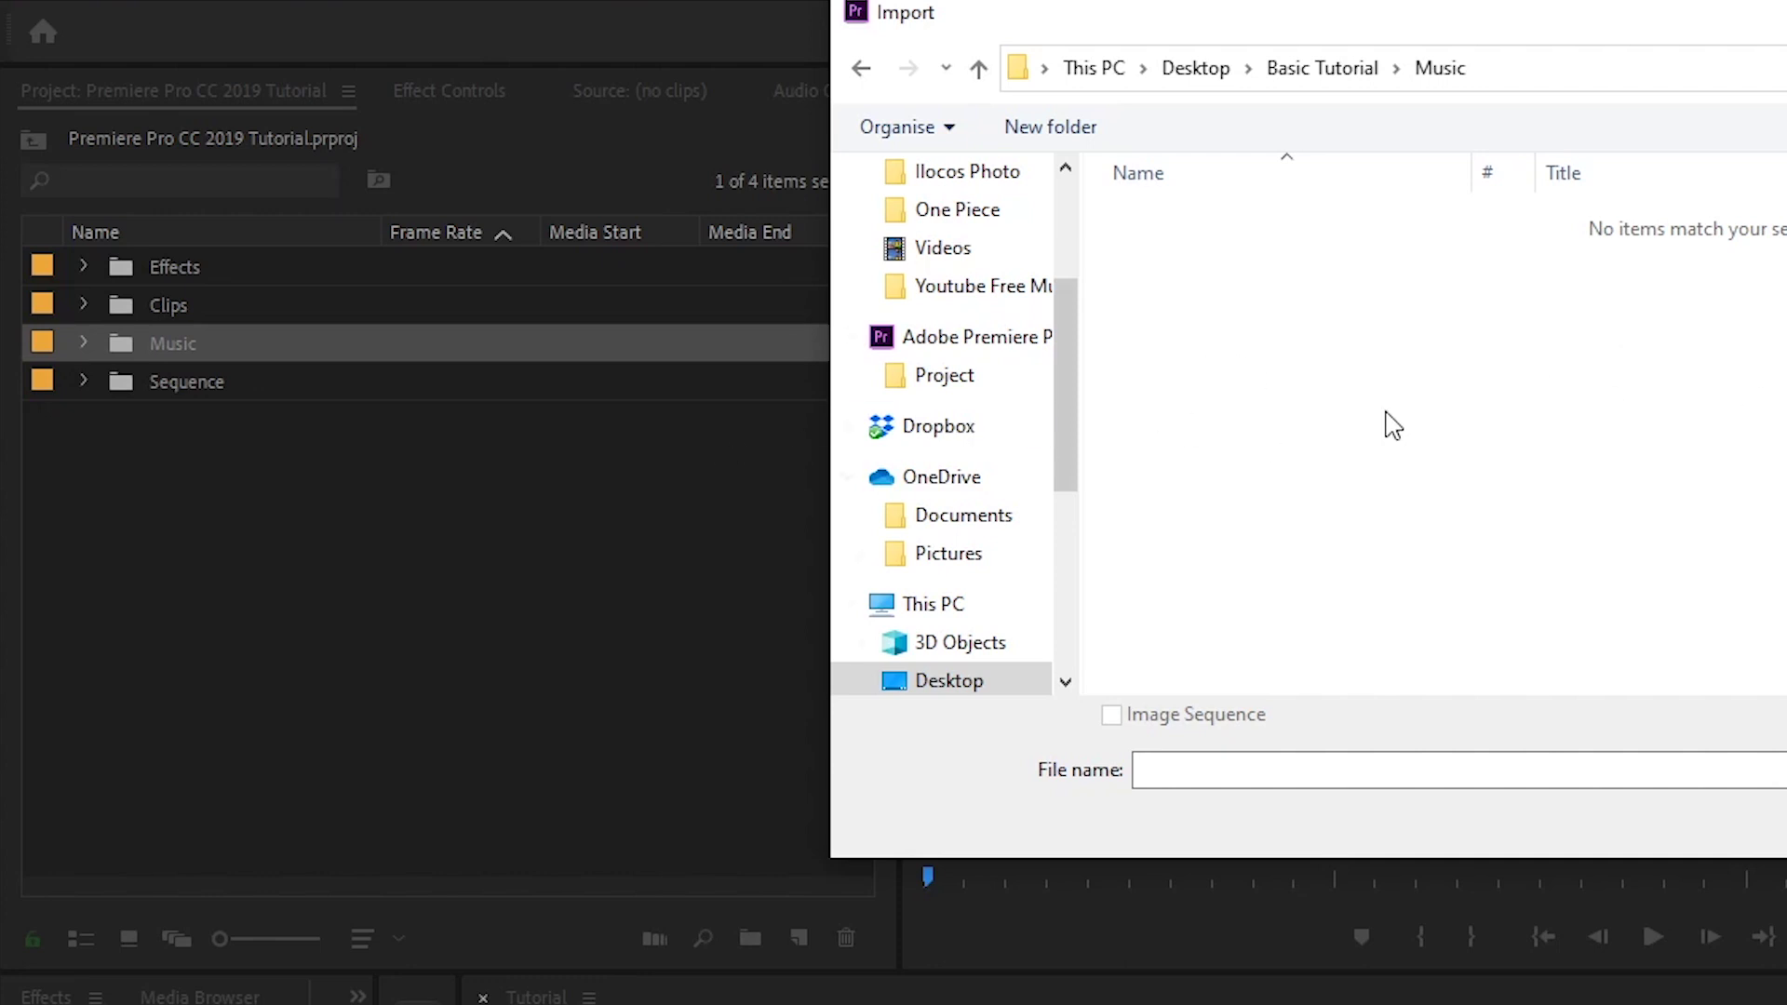
Return the Import dialog to the Basic Tutorial folder and switch to File Explorer
{"action": "left_click", "coordinate": [862, 69]}
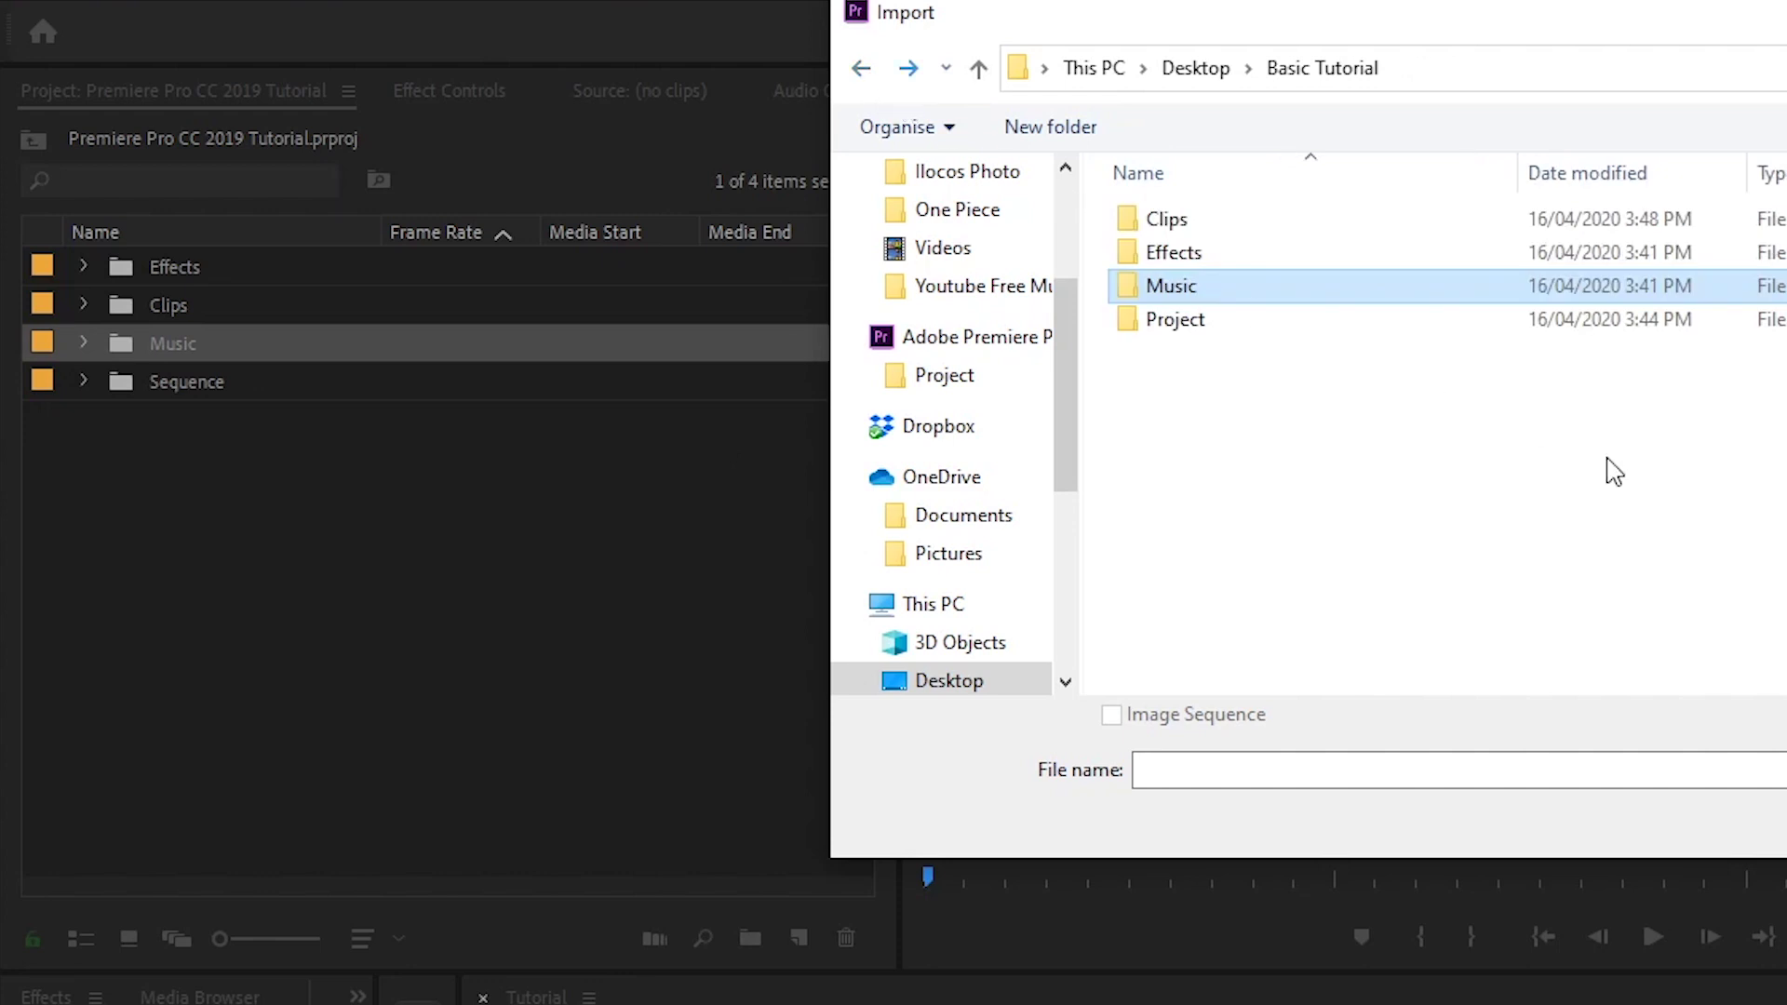
{"action": "left_click", "coordinate": [1631, 480]}
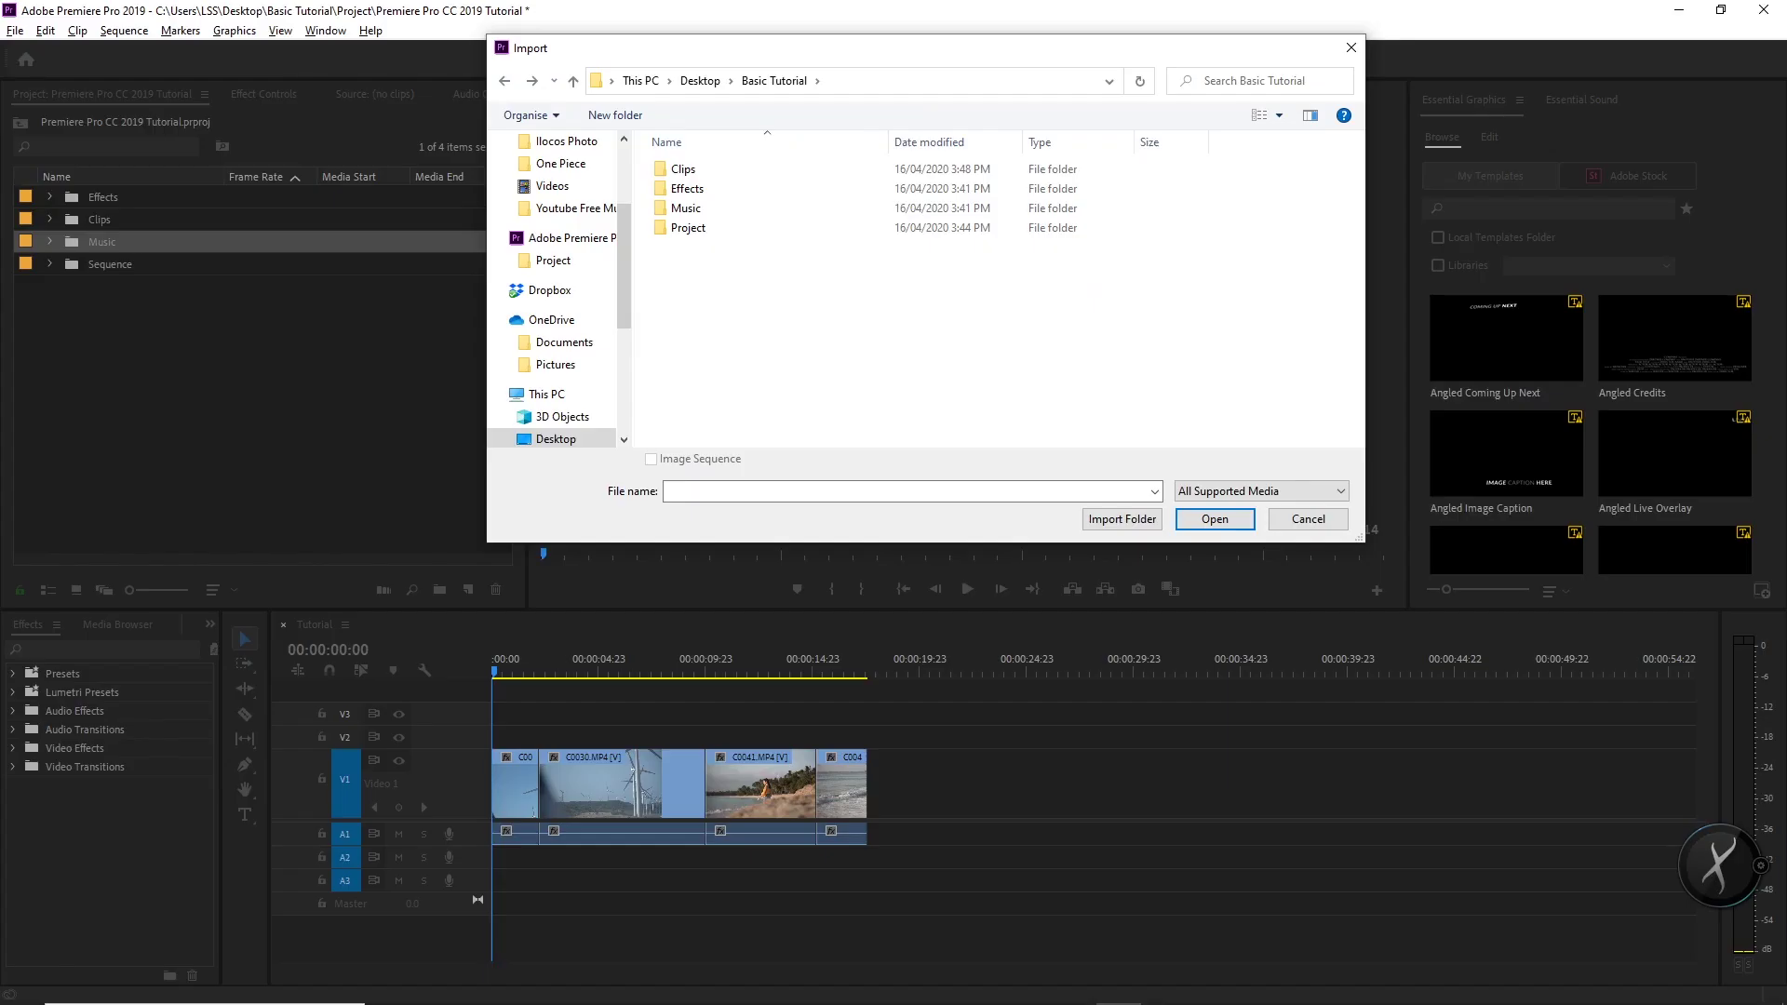
{"action": "left_click", "coordinate": [797, 992]}
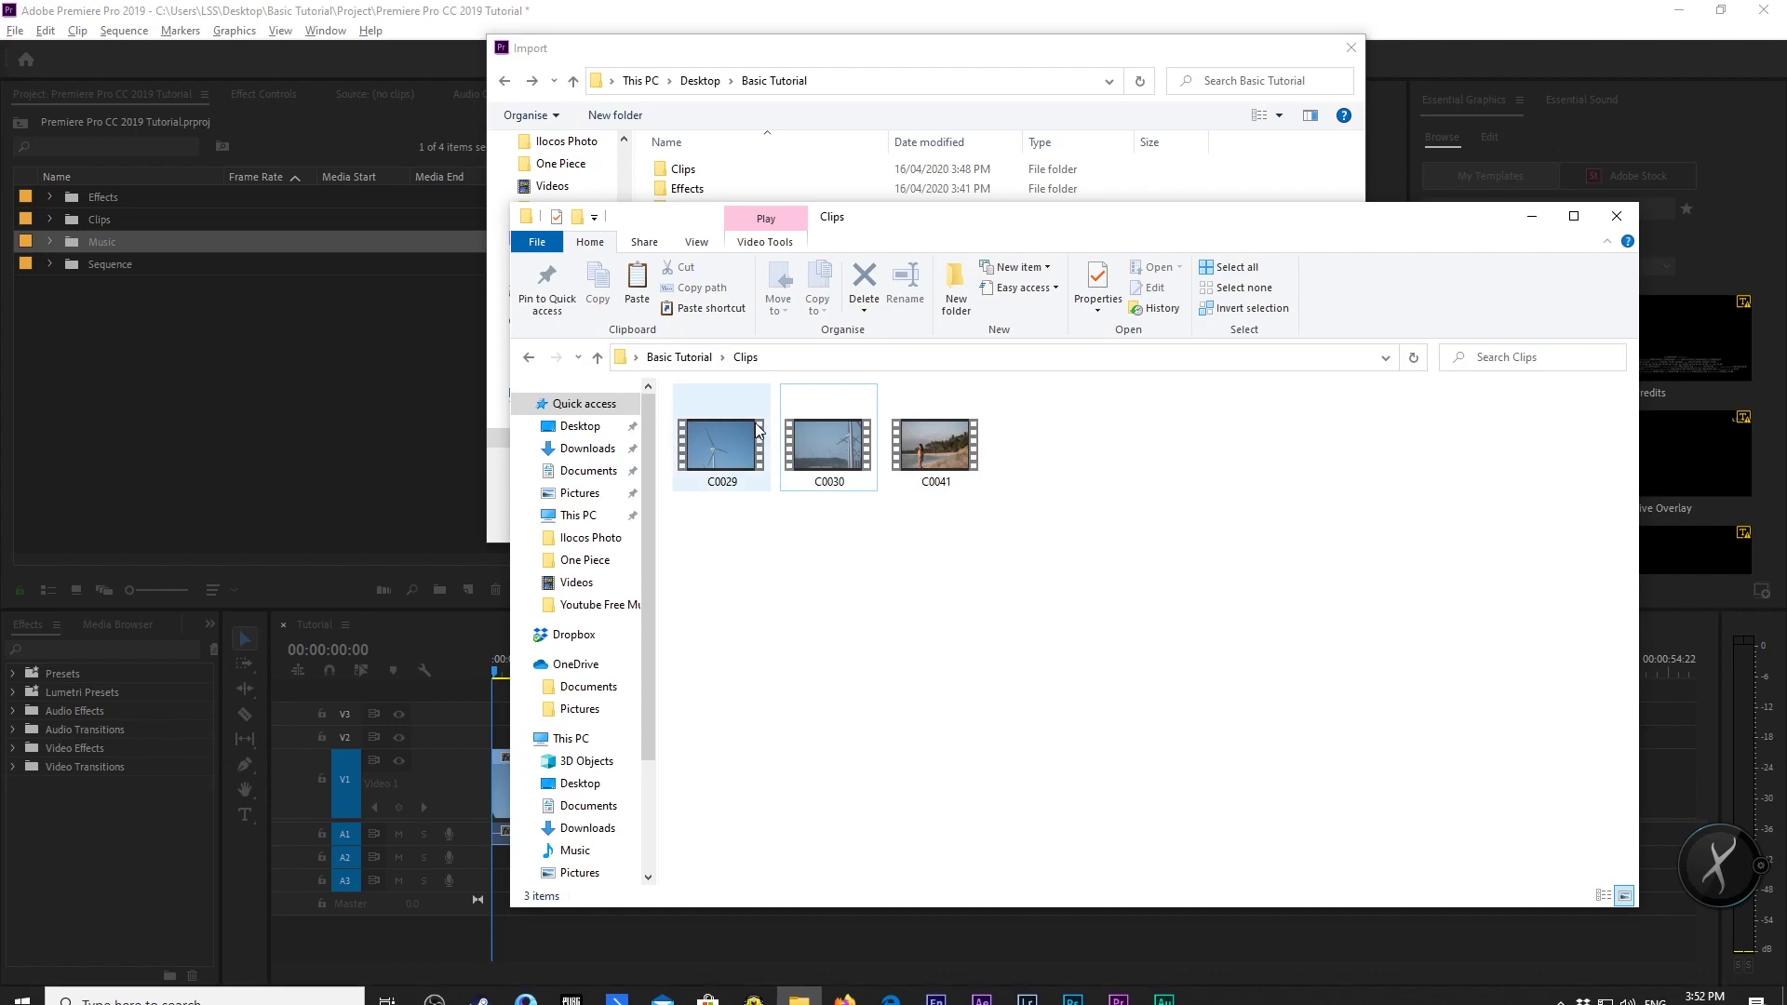
Check Basic Tutorial > Music in Explorer, then reopen Import for the Music bin
{"action": "left_click", "coordinate": [597, 358]}
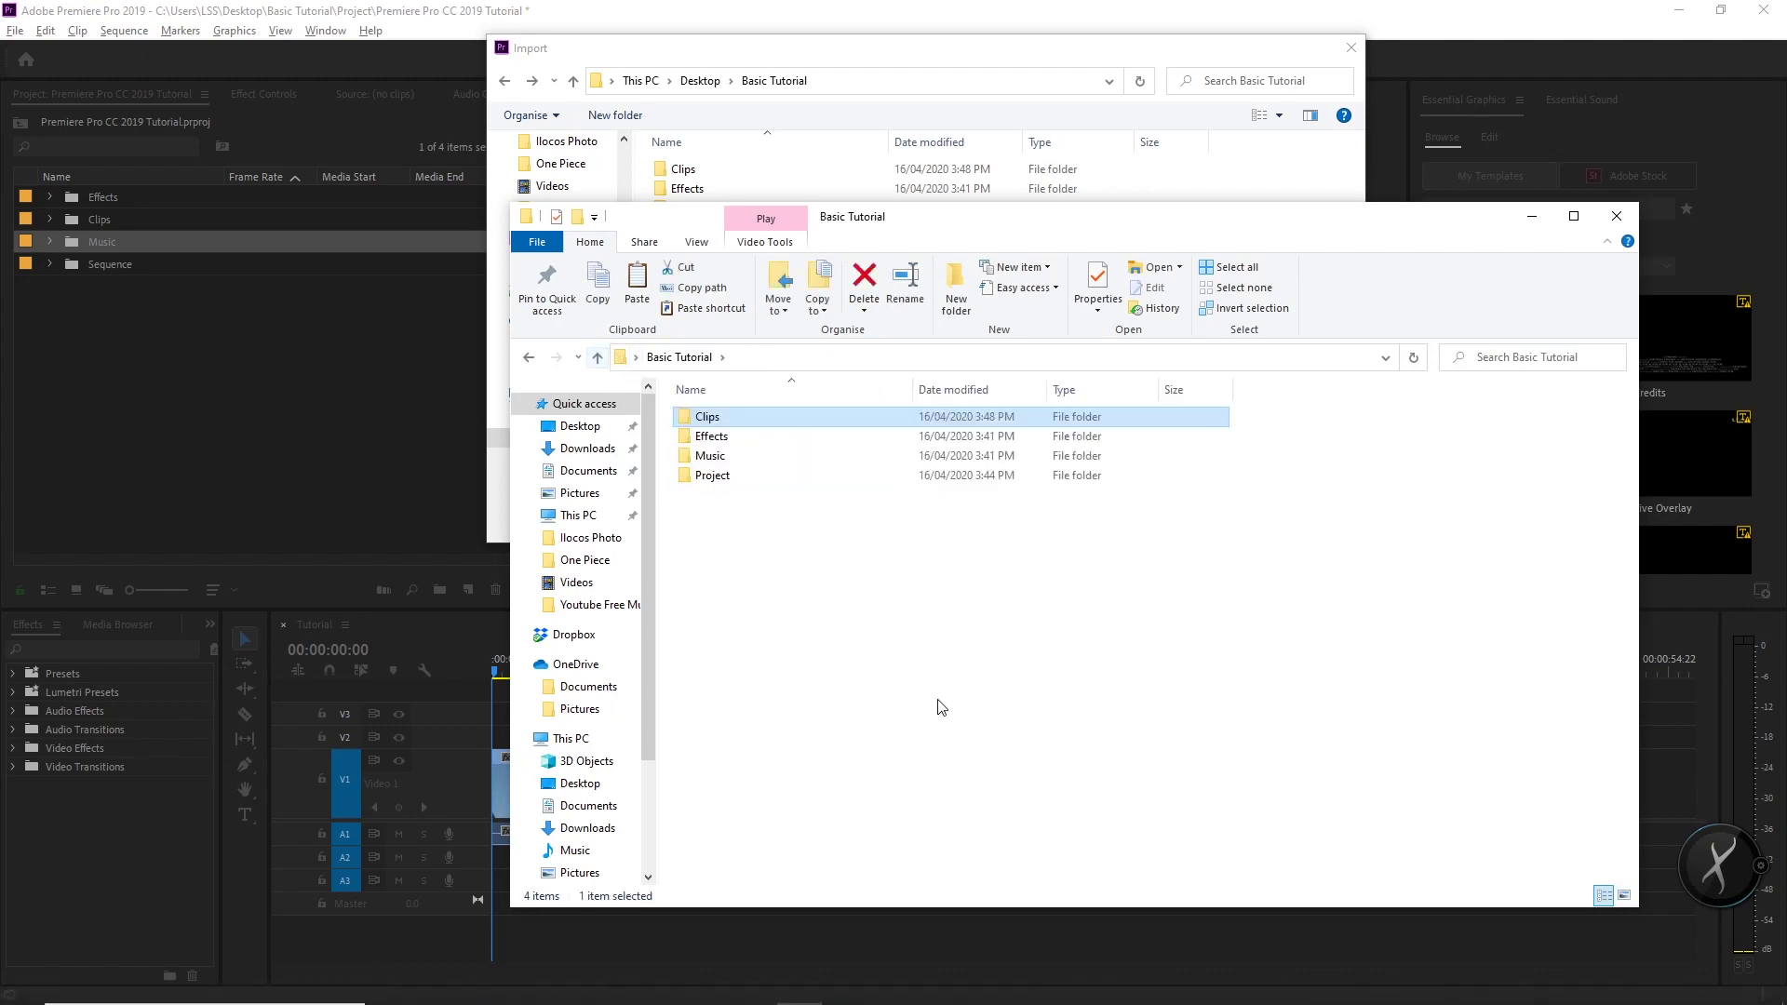
{"action": "double_click", "coordinate": [744, 458]}
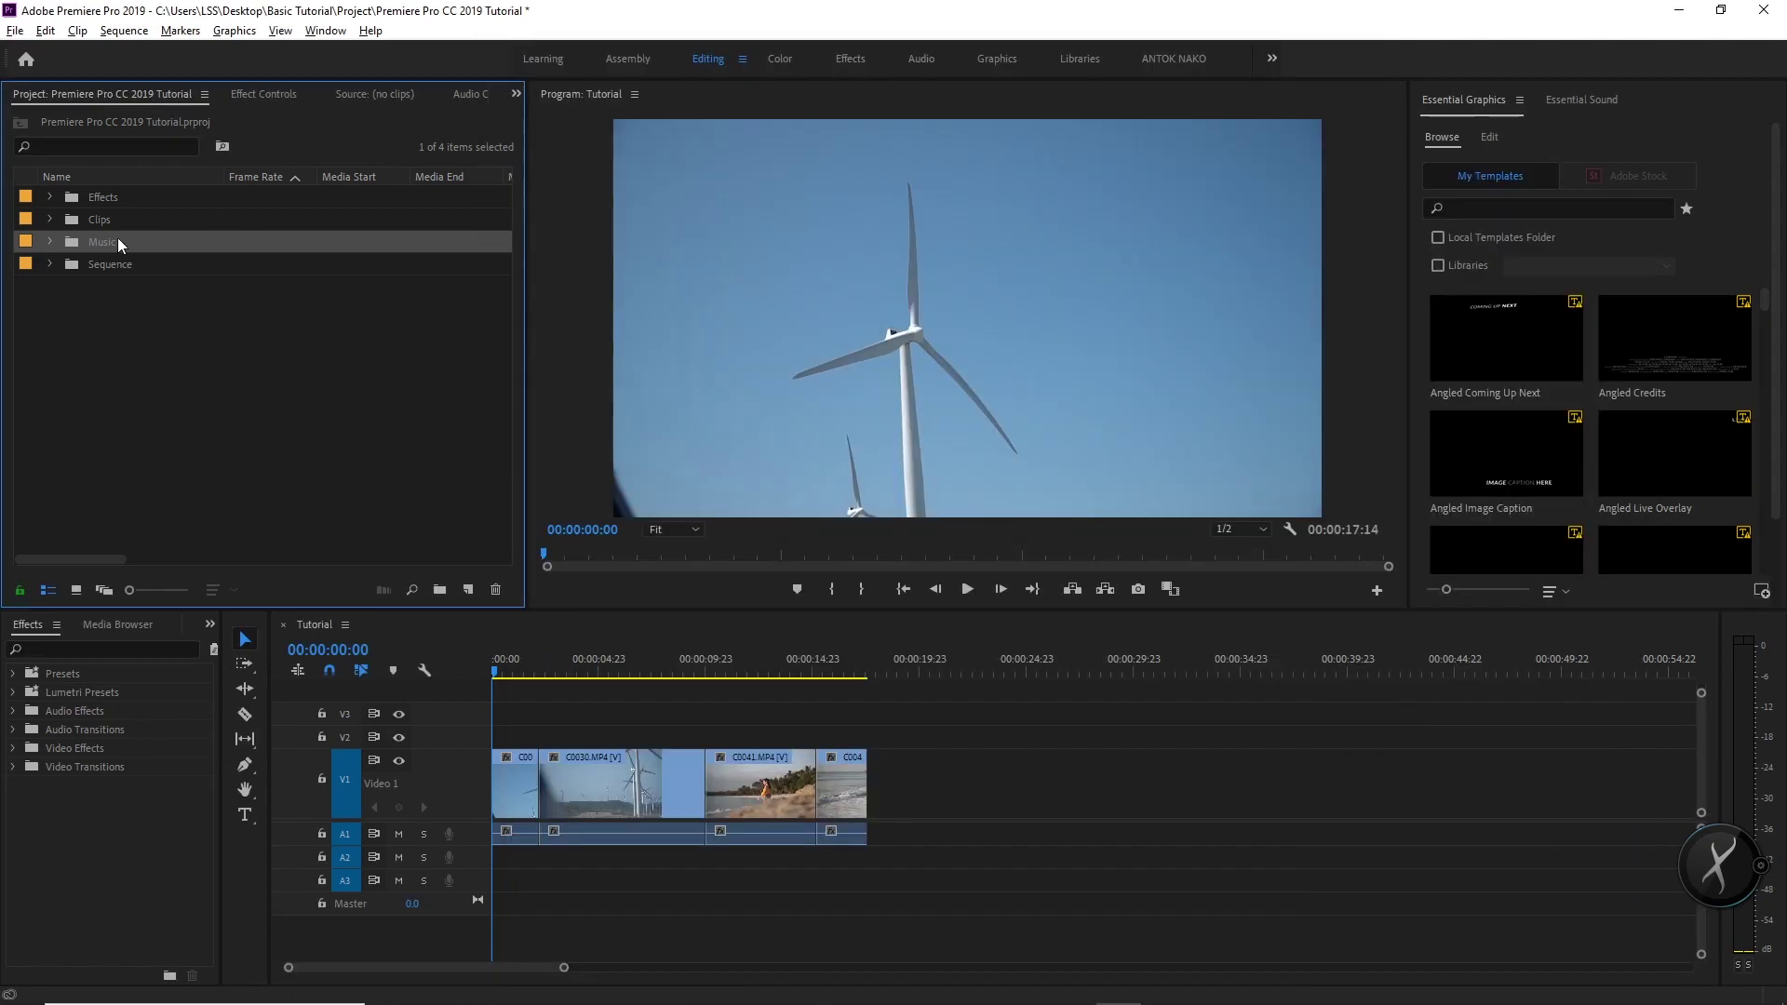
{"action": "right_click", "coordinate": [120, 242]}
{"action": "left_click", "coordinate": [344, 453]}
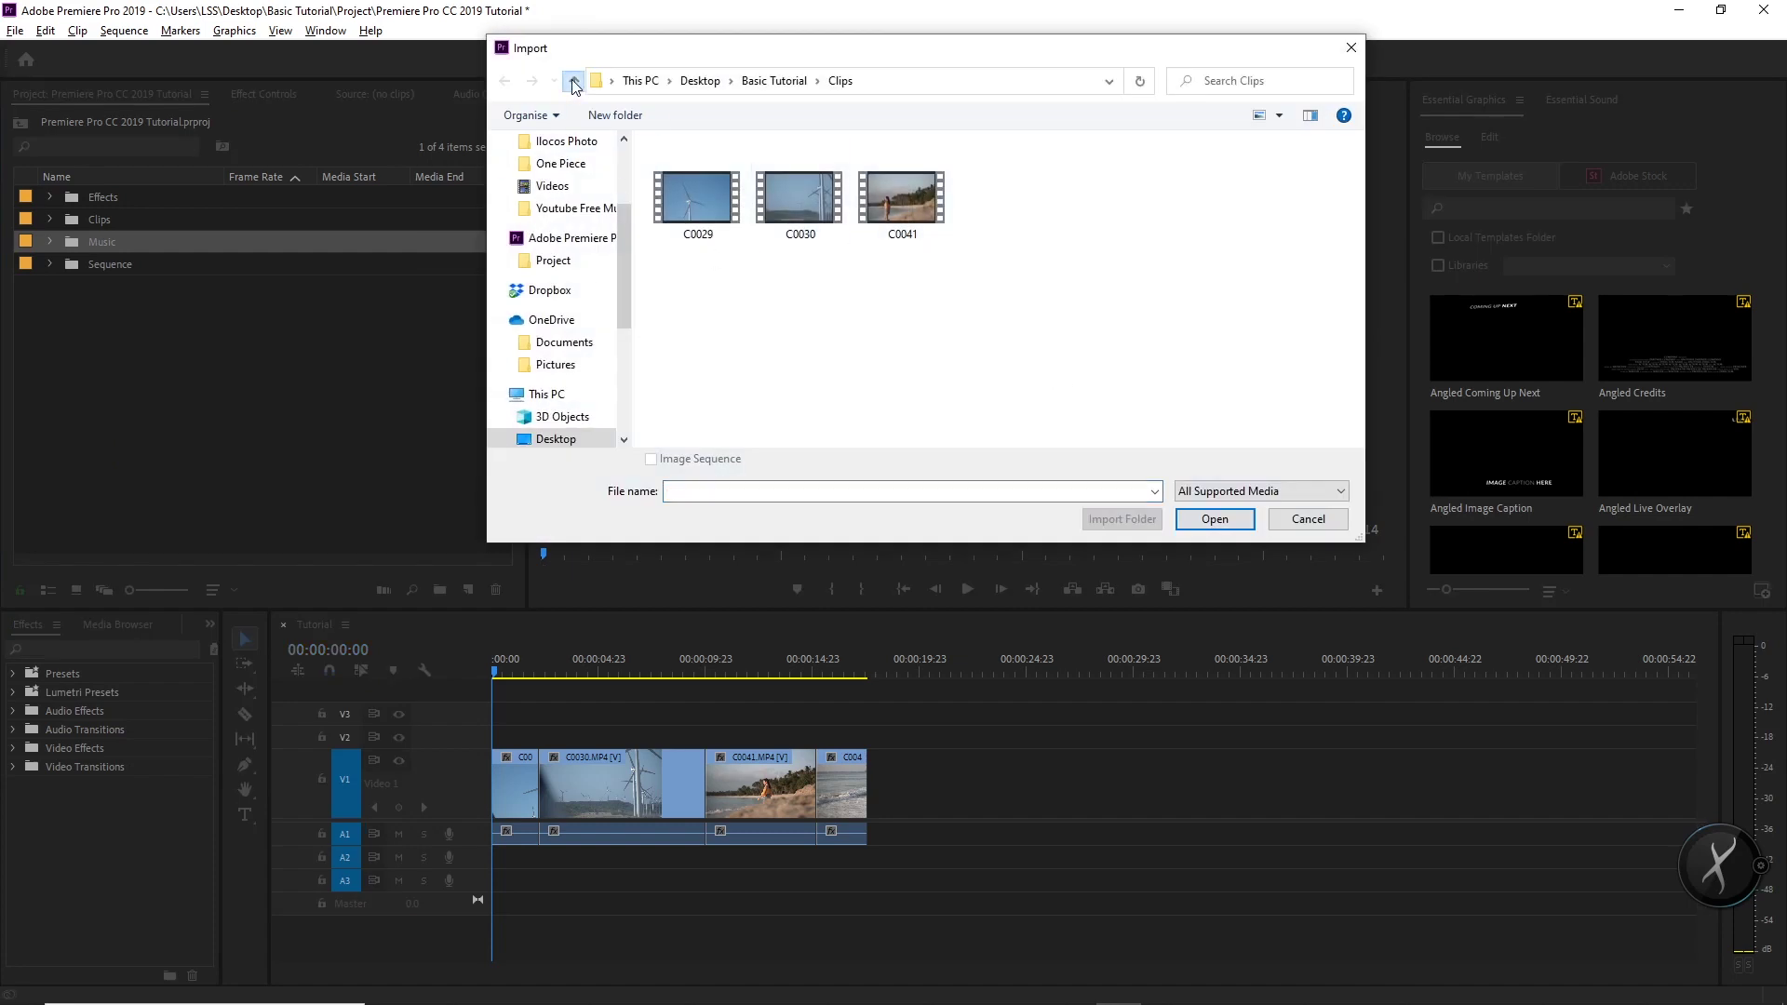
Import Shoulder_Closures from Basic Tutorial > Music into the Music bin
{"action": "left_click", "coordinate": [573, 81]}
{"action": "left_click", "coordinate": [698, 209]}
{"action": "double_click", "coordinate": [727, 209]}
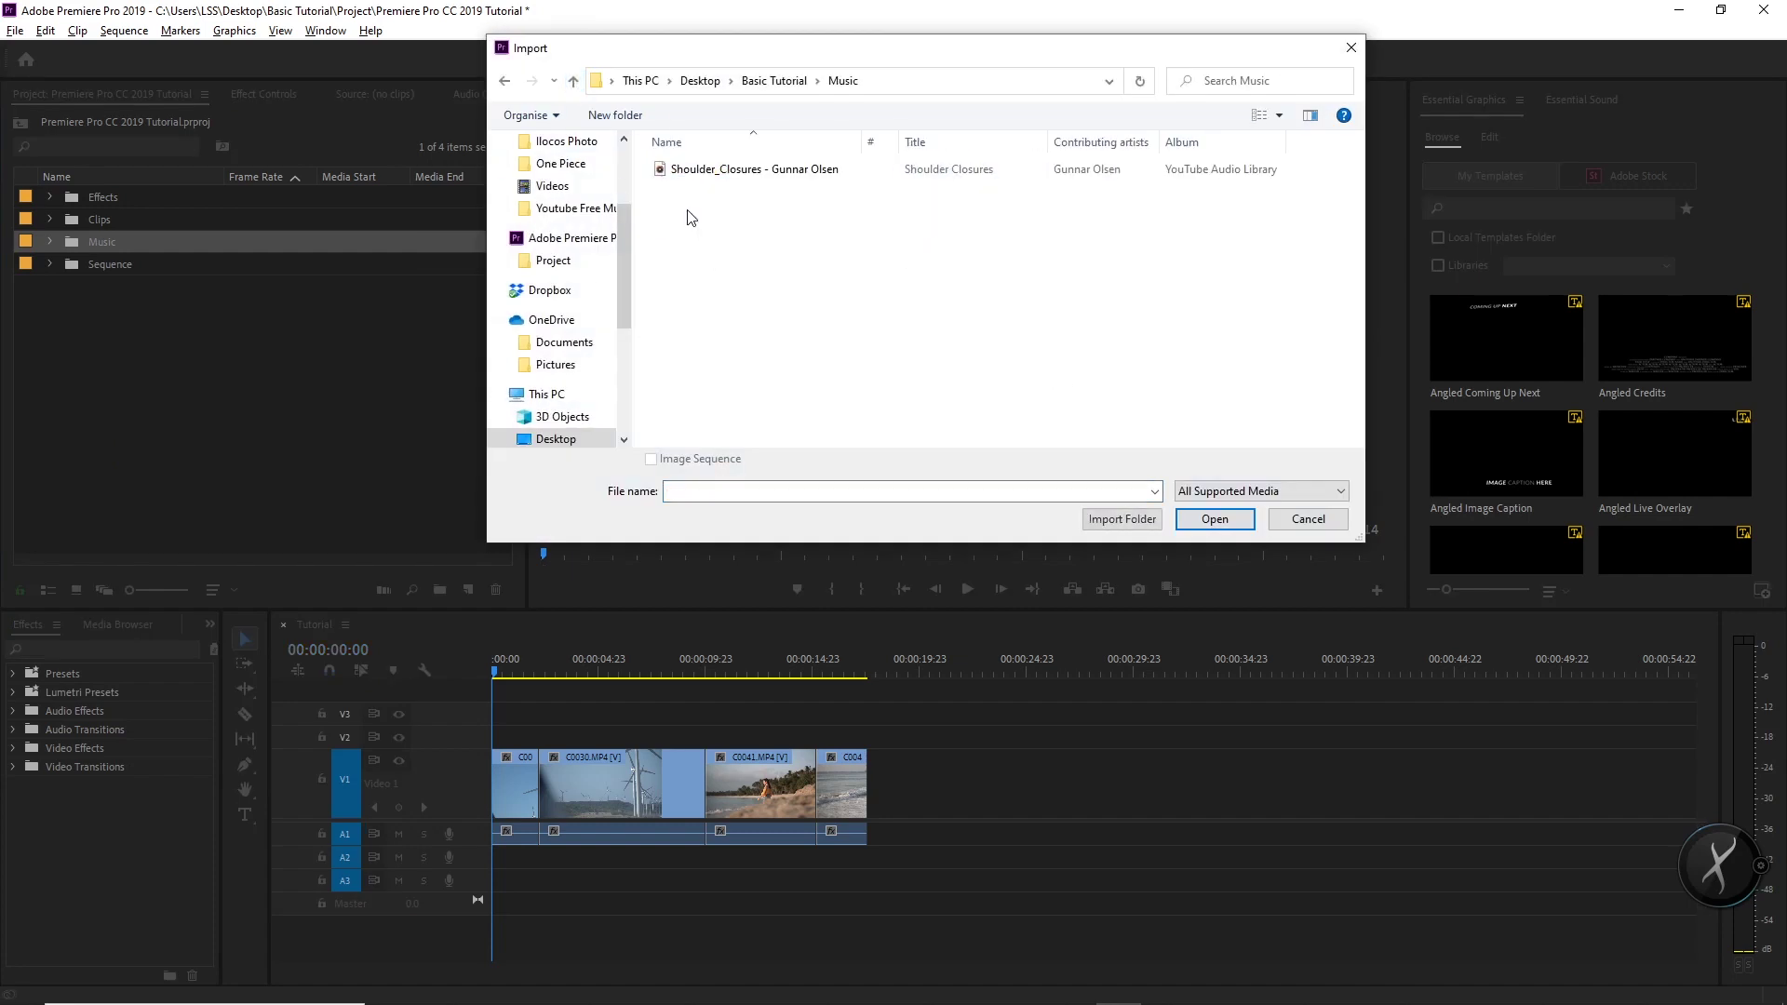
{"action": "left_click", "coordinate": [744, 170]}
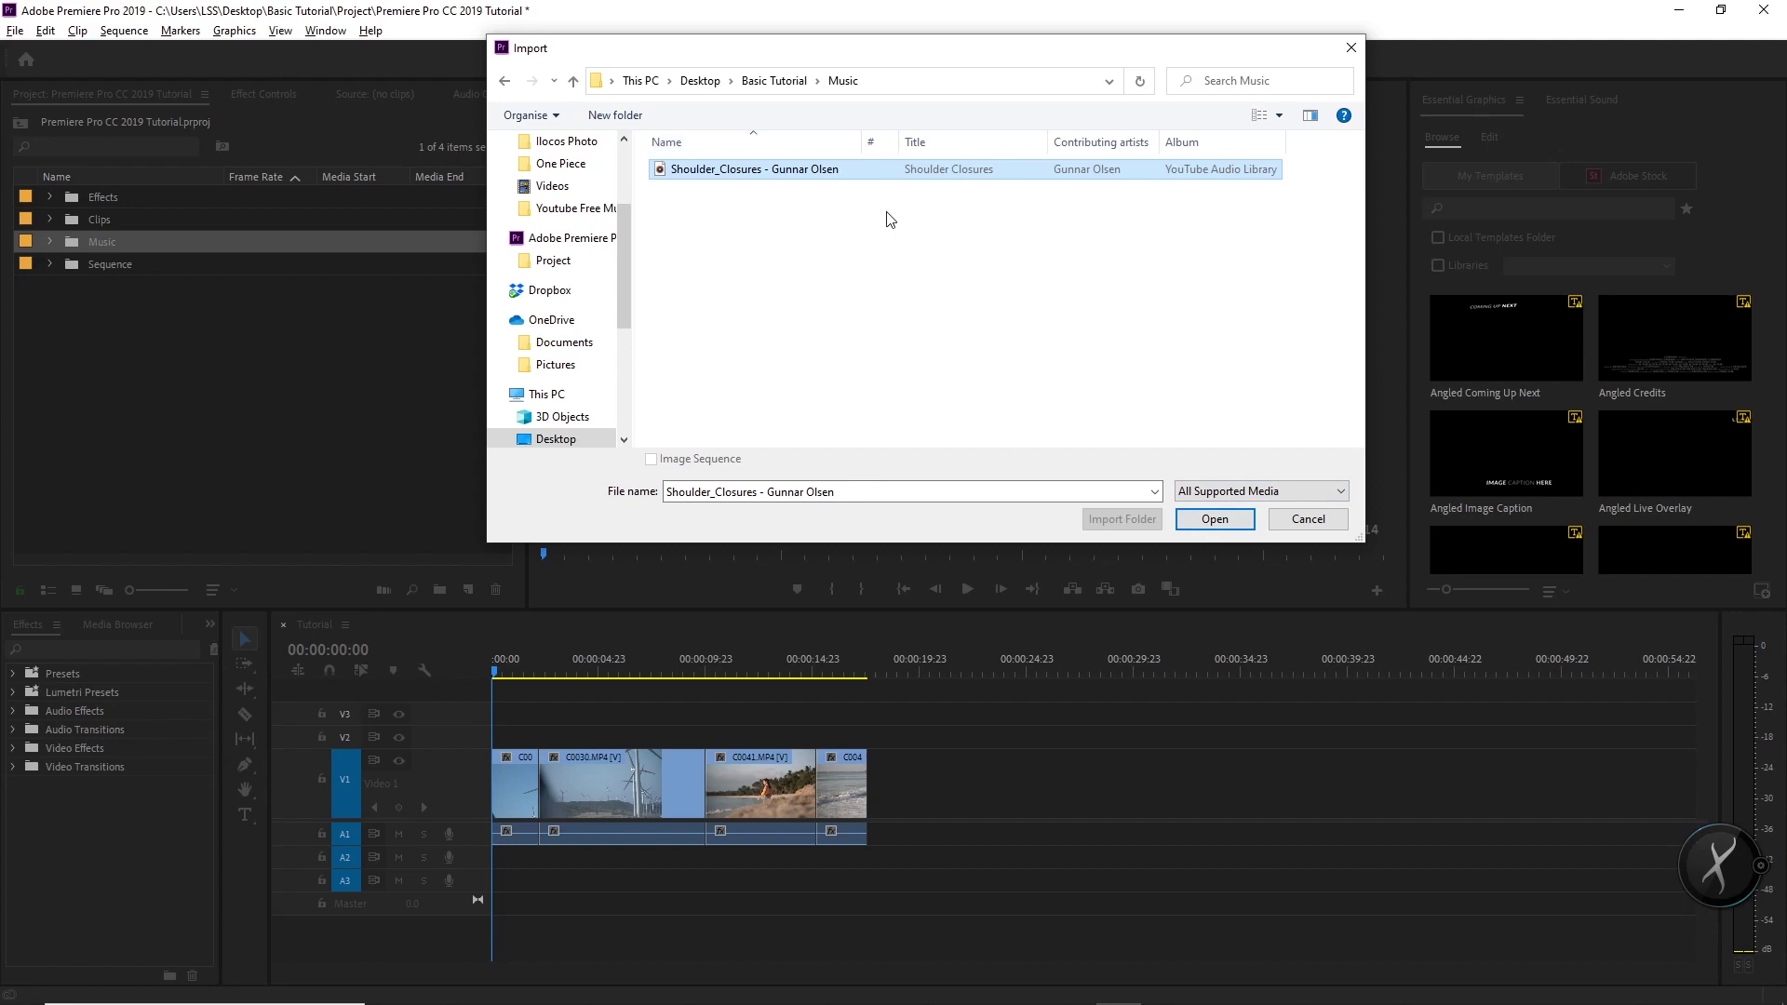
{"action": "left_click", "coordinate": [1214, 519]}
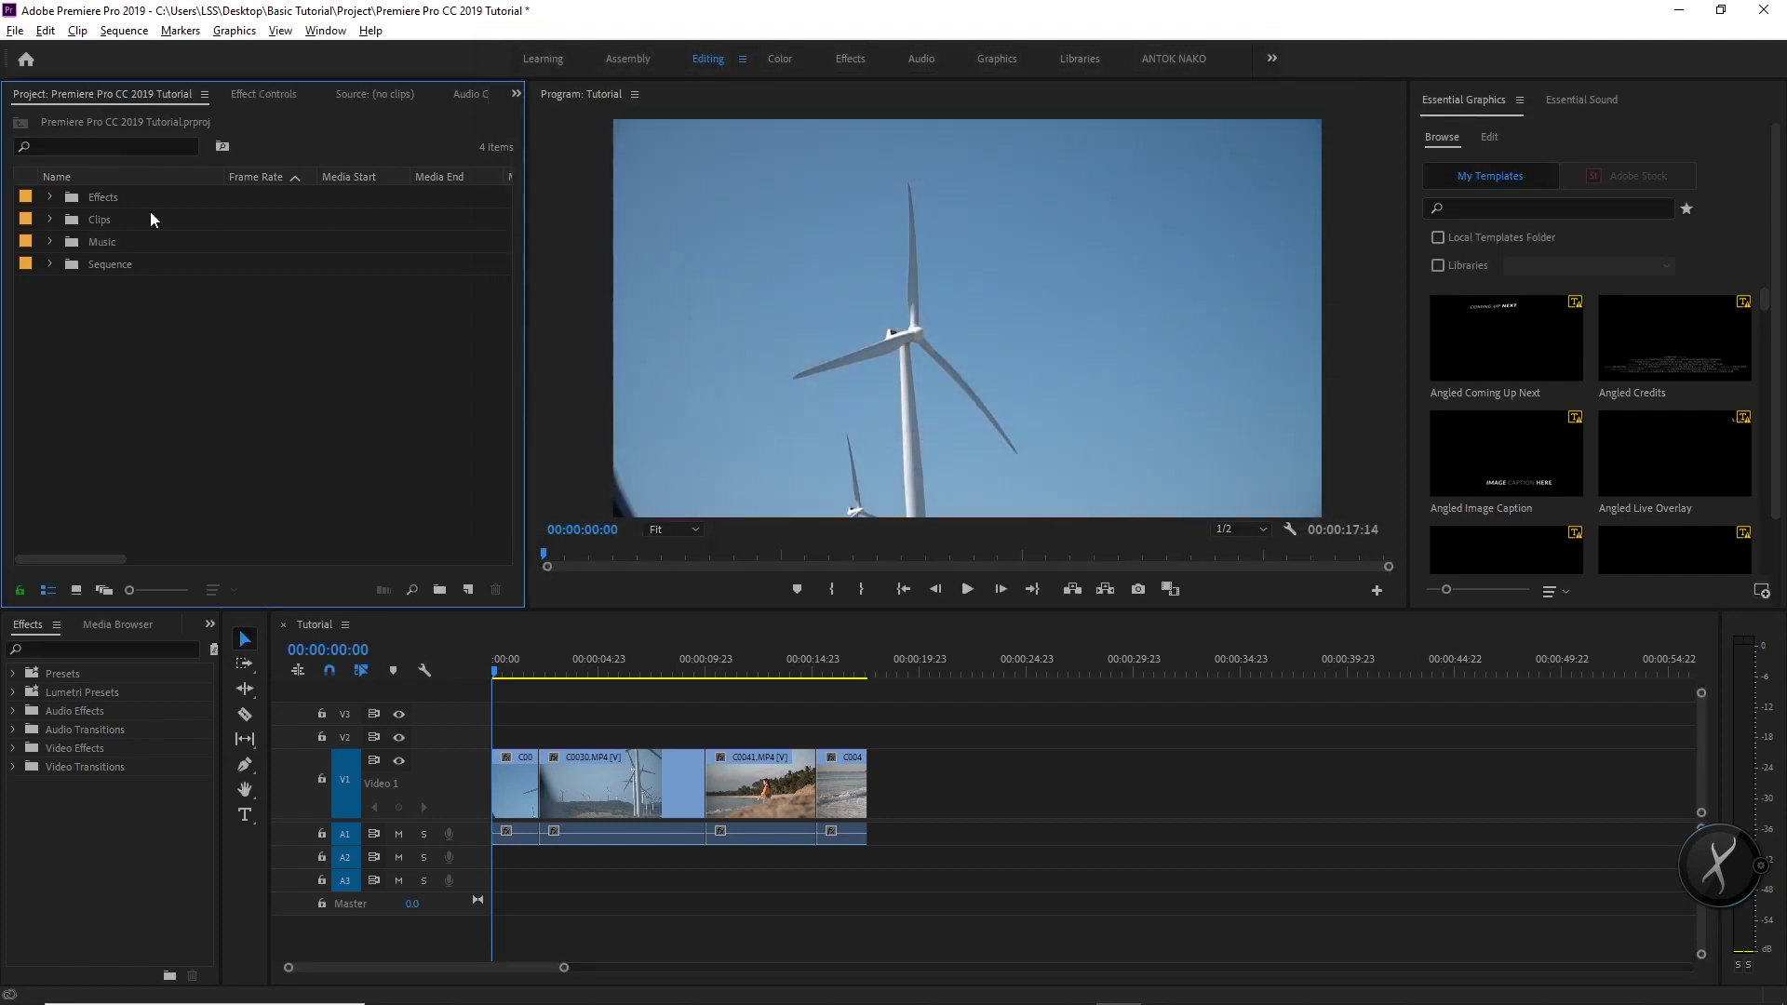
Lay the Shoulder_Closures song onto audio track A2 beneath the video clips
{"action": "left_click", "coordinate": [52, 244]}
{"action": "left_click", "coordinate": [136, 265]}
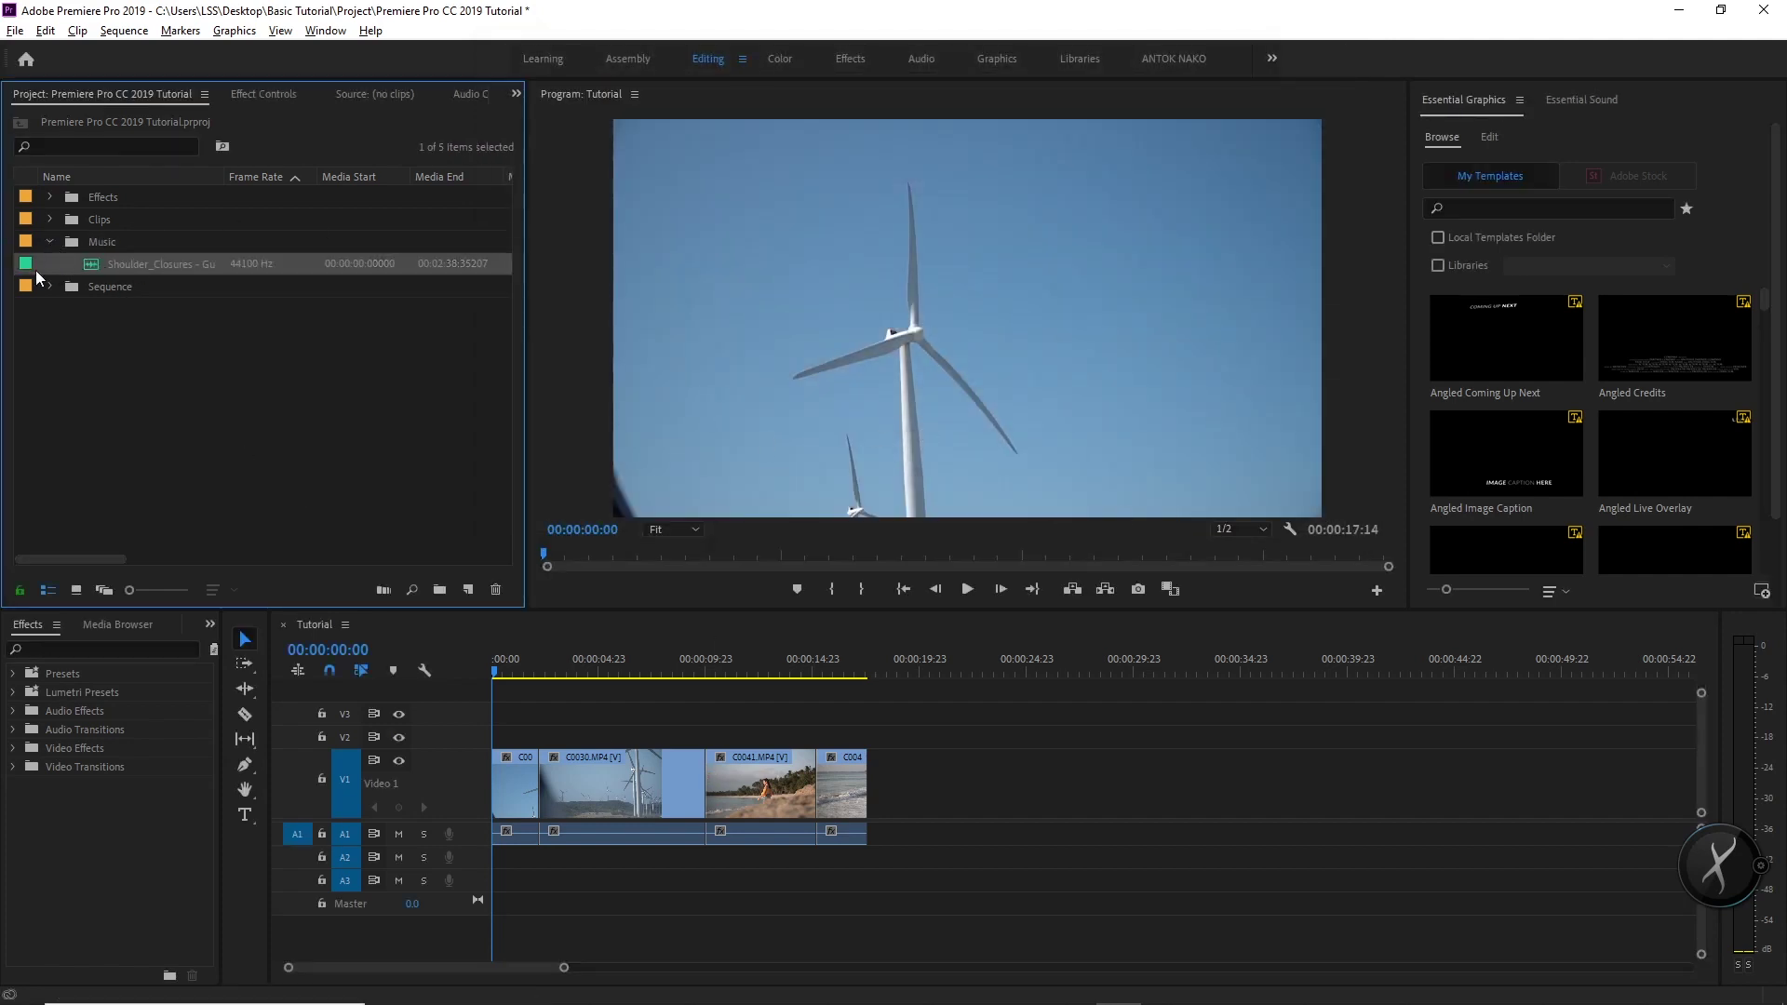
{"action": "left_click_drag", "start_coordinate": [519, 694], "coordinate": [529, 853]}
{"action": "double_click", "coordinate": [595, 873]}
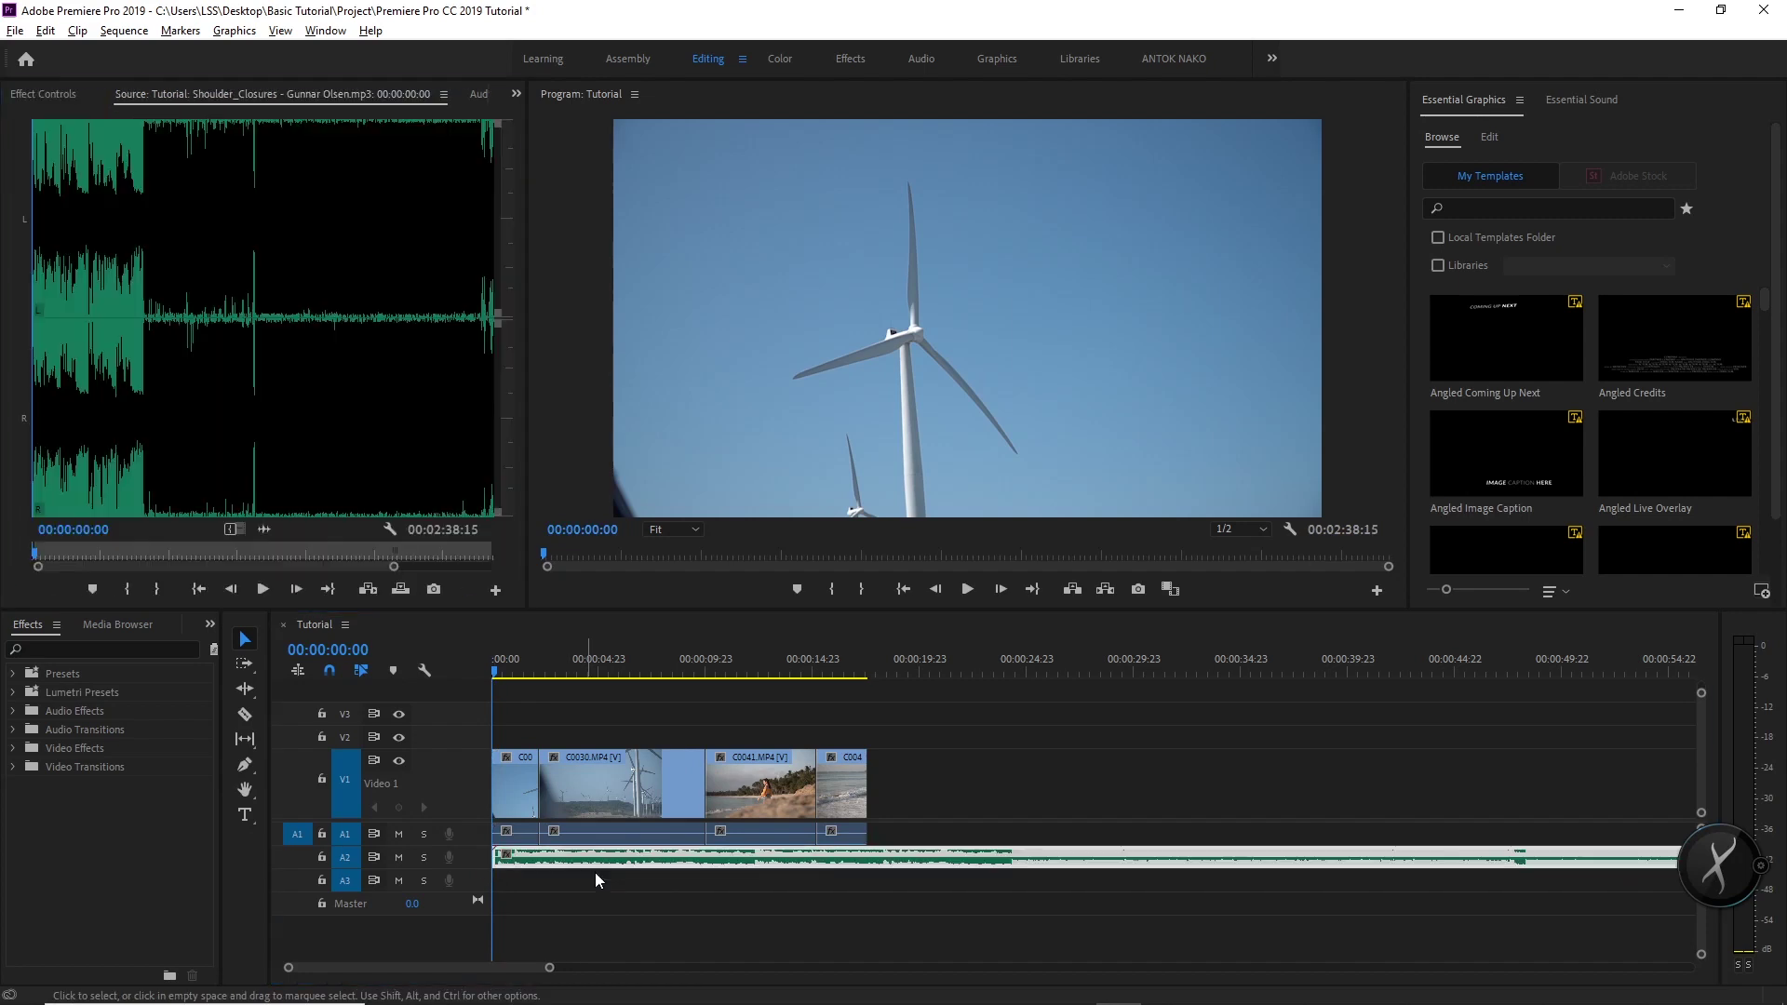
{"action": "mouse_move", "coordinate": [567, 883]}
{"action": "left_mouse_down"}
{"action": "mouse_move", "coordinate": [576, 926]}
{"action": "mouse_move", "coordinate": [556, 868]}
{"action": "left_mouse_up"}
{"action": "key", "text": "shift+1"}
{"action": "left_click", "coordinate": [642, 713]}
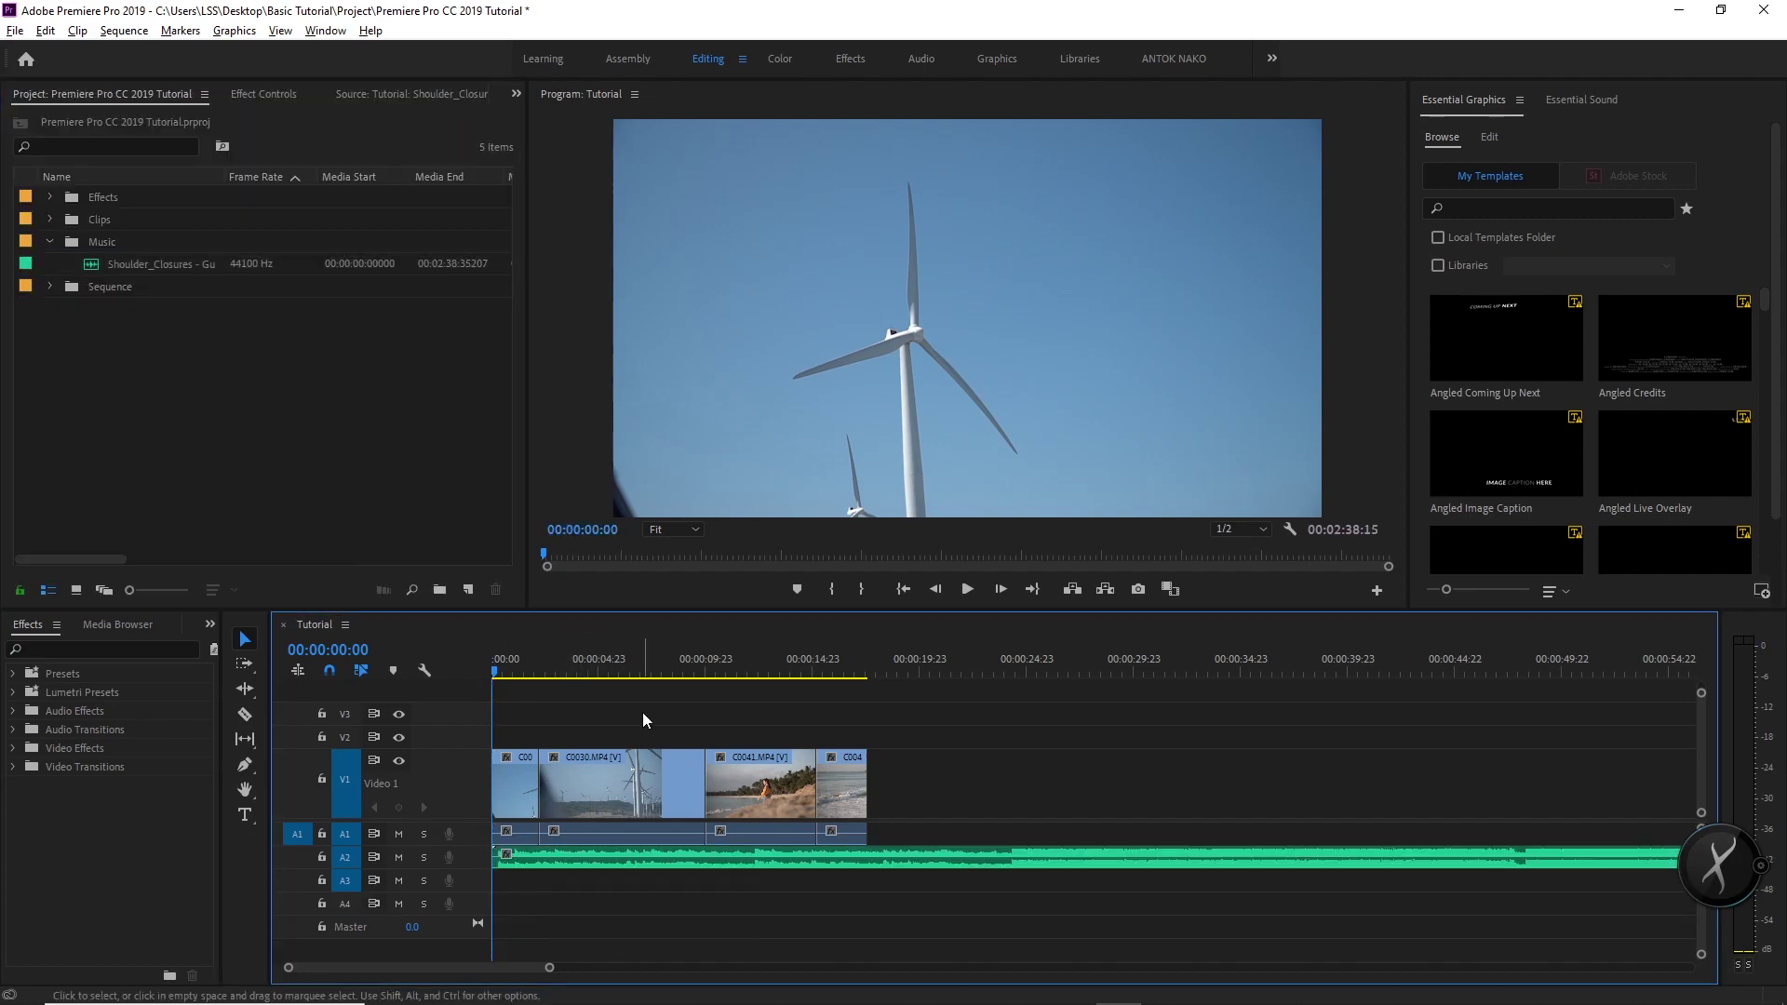
{"action": "left_click", "coordinate": [574, 663]}
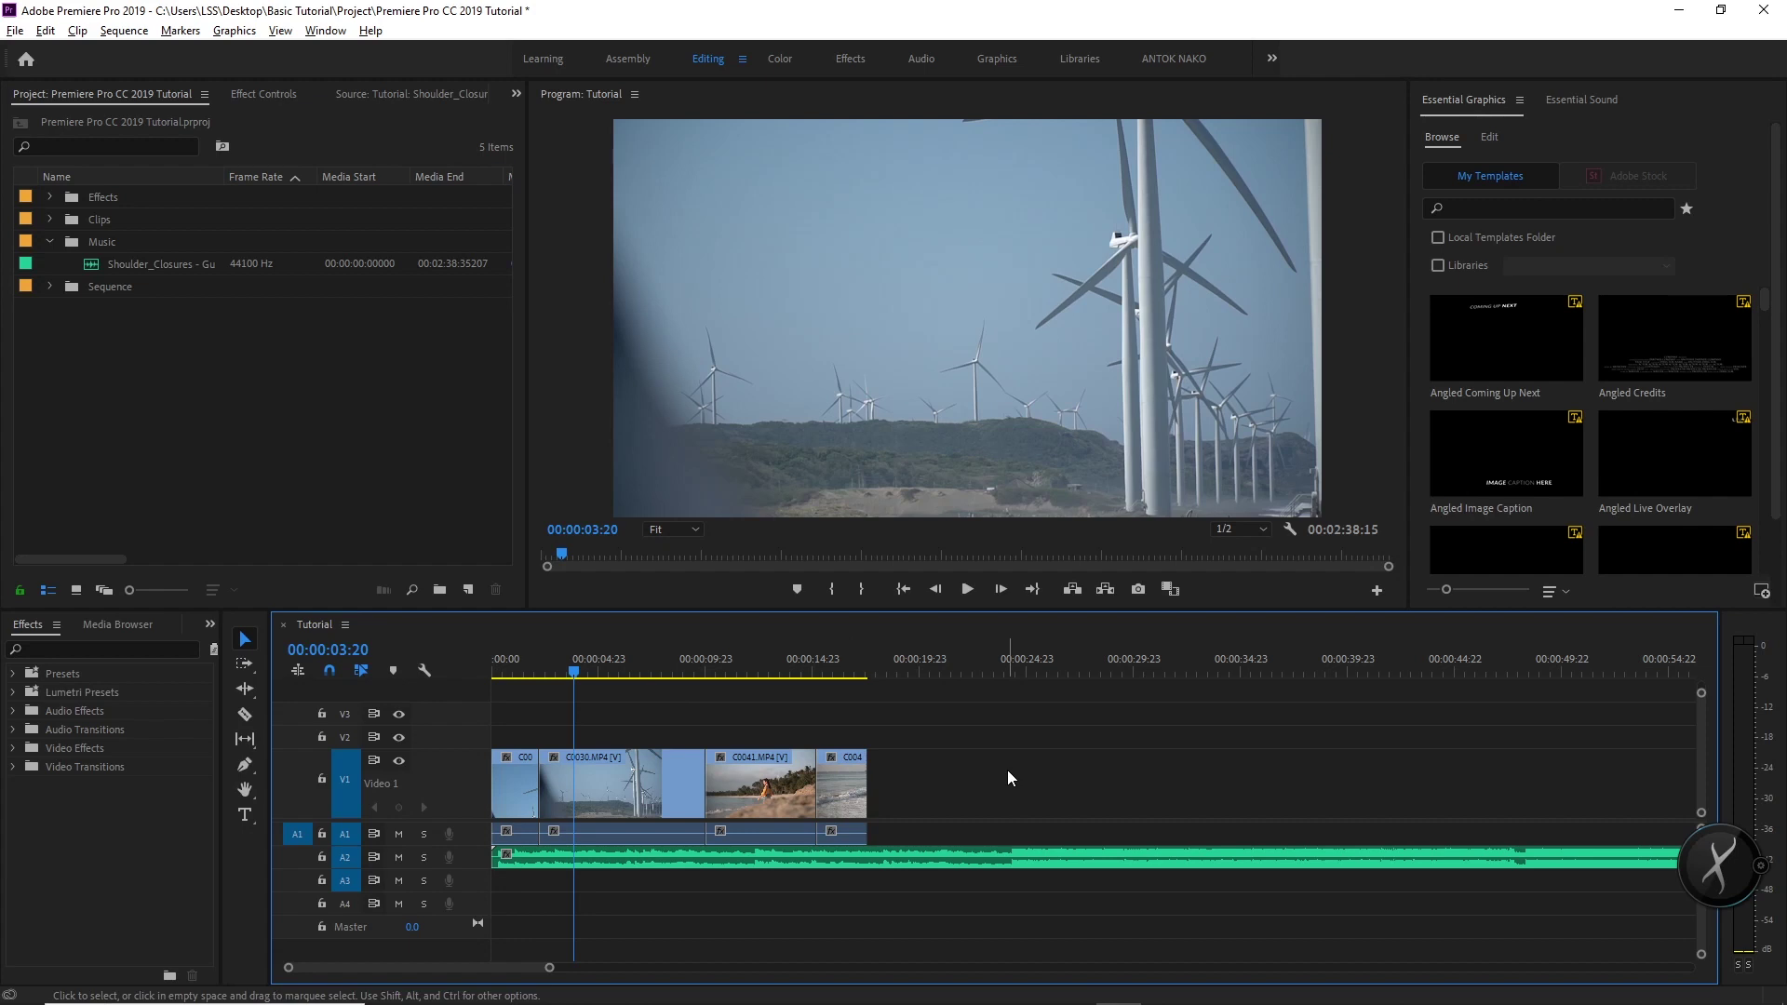
Select the C0041 and C0030 video clips and play back the sequence
{"action": "left_click_drag", "start_coordinate": [1007, 769], "coordinate": [605, 763]}
{"action": "left_click", "coordinate": [773, 663]}
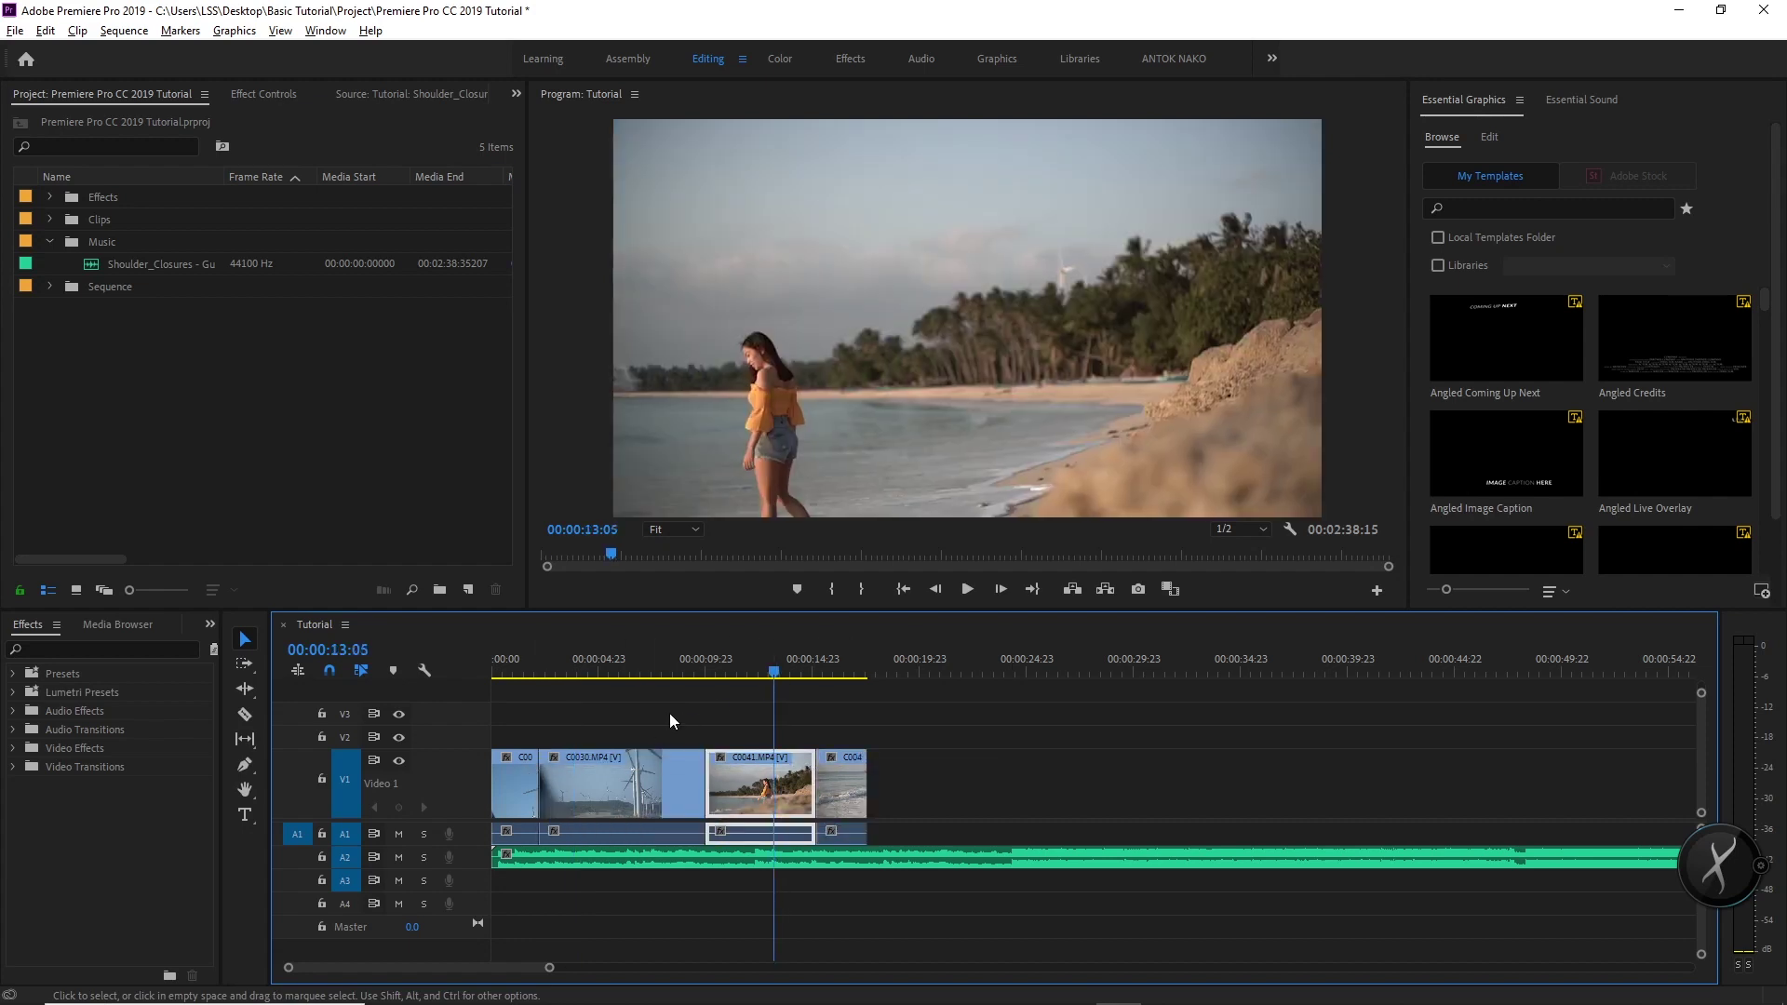
{"action": "left_click", "coordinate": [635, 664]}
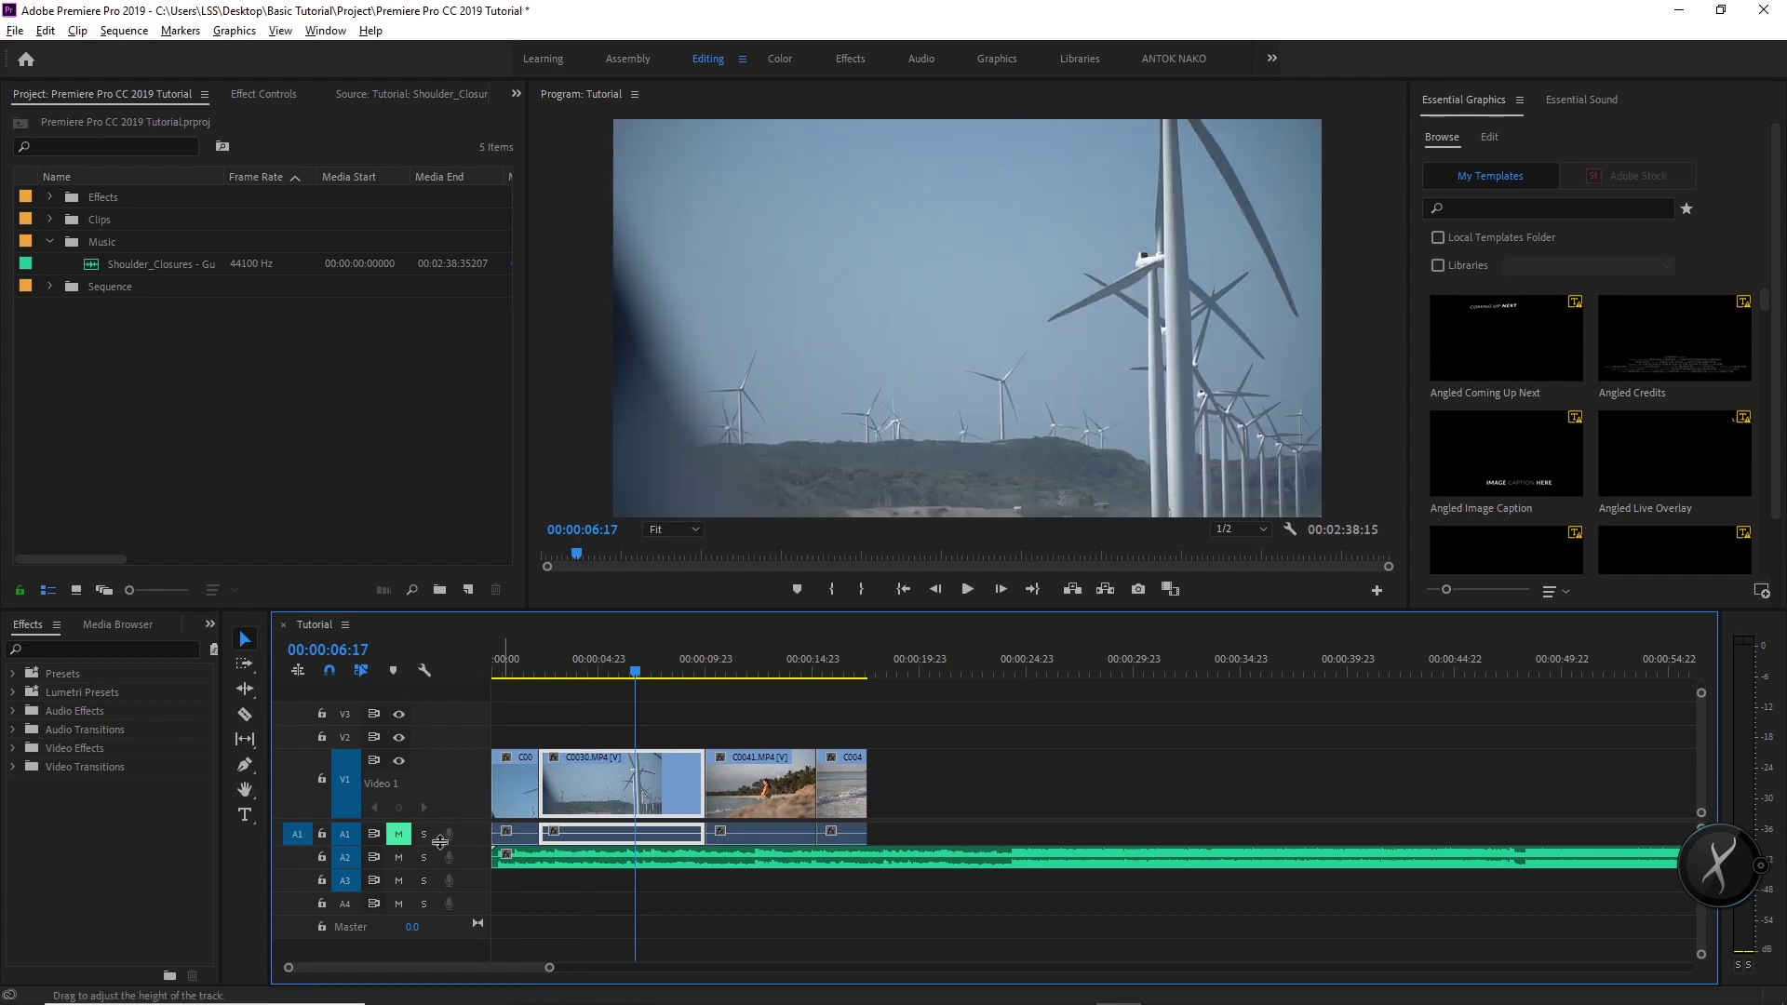
{"action": "key", "text": "space"}
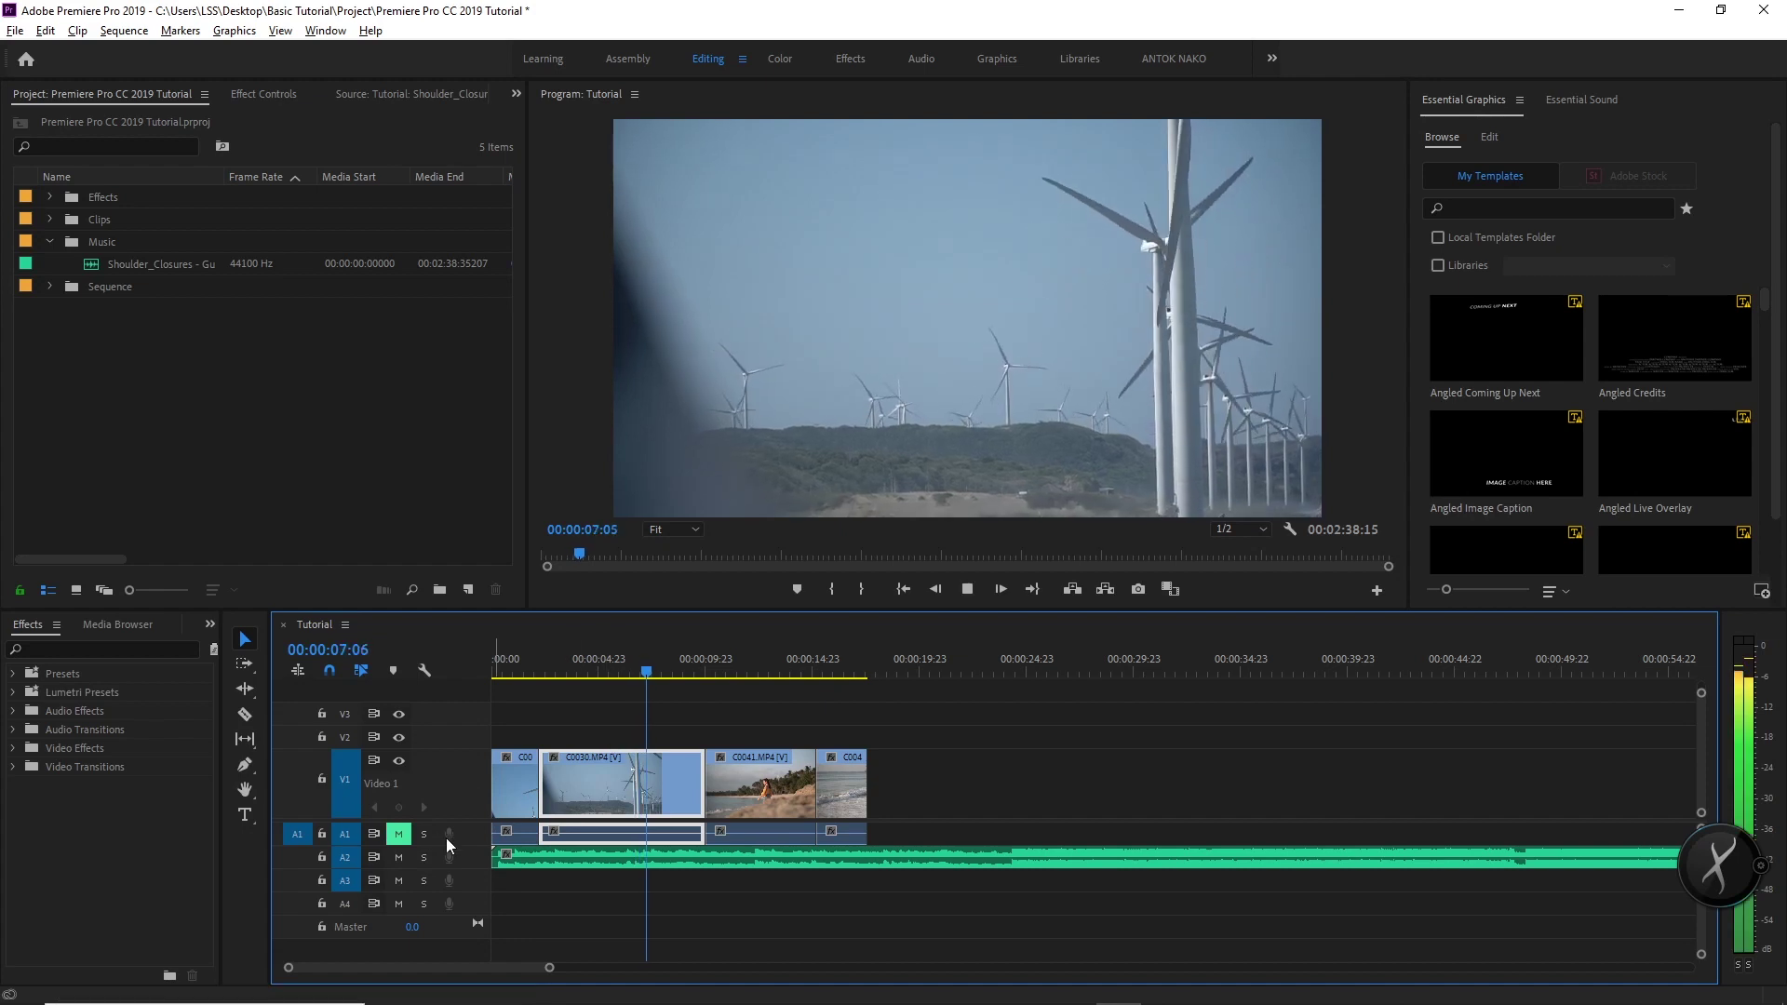
{"action": "left_click", "coordinate": [582, 663]}
Unlink the clips from their audio and clear the original audio on A1
{"action": "left_click_drag", "start_coordinate": [964, 791], "coordinate": [502, 832]}
{"action": "right_click", "coordinate": [622, 793]}
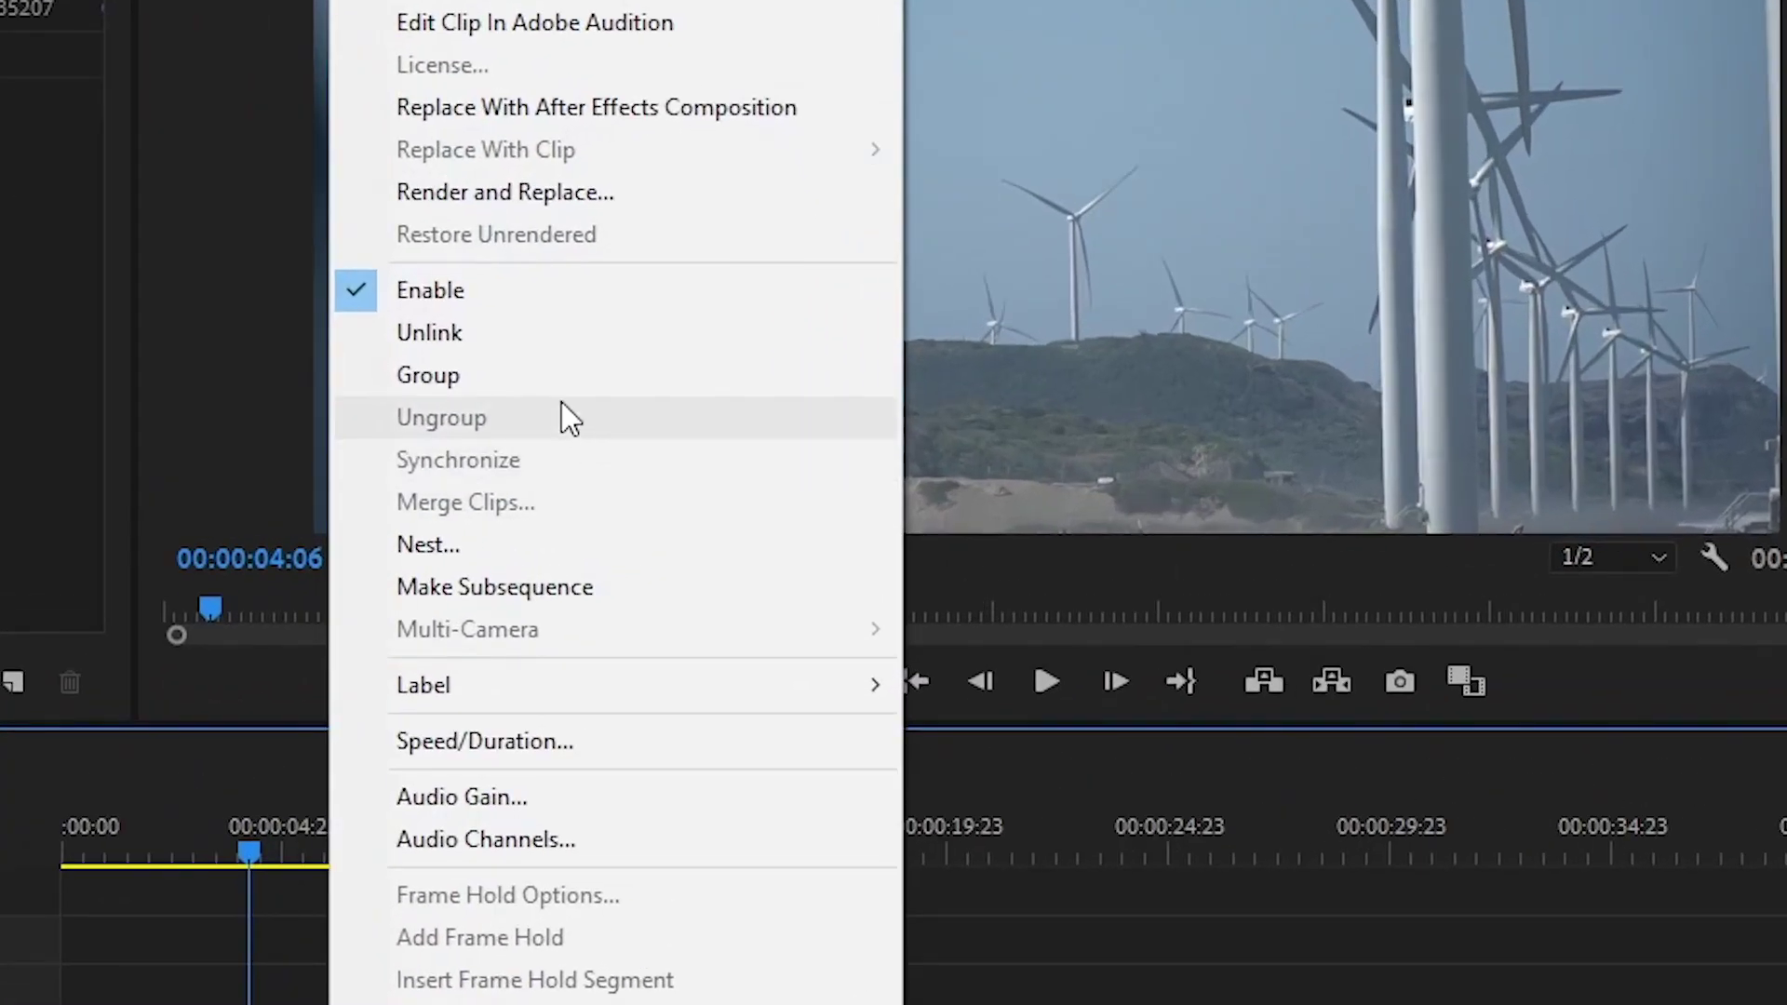
{"action": "left_click", "coordinate": [501, 333]}
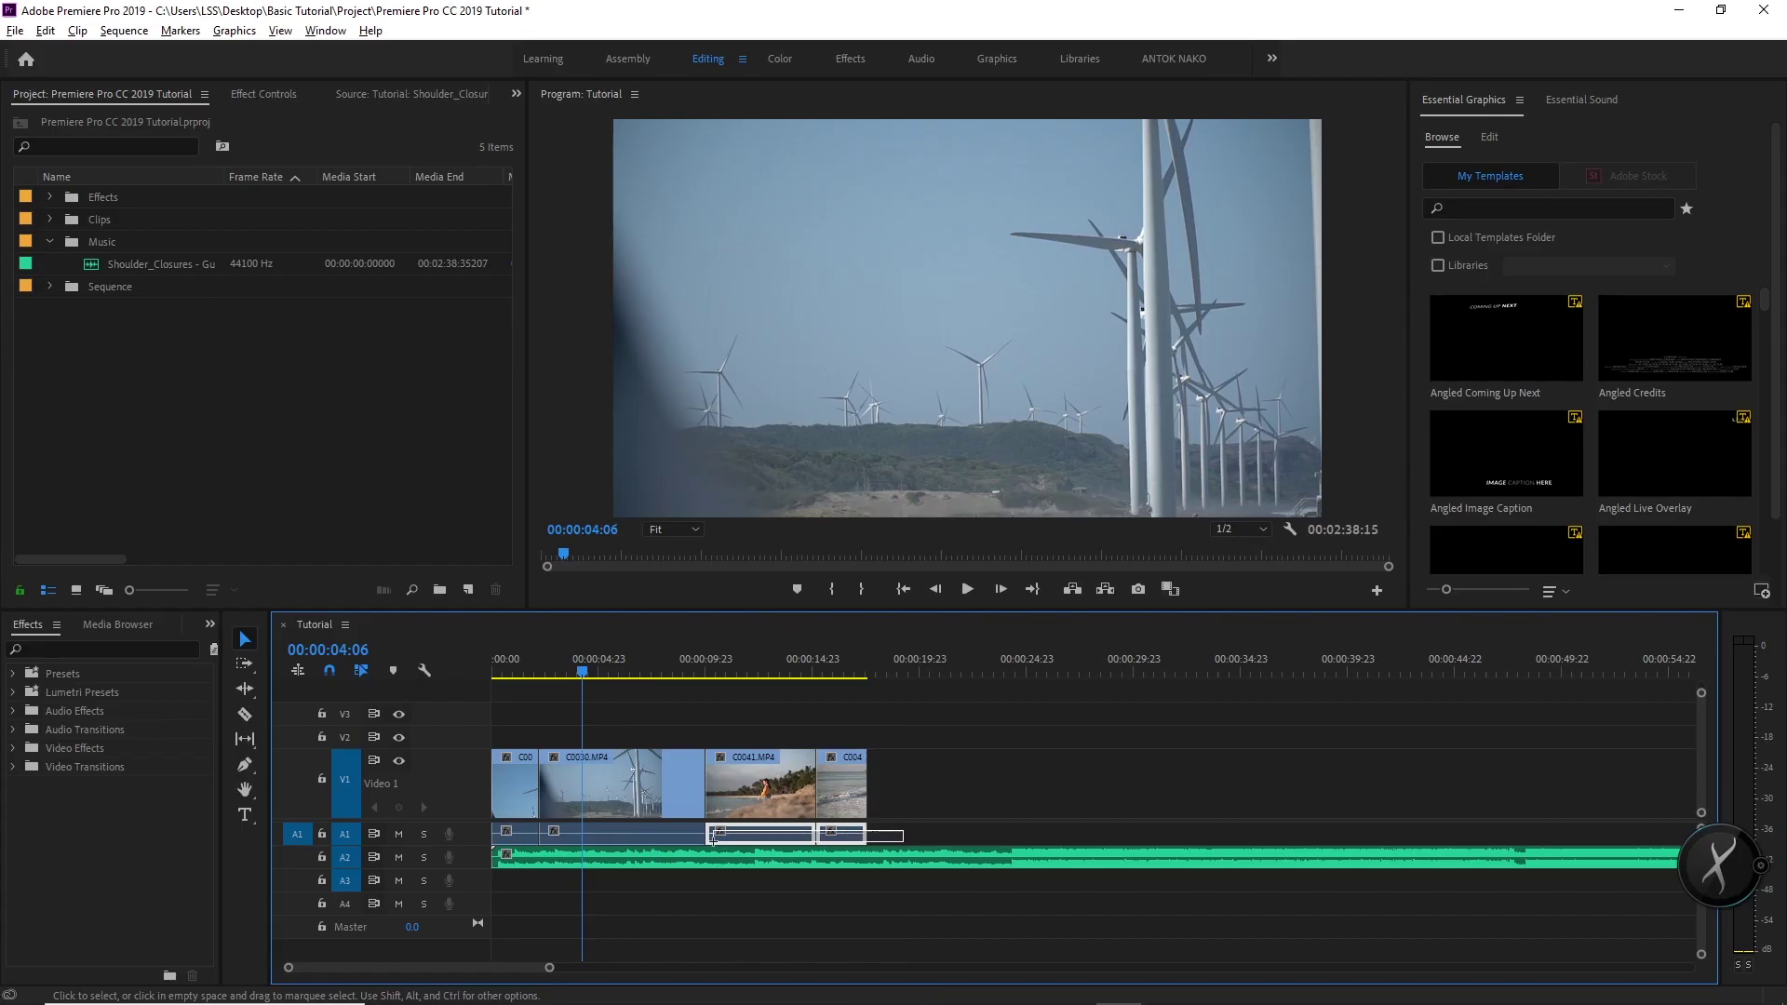
{"action": "right_click", "coordinate": [601, 835]}
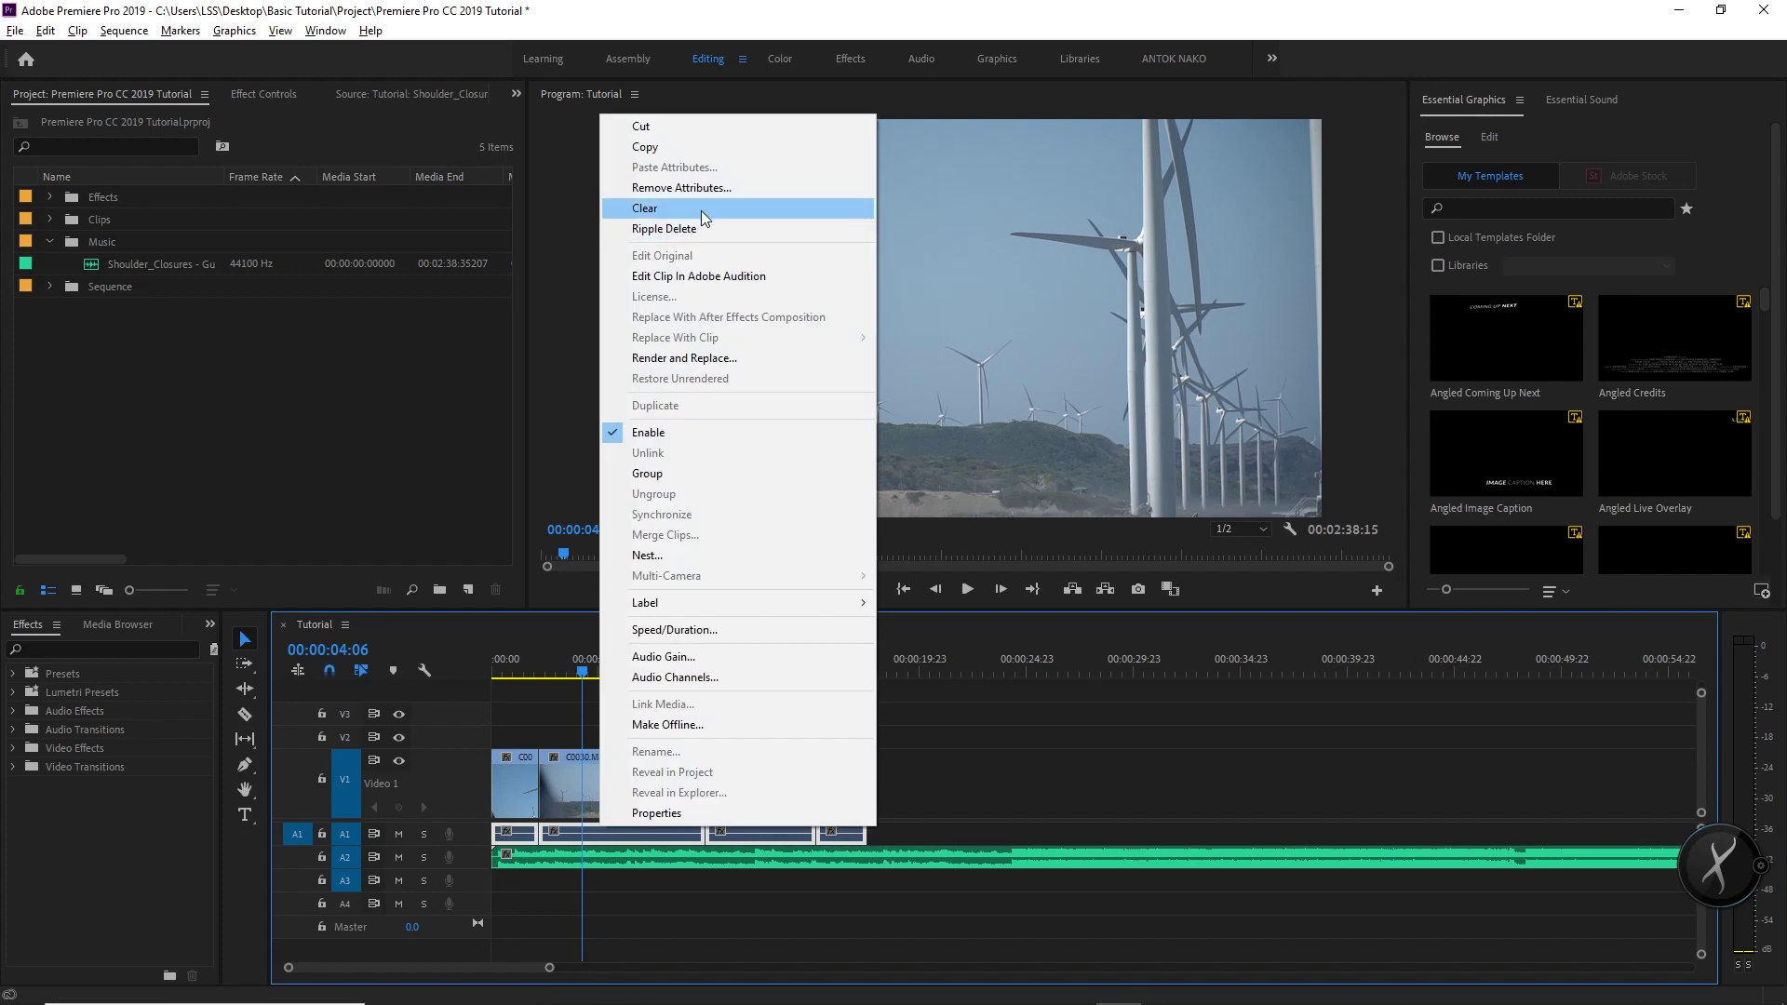
{"action": "left_click", "coordinate": [642, 211]}
{"action": "left_click", "coordinate": [586, 777]}
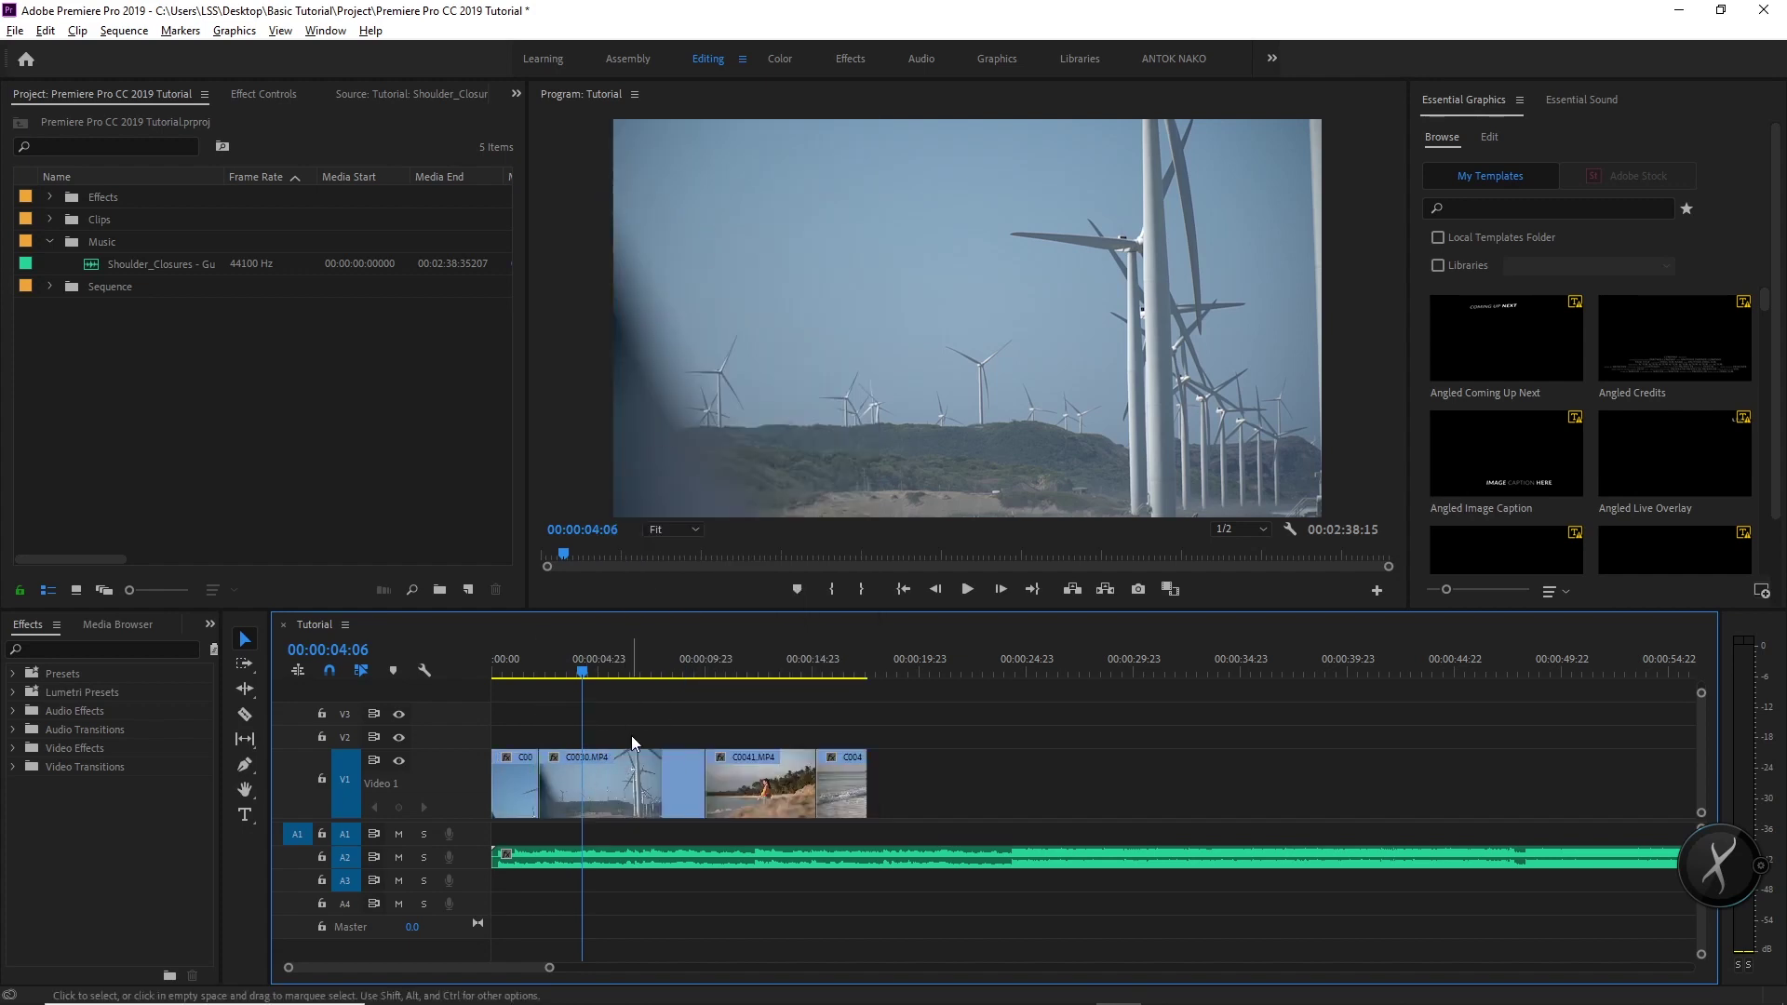
{"action": "left_click_drag", "start_coordinate": [631, 734], "coordinate": [1012, 782]}
Move beach clip C0041 to the sequence start and slow it to 50% speed
{"action": "left_click_drag", "start_coordinate": [735, 766], "coordinate": [596, 776]}
{"action": "key", "text": "Home"}
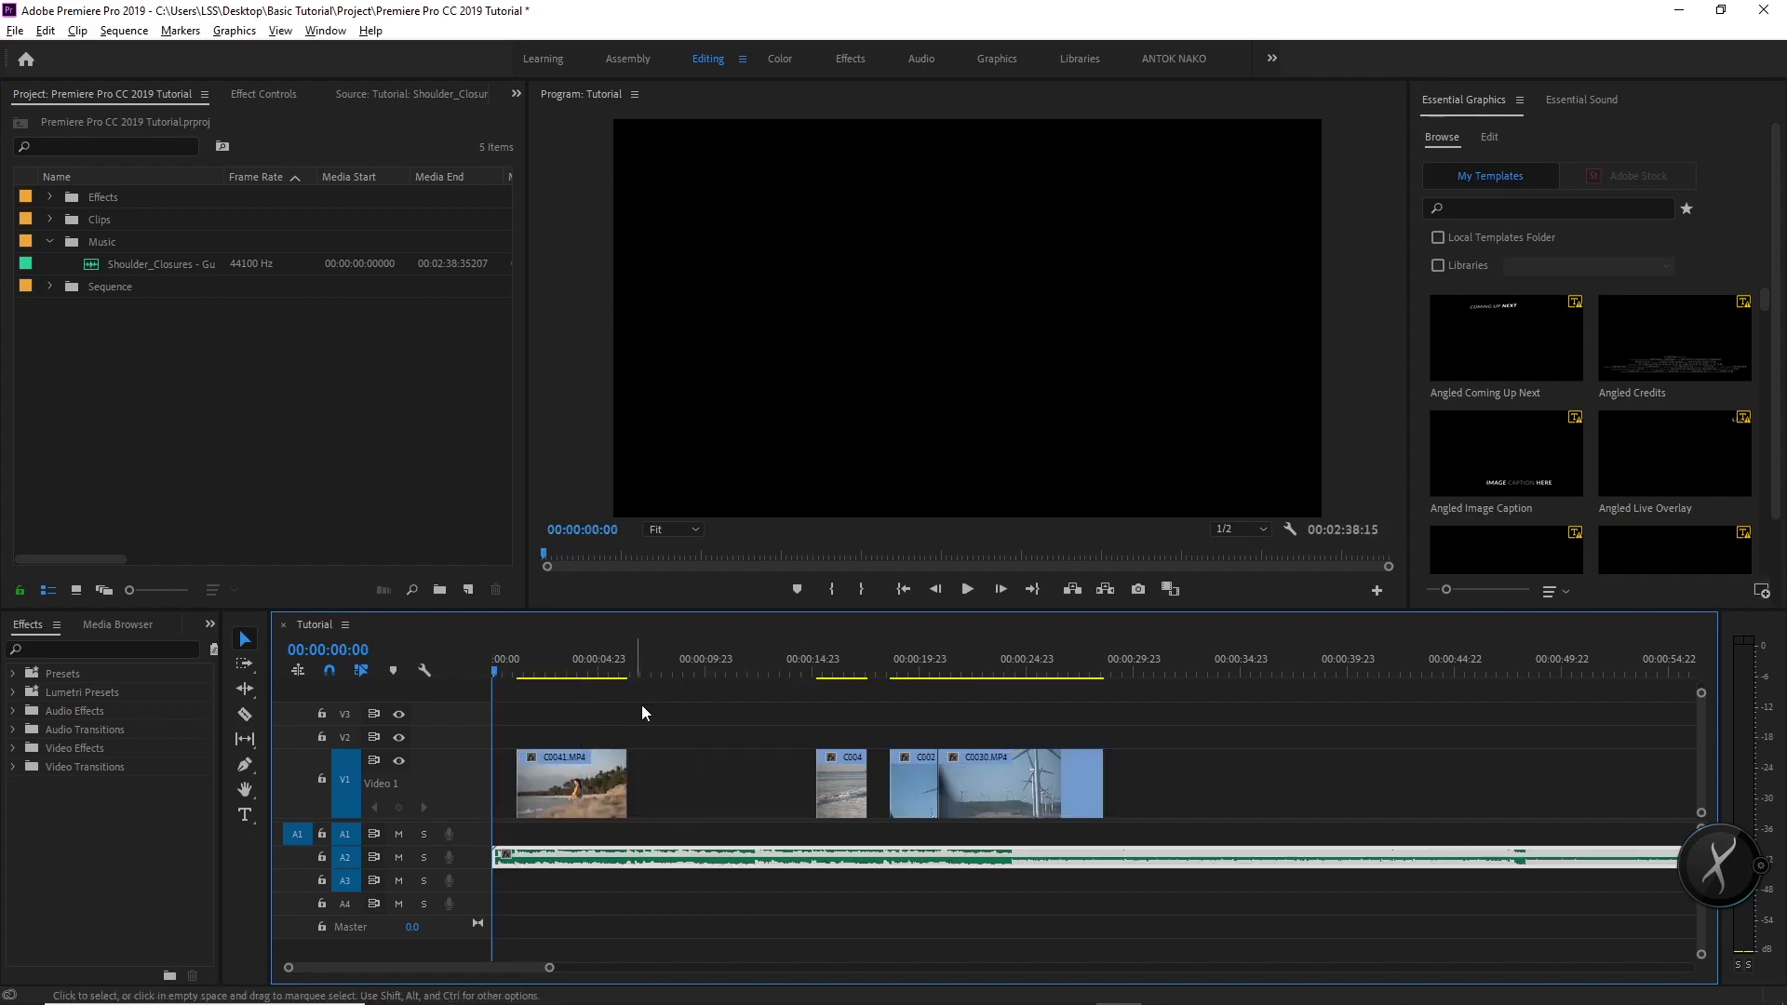
{"action": "key", "text": "space"}
{"action": "key", "text": "space"}
{"action": "left_click_drag", "start_coordinate": [572, 771], "coordinate": [549, 769]}
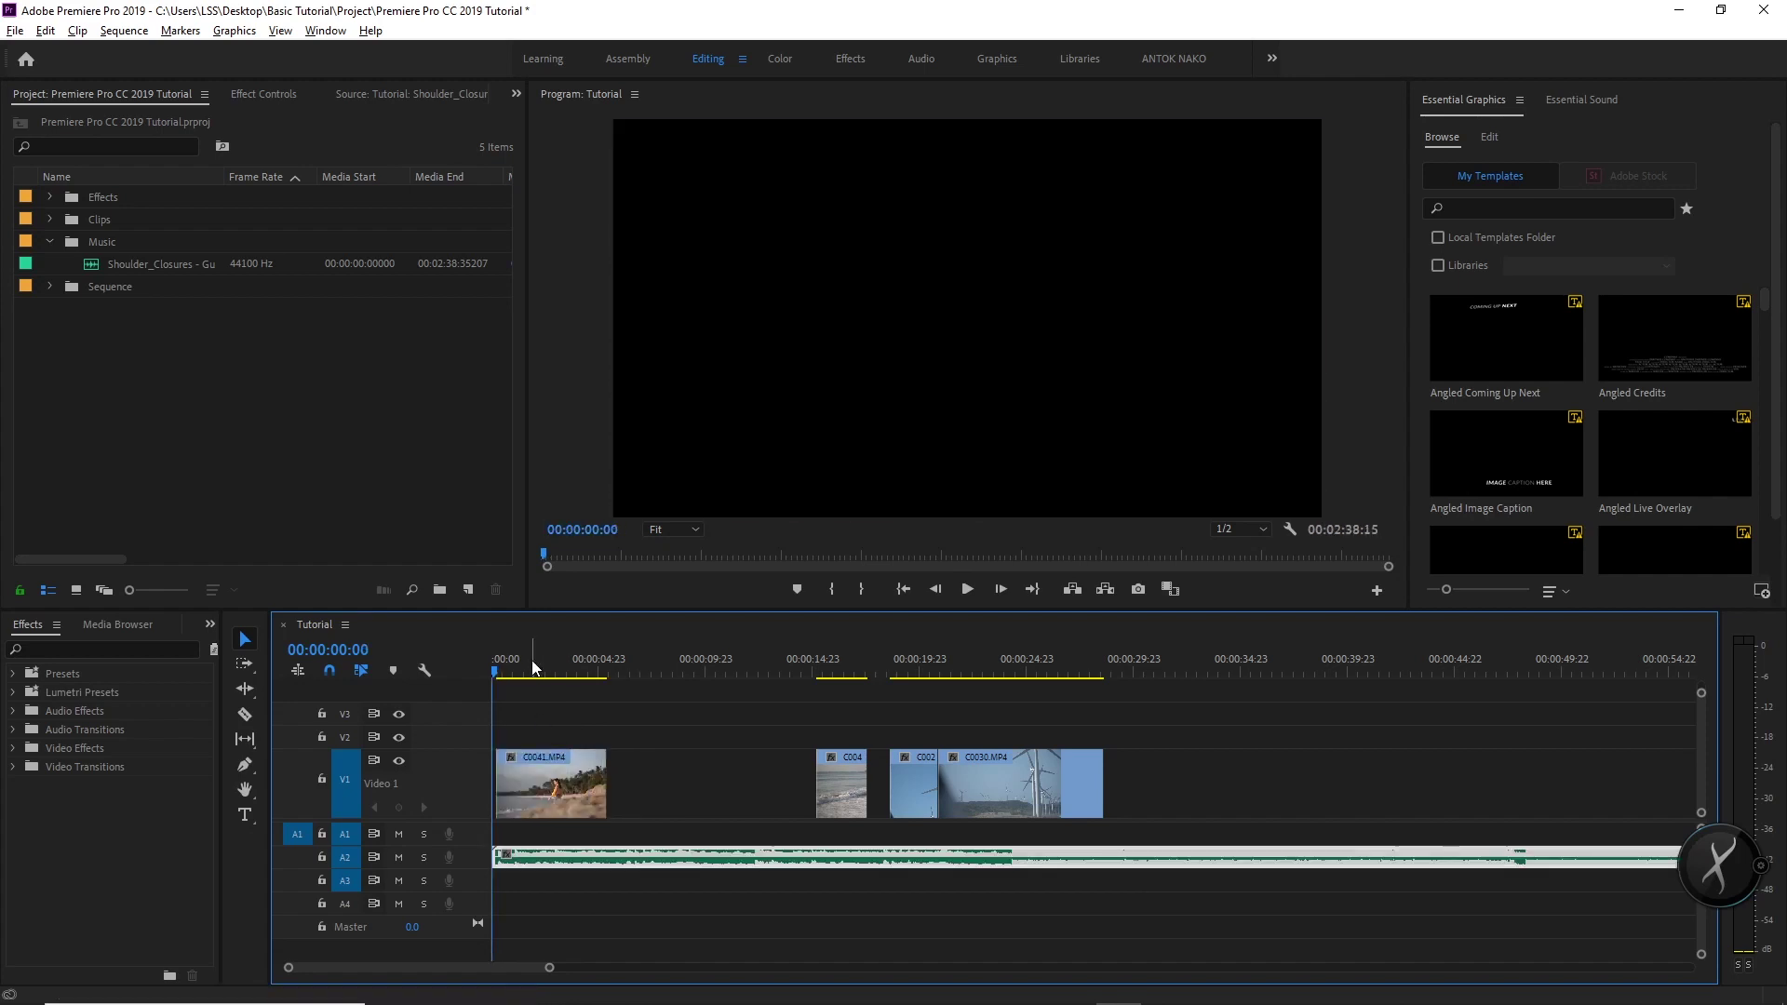
{"action": "right_click", "coordinate": [578, 787]}
{"action": "left_click", "coordinate": [684, 686]}
{"action": "type", "text": "50"}
{"action": "key", "text": "Return"}
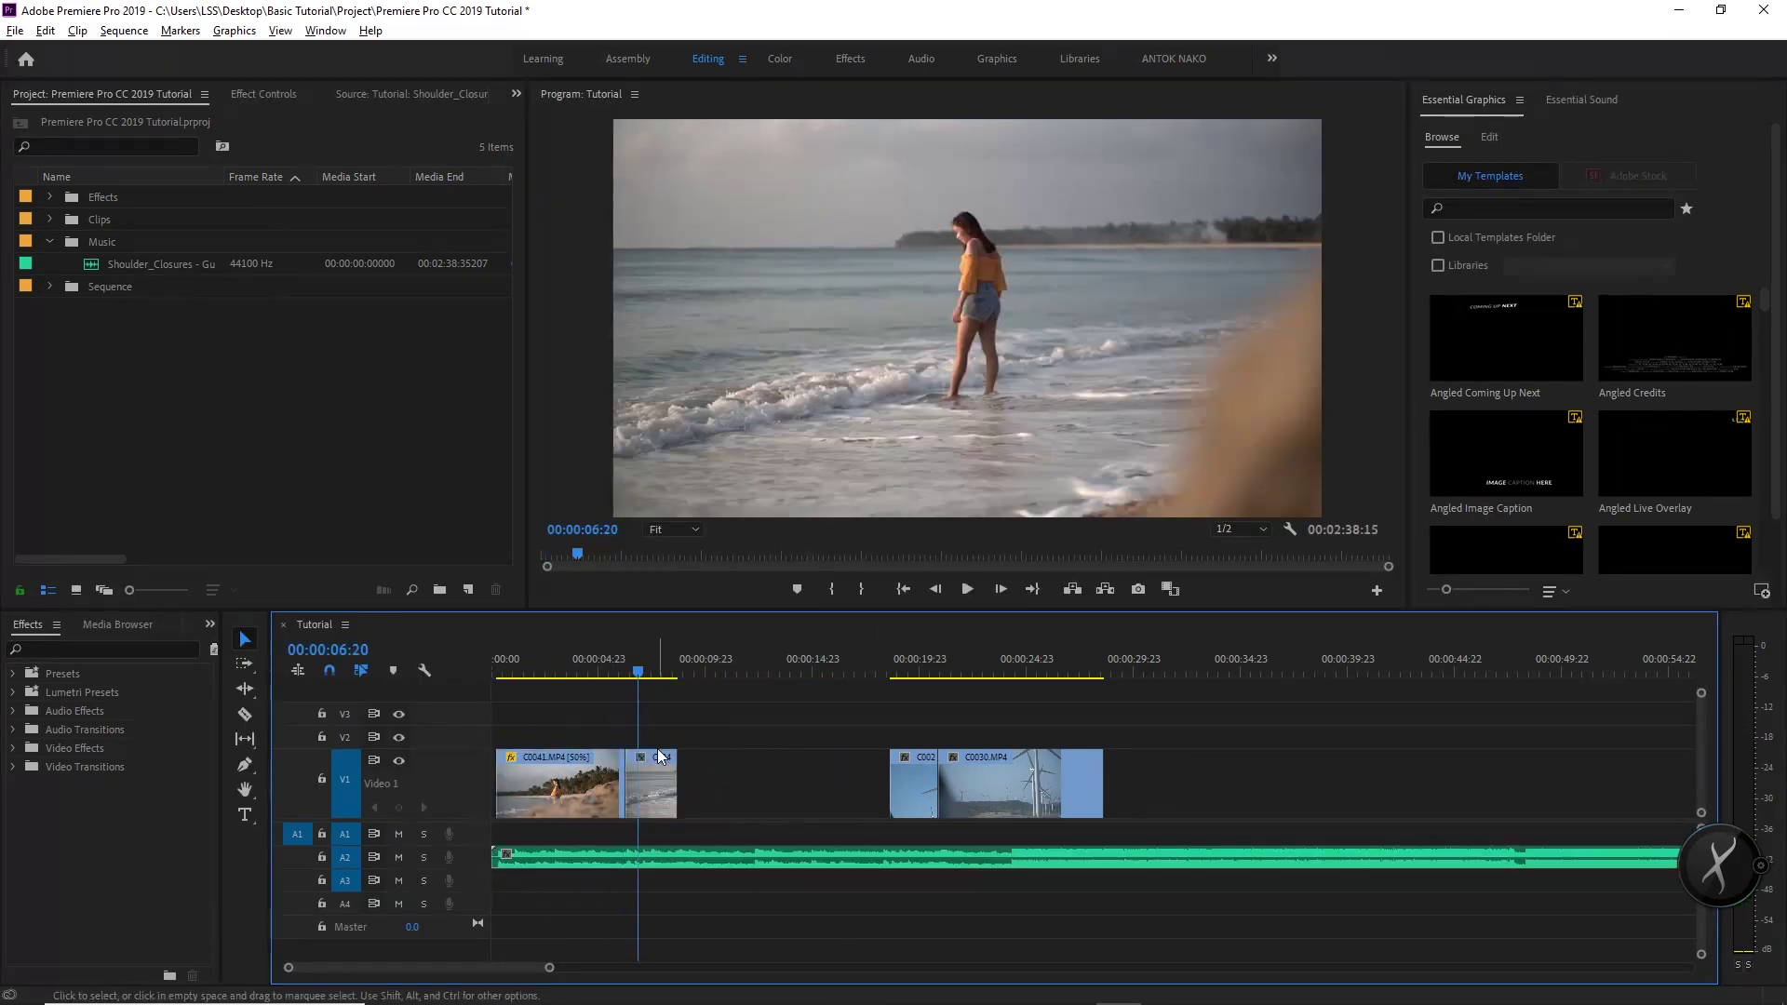
Play the wind-turbine clip C0030 and trim its end shorter
{"action": "left_click", "coordinate": [793, 680]}
{"action": "key", "text": "space"}
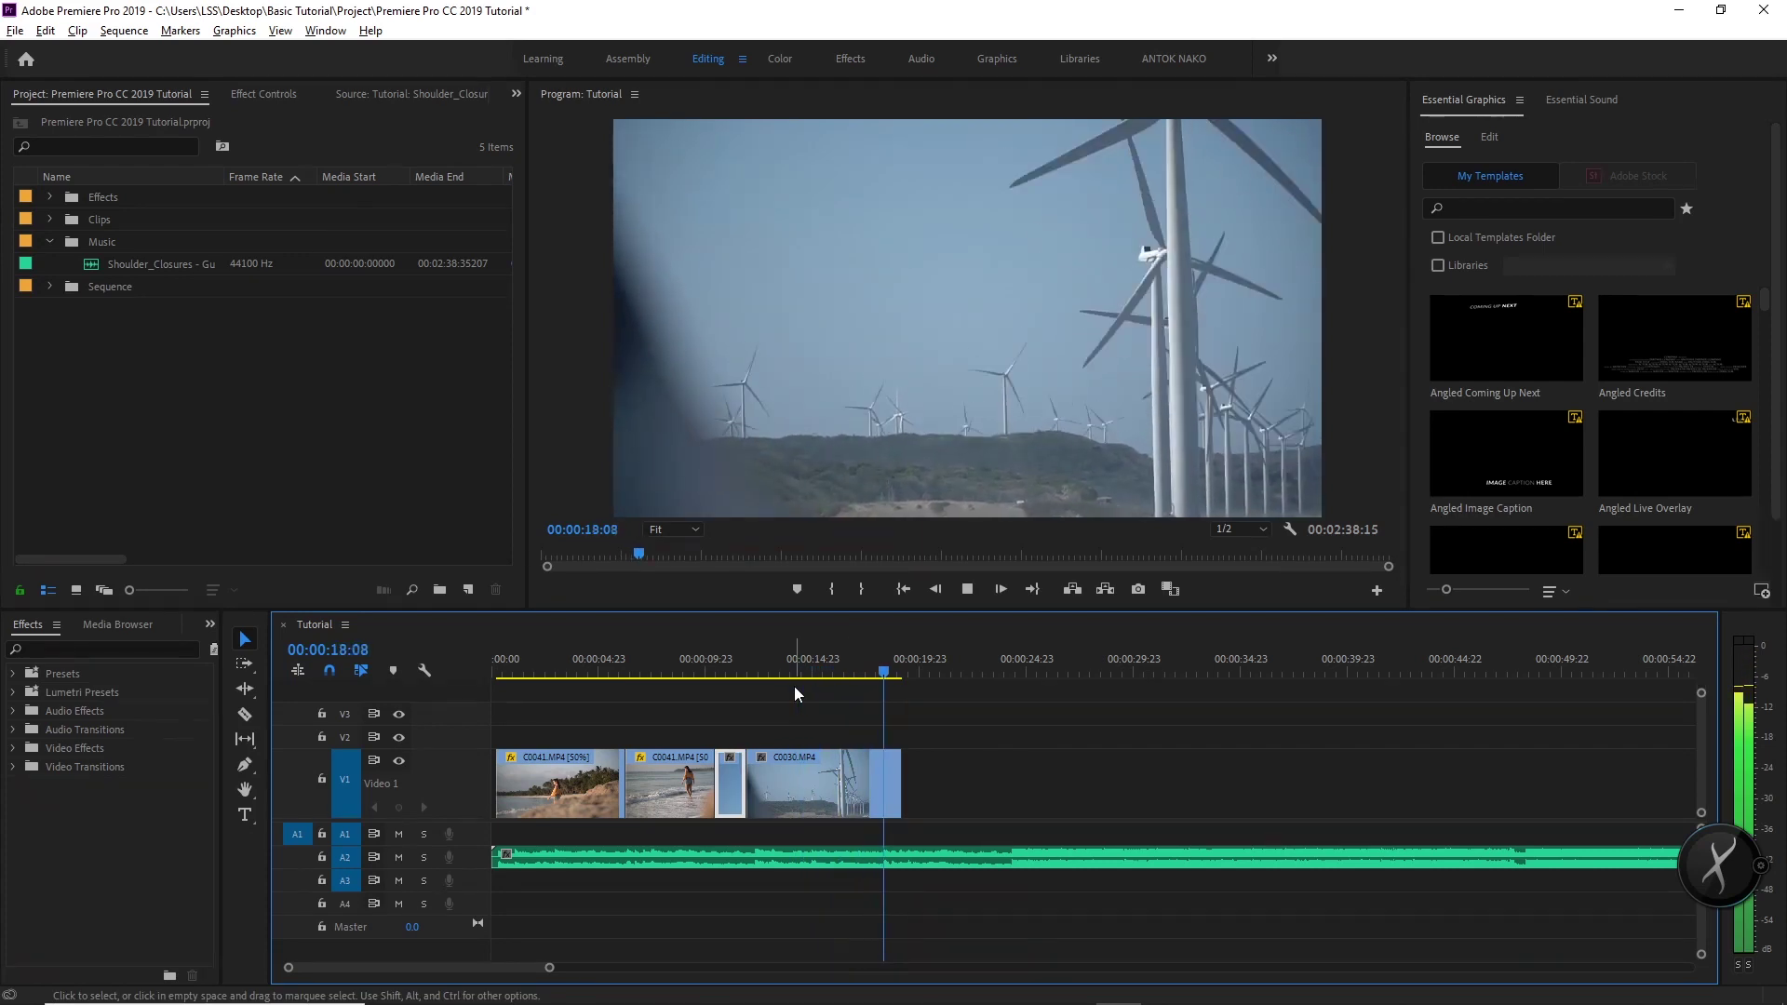
{"action": "left_click", "coordinate": [827, 687]}
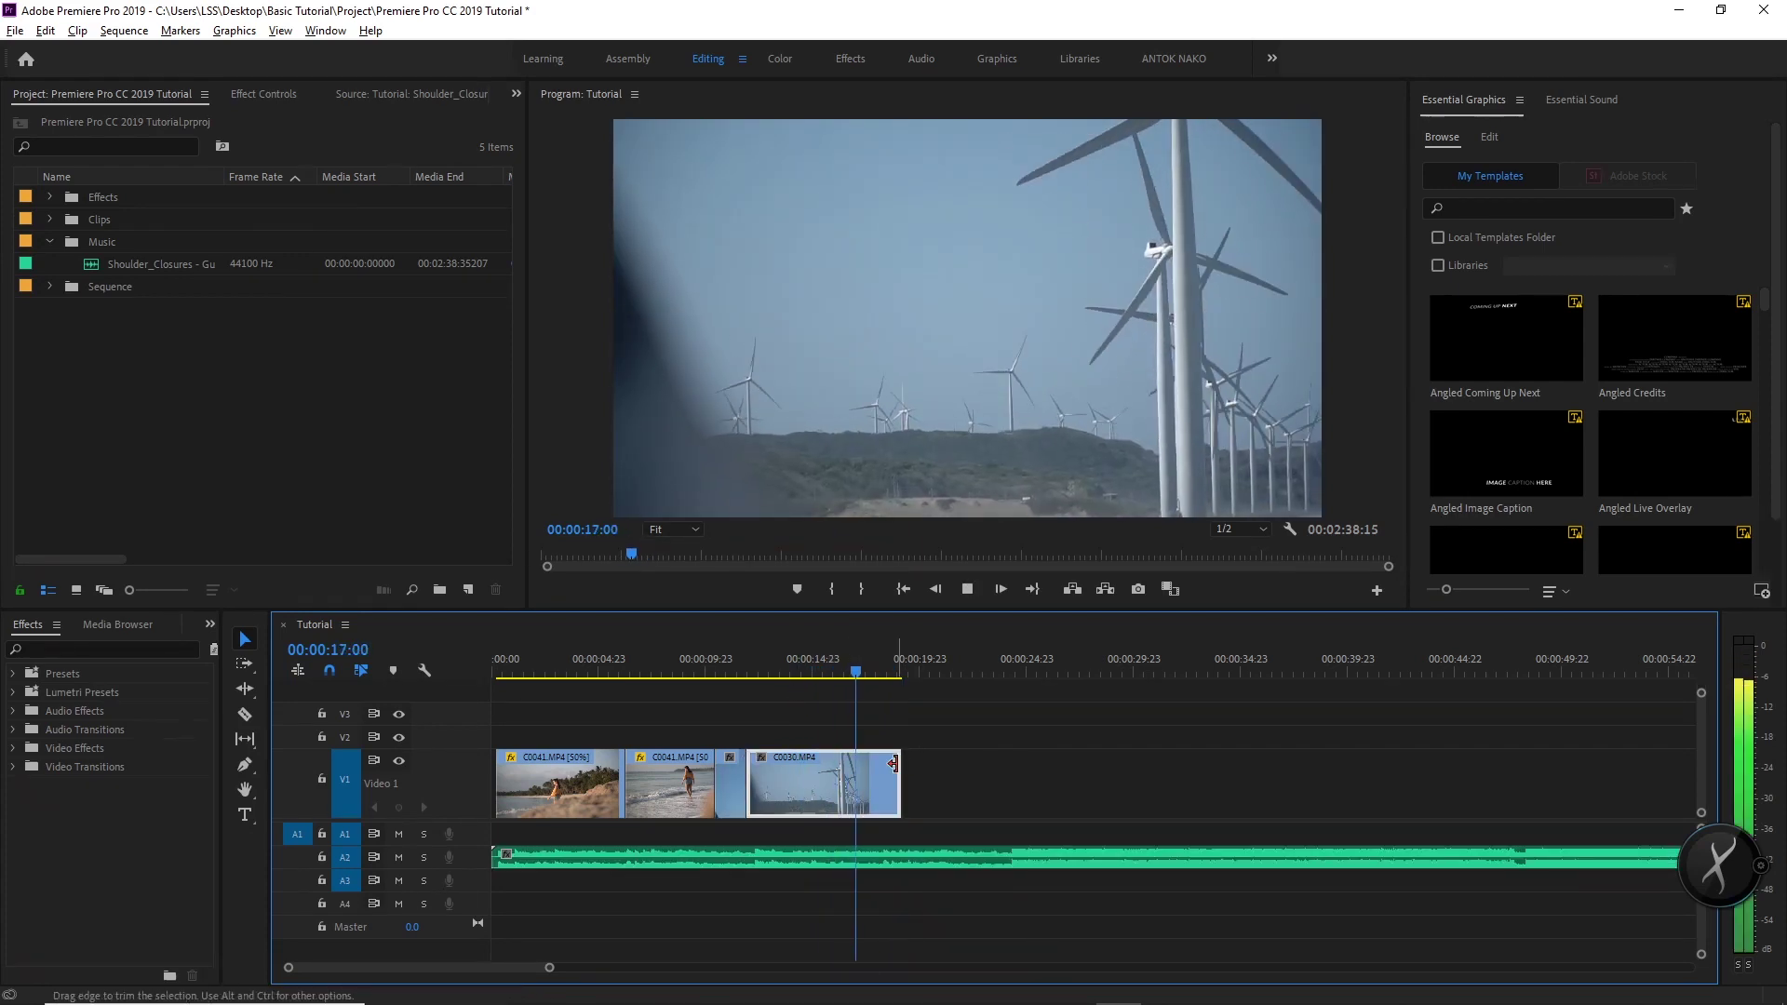
{"action": "left_click_drag", "start_coordinate": [900, 764], "coordinate": [856, 764]}
Find Warp Stabilizer via a 'war' effects search and apply it to C0030
{"action": "left_click", "coordinate": [103, 649]}
{"action": "type", "text": "warp"}
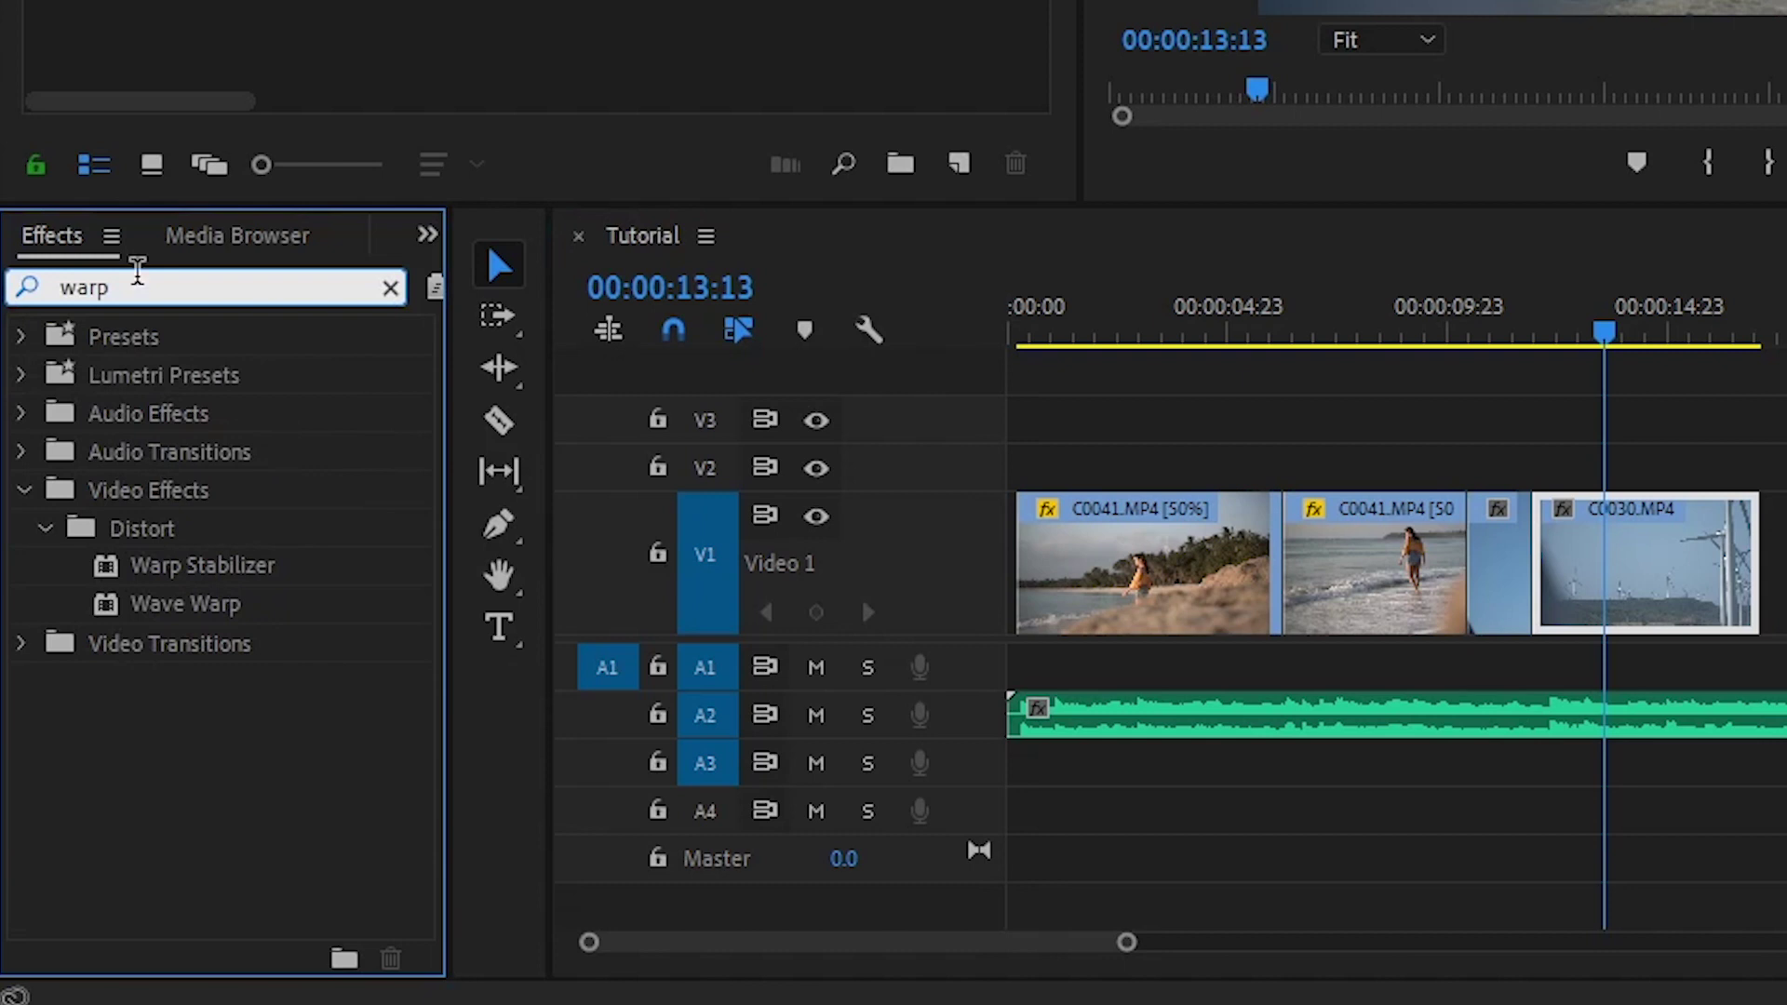
{"action": "left_click", "coordinate": [261, 578]}
{"action": "left_click_drag", "start_coordinate": [172, 577], "coordinate": [1578, 517]}
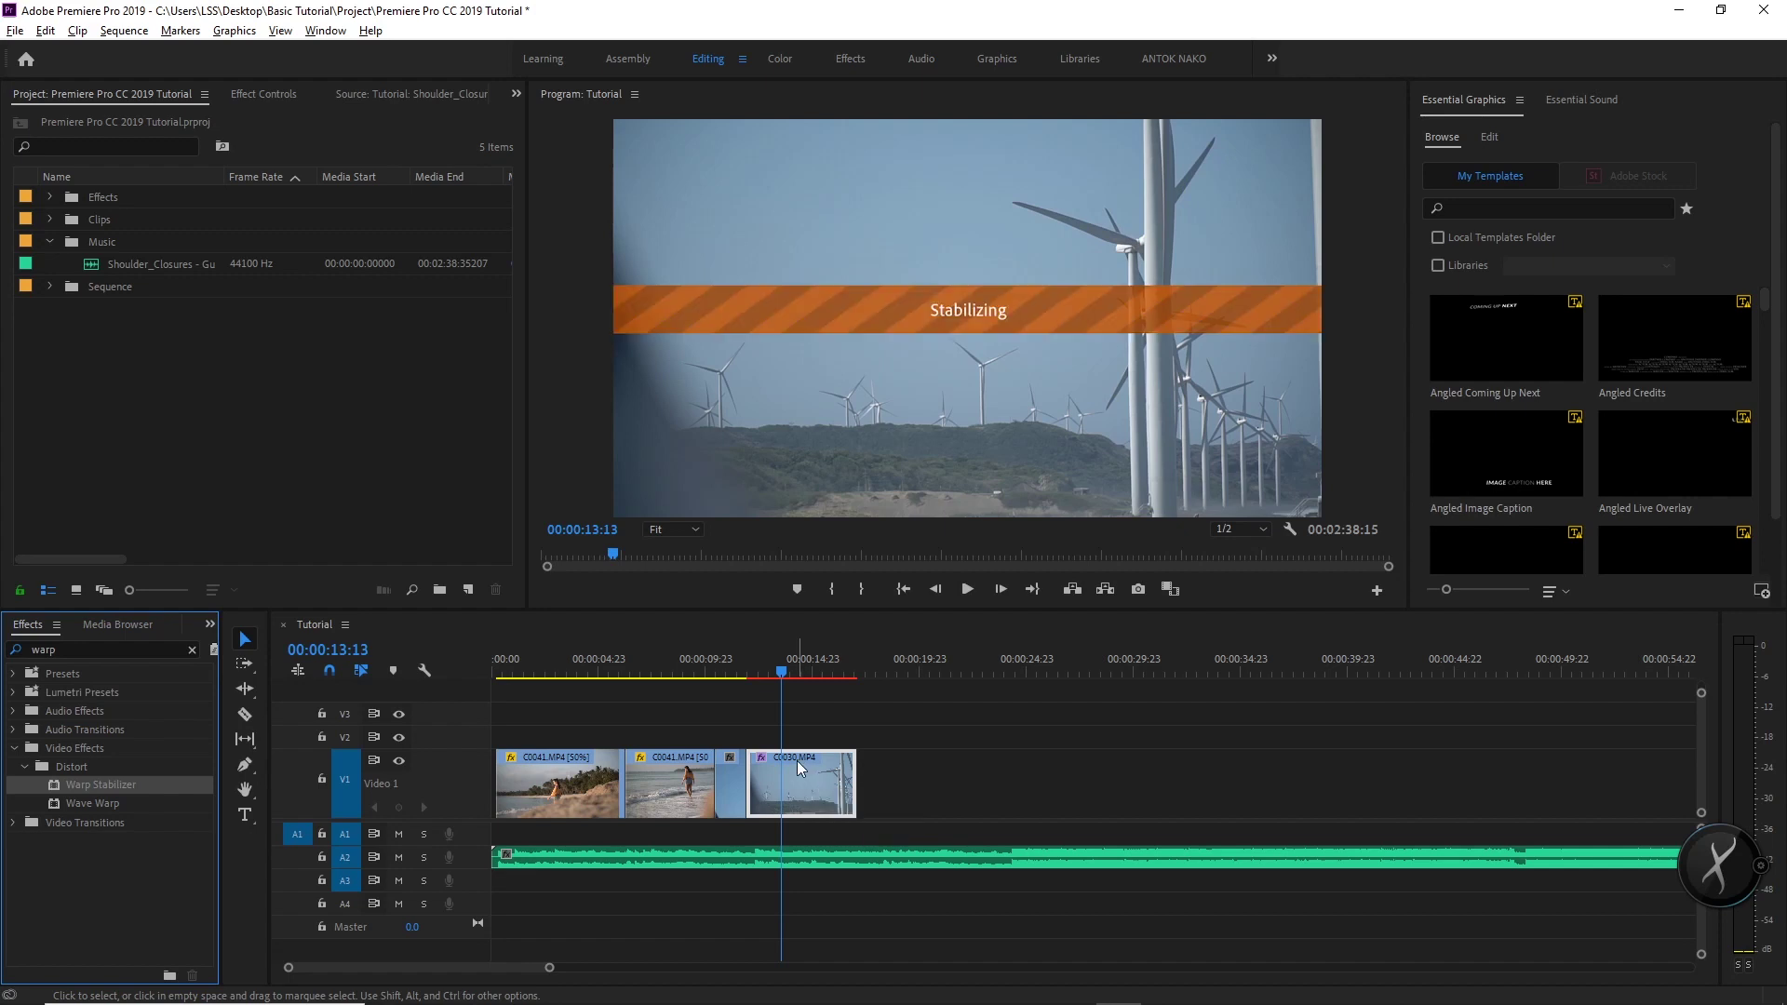
Play the stabilized C0030 and show its Warp Stabilizer settings in Effect Controls
{"action": "left_click", "coordinate": [809, 787]}
{"action": "key", "text": "Up"}
{"action": "key", "text": "space"}
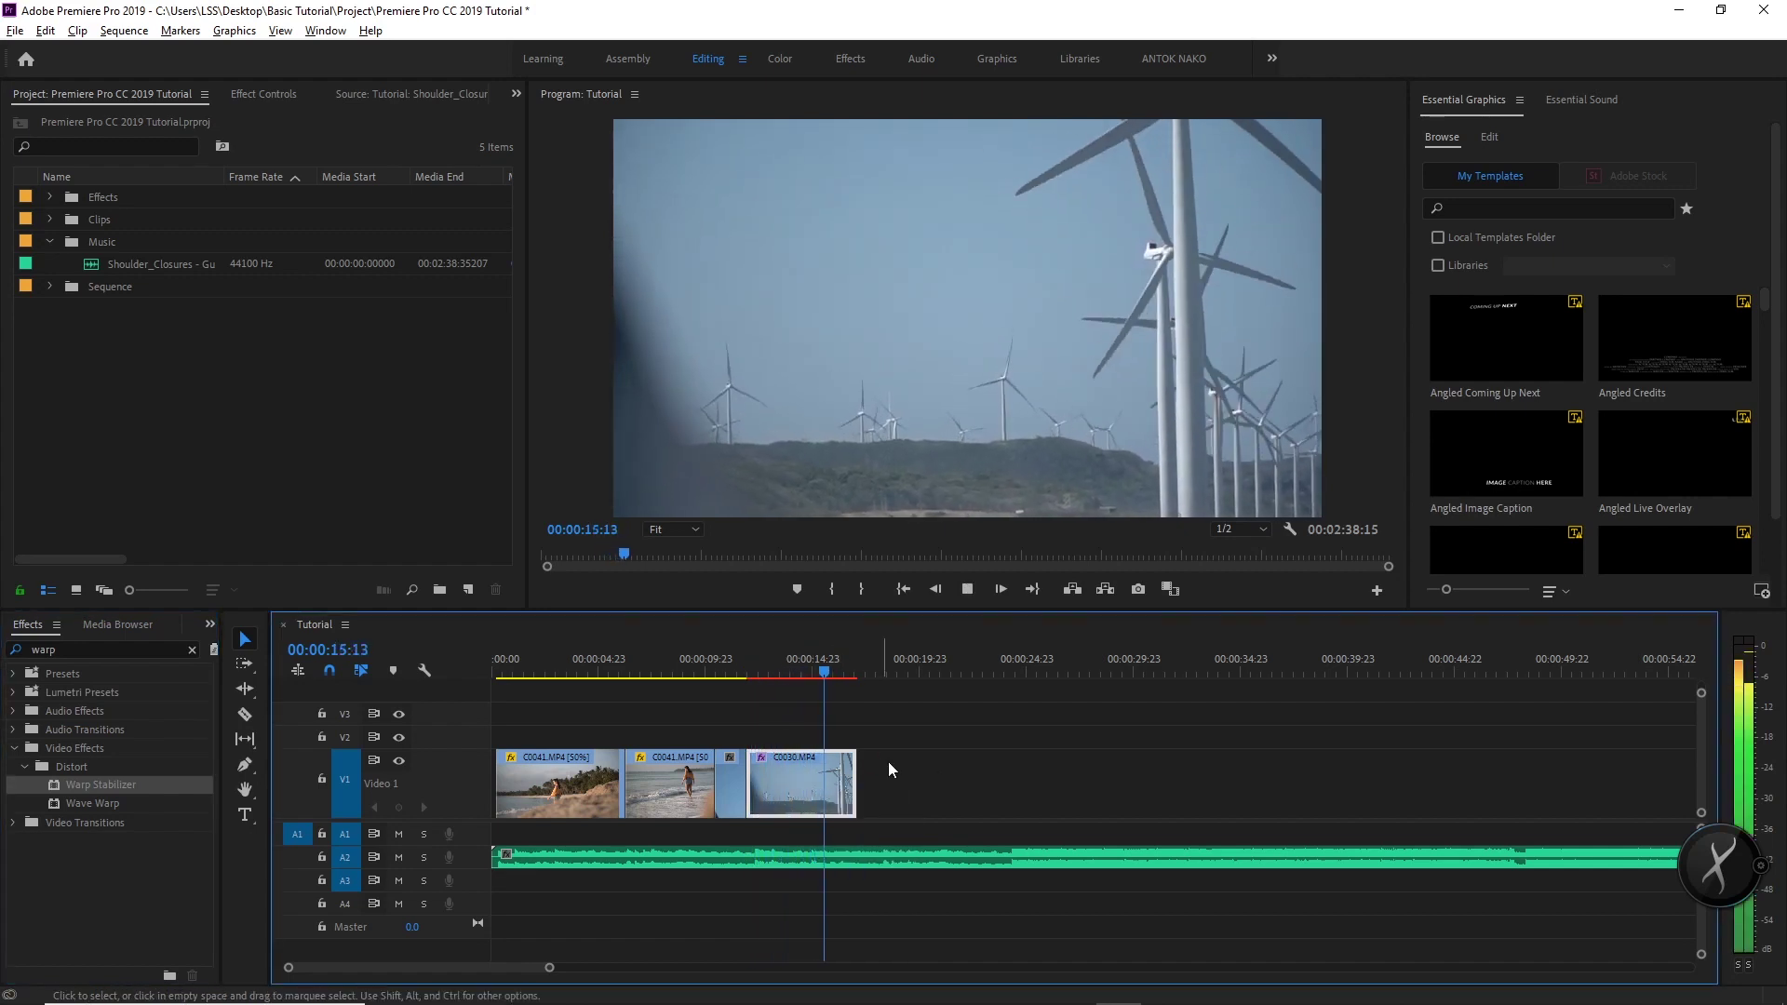
{"action": "key", "text": "space"}
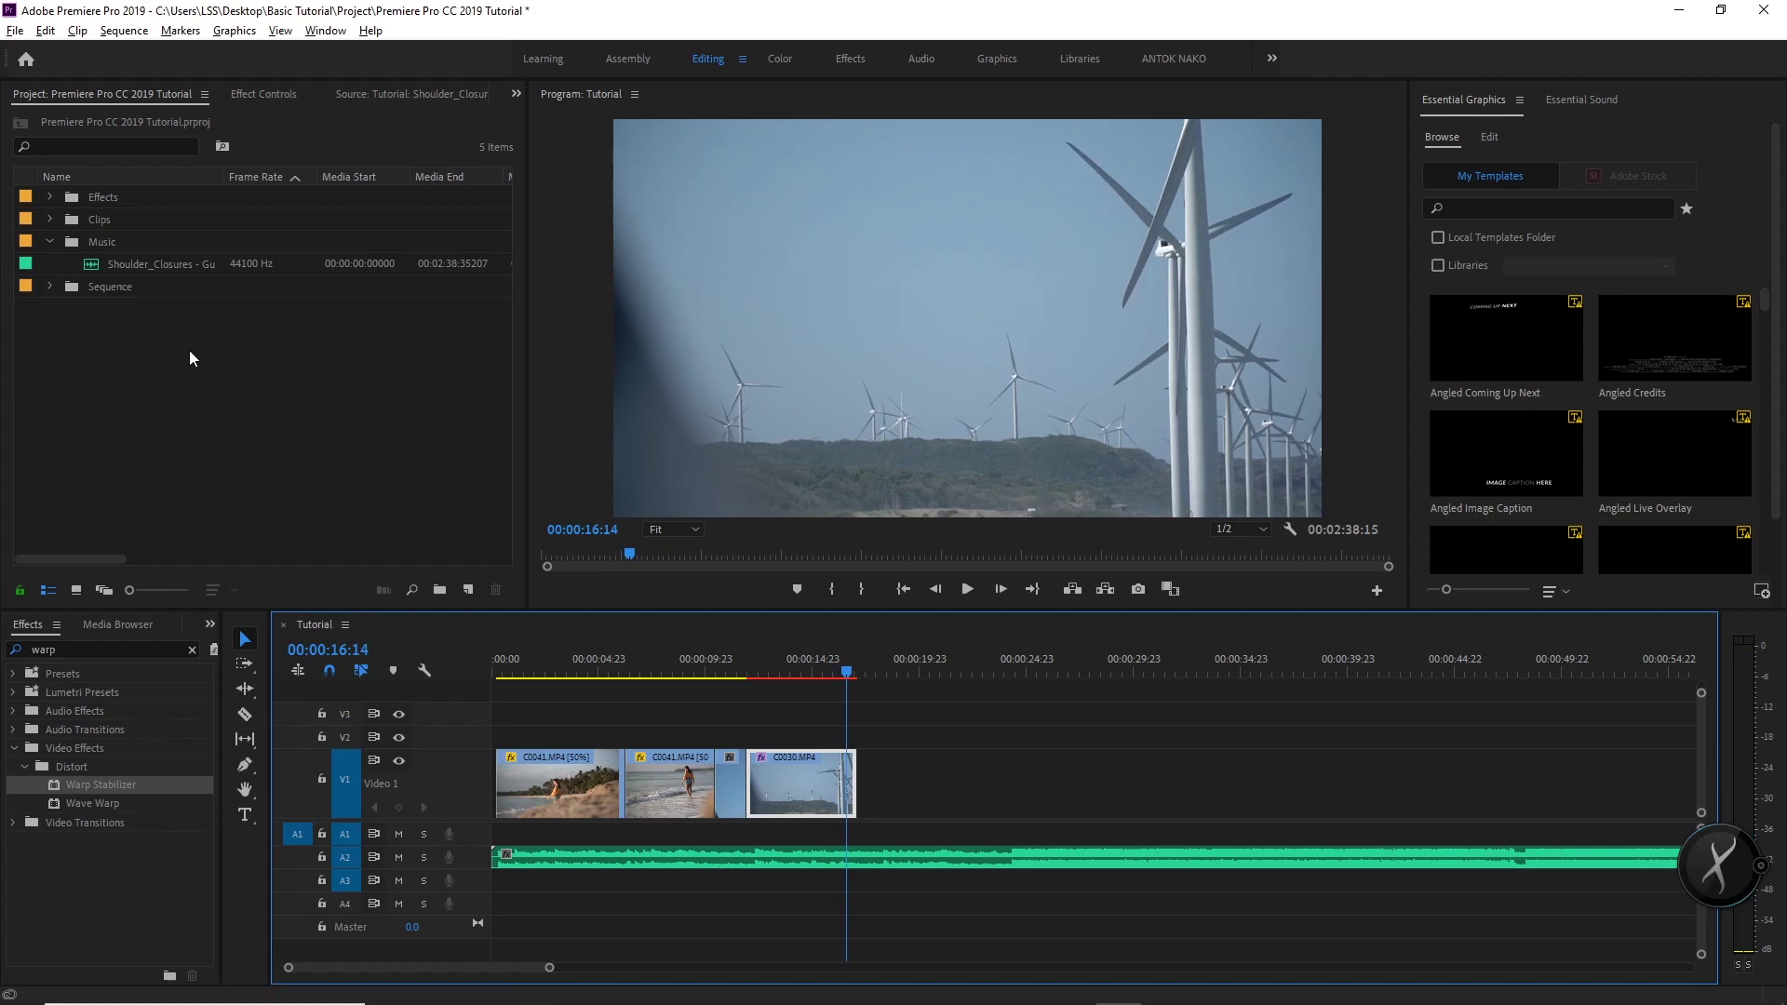
{"action": "left_click", "coordinate": [256, 95]}
{"action": "left_click", "coordinate": [53, 425]}
Replay the stabilized C0030 from its start, then minimize Premiere Pro
{"action": "key", "text": "space"}
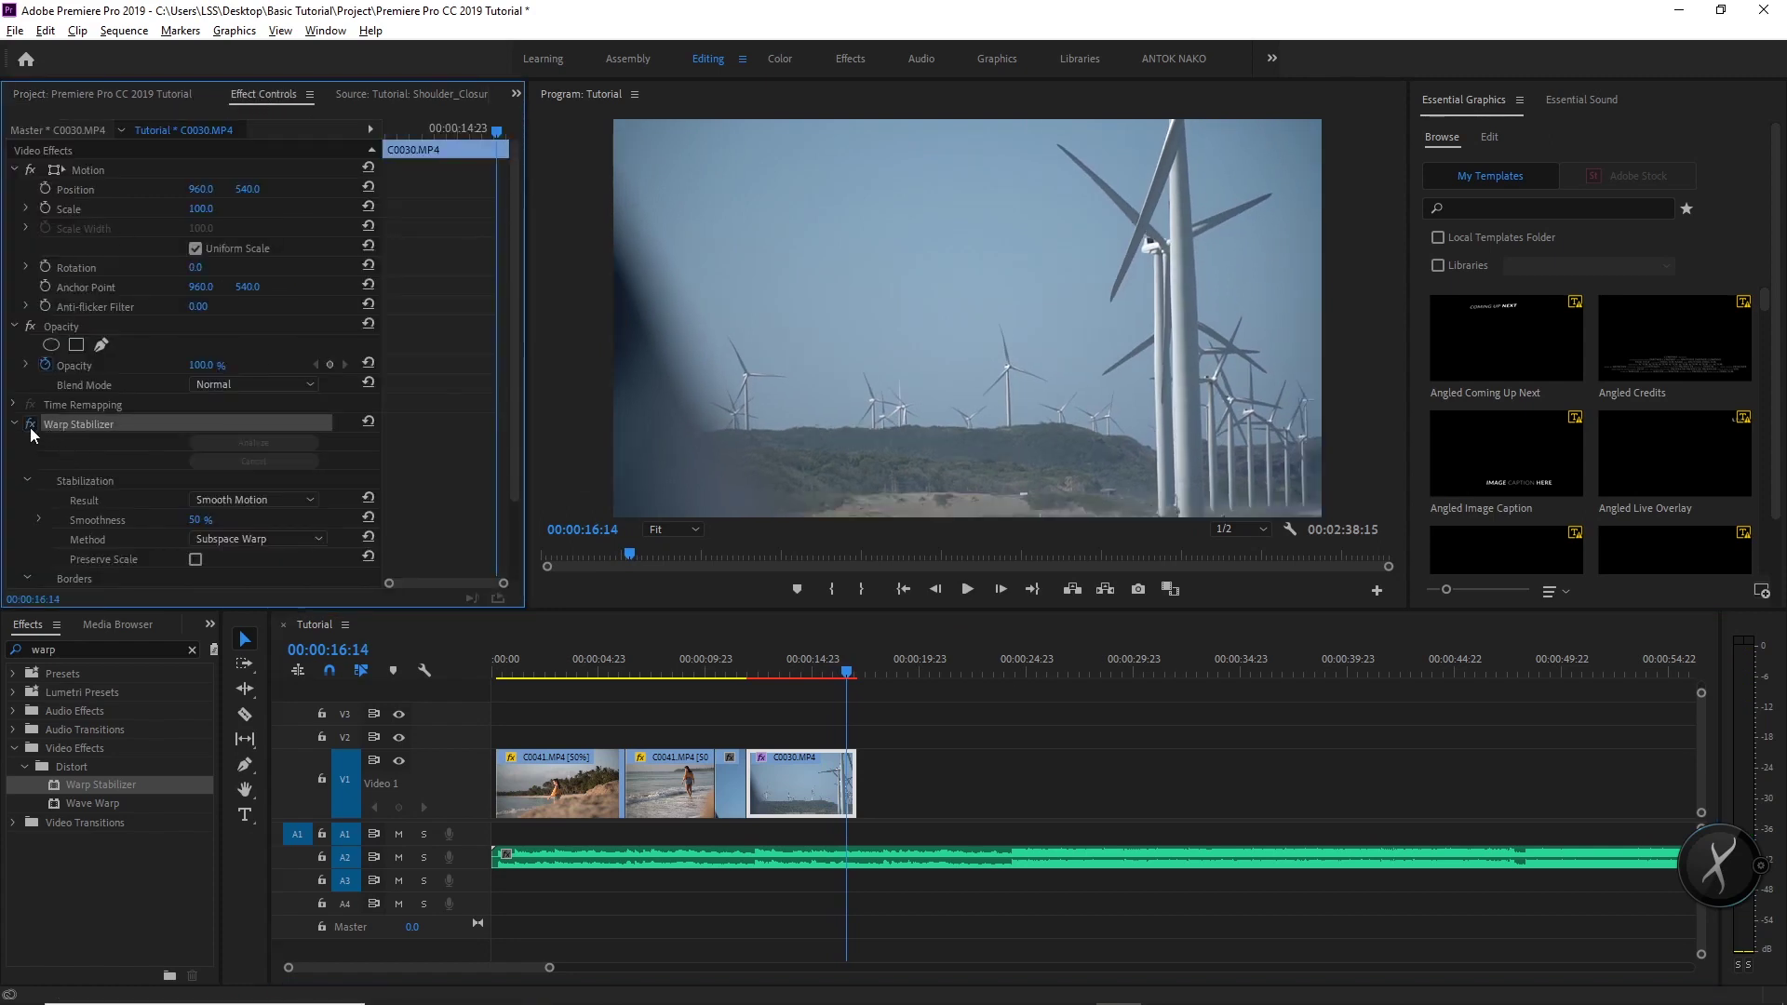
{"action": "left_click", "coordinate": [812, 763]}
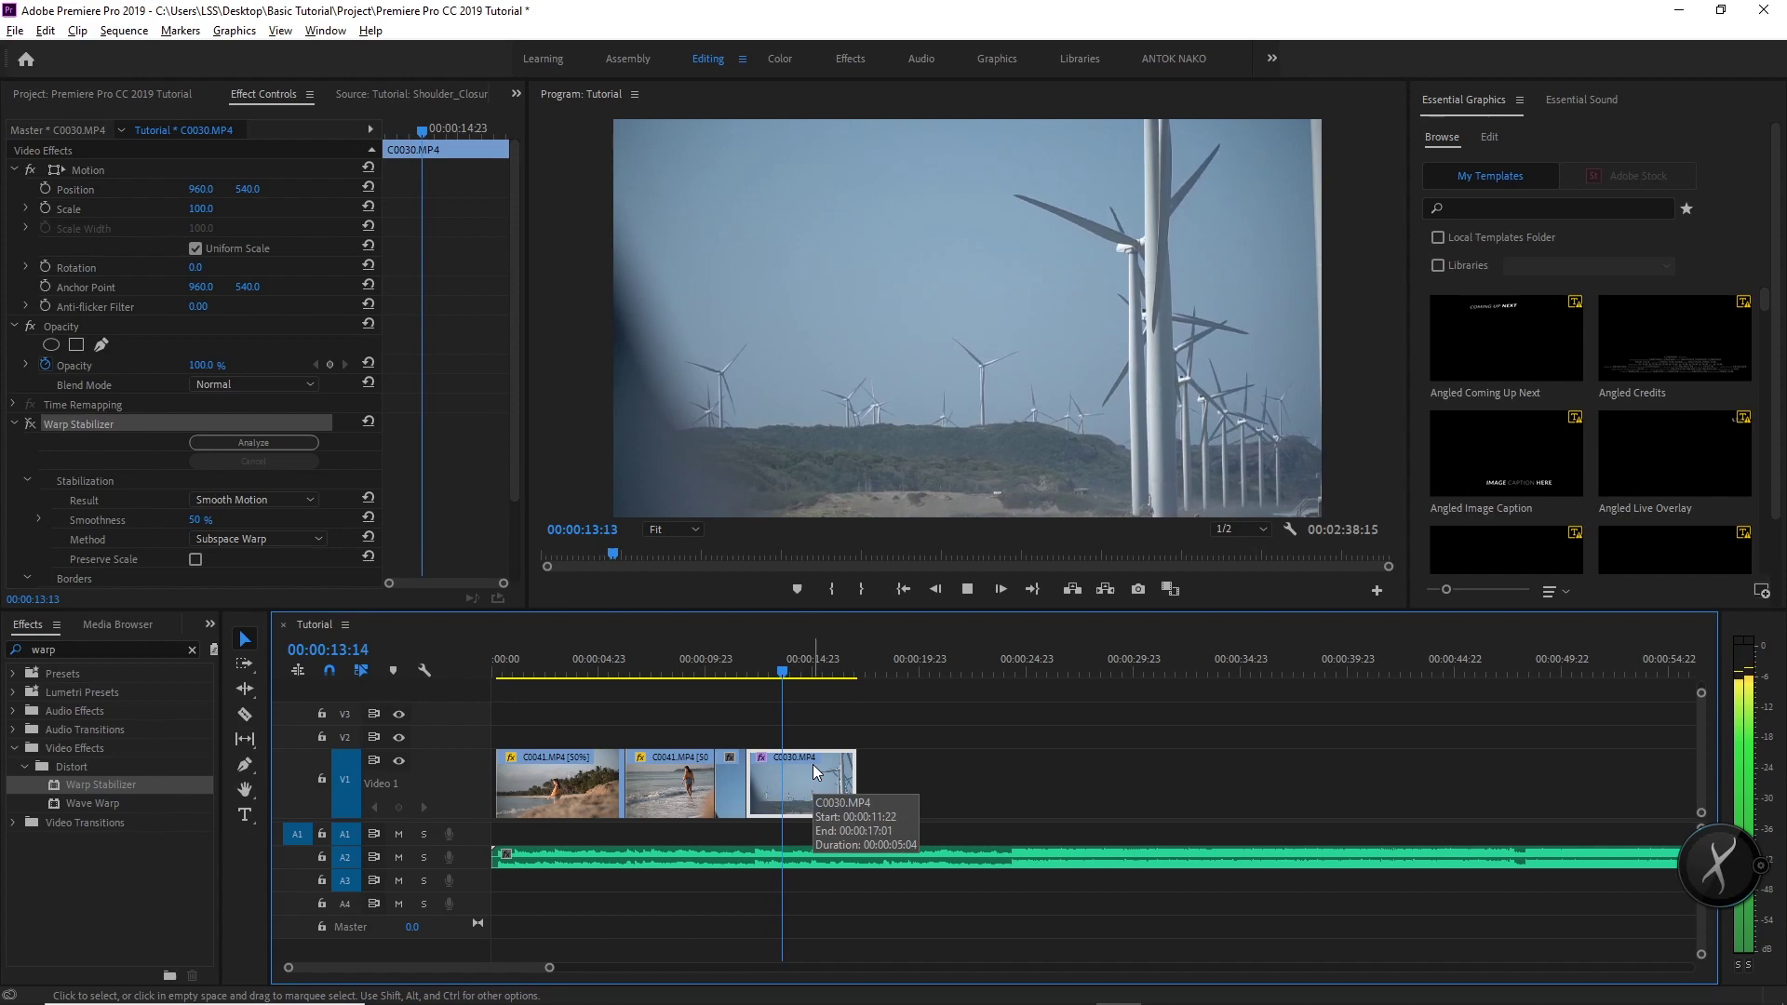
{"action": "key", "text": "space"}
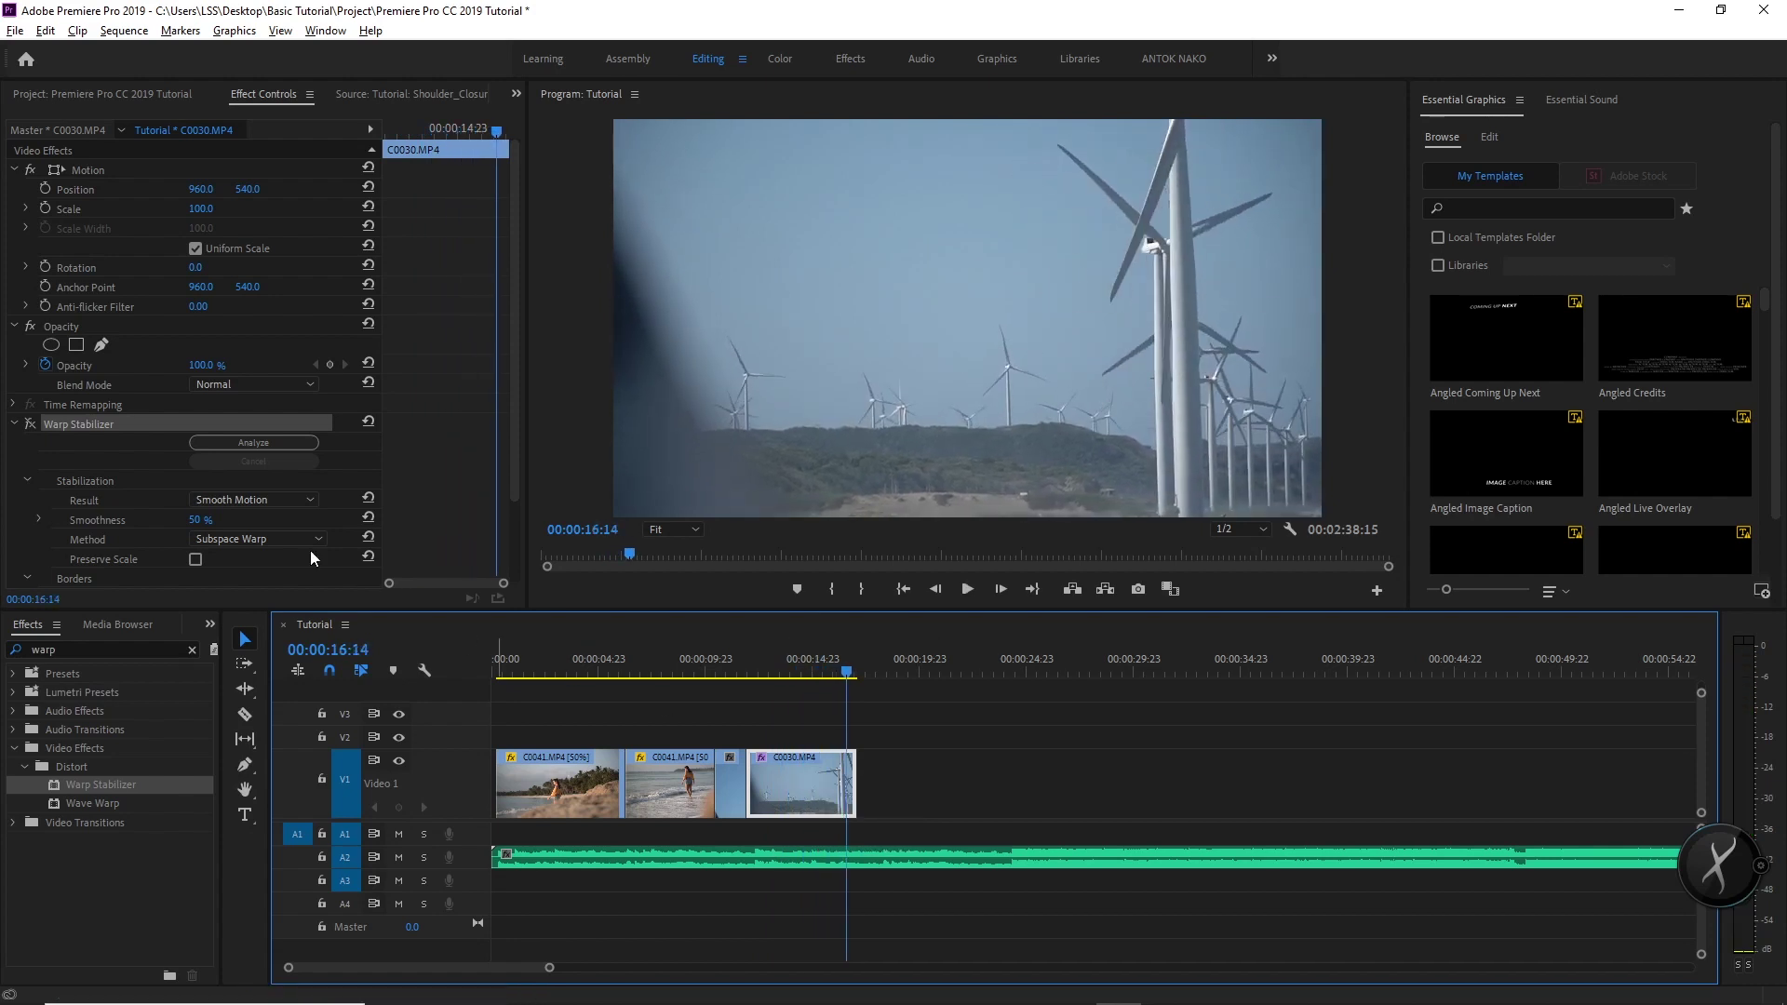
{"action": "key", "text": "Up"}
{"action": "key", "text": "space"}
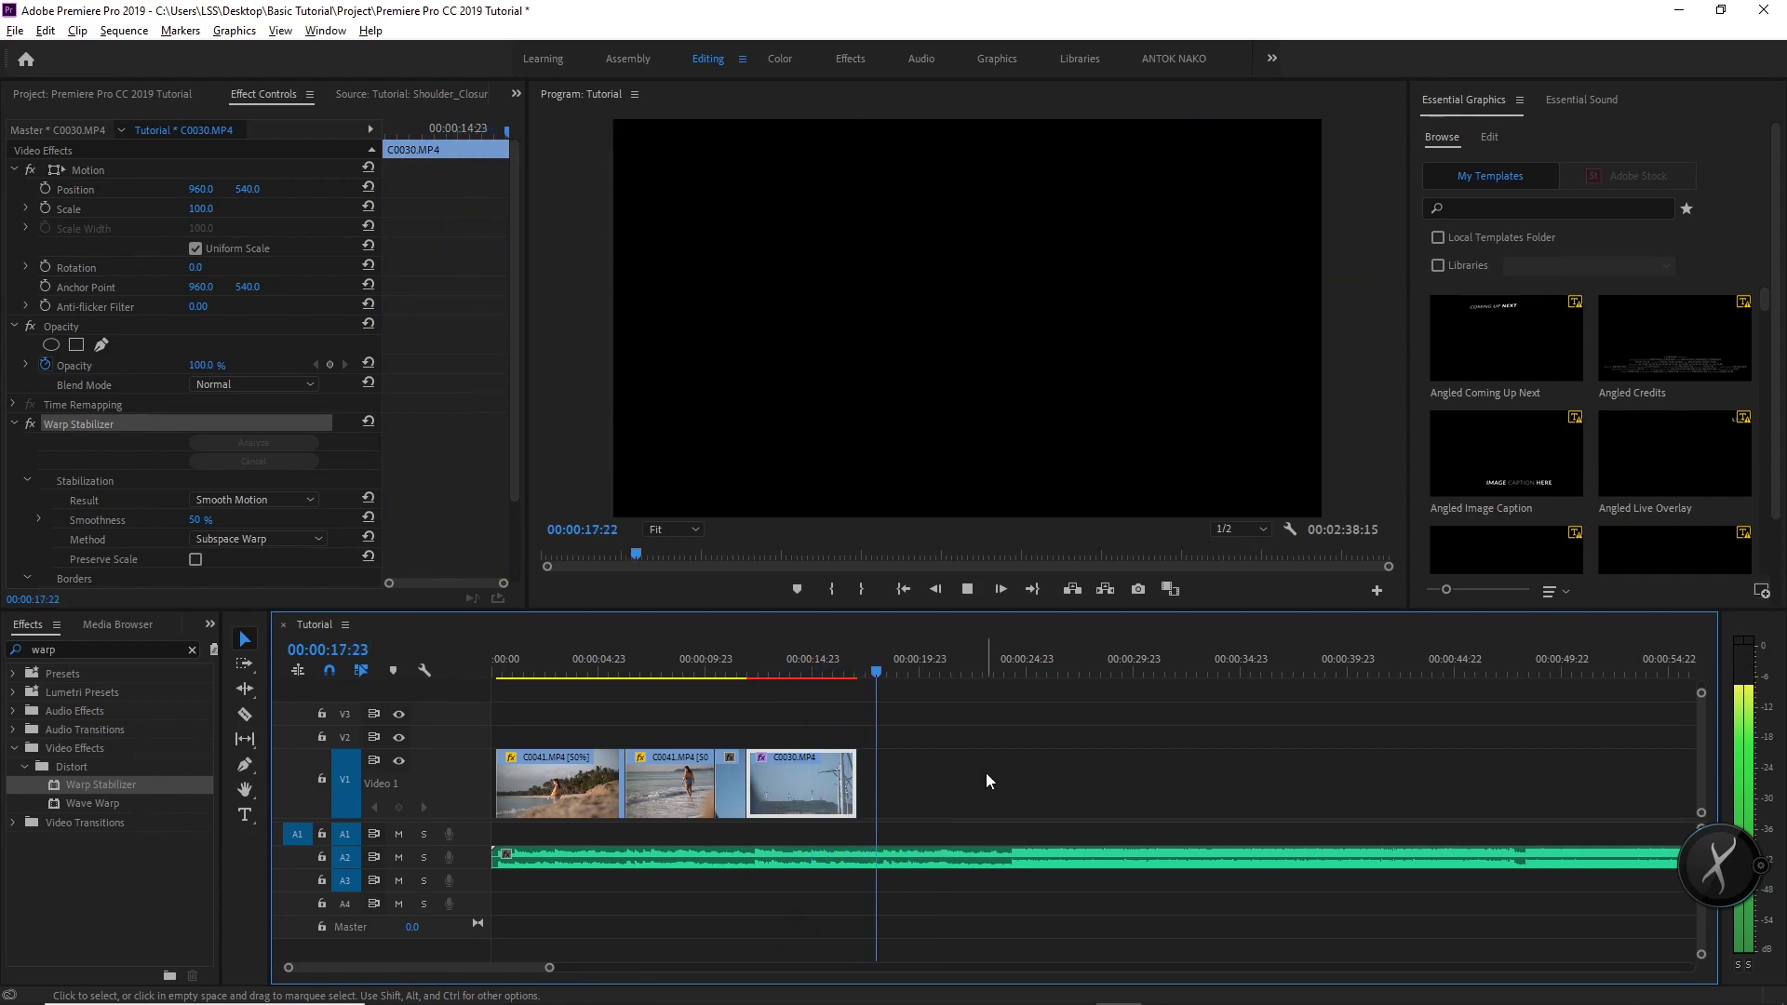
{"action": "left_click", "coordinate": [854, 672]}
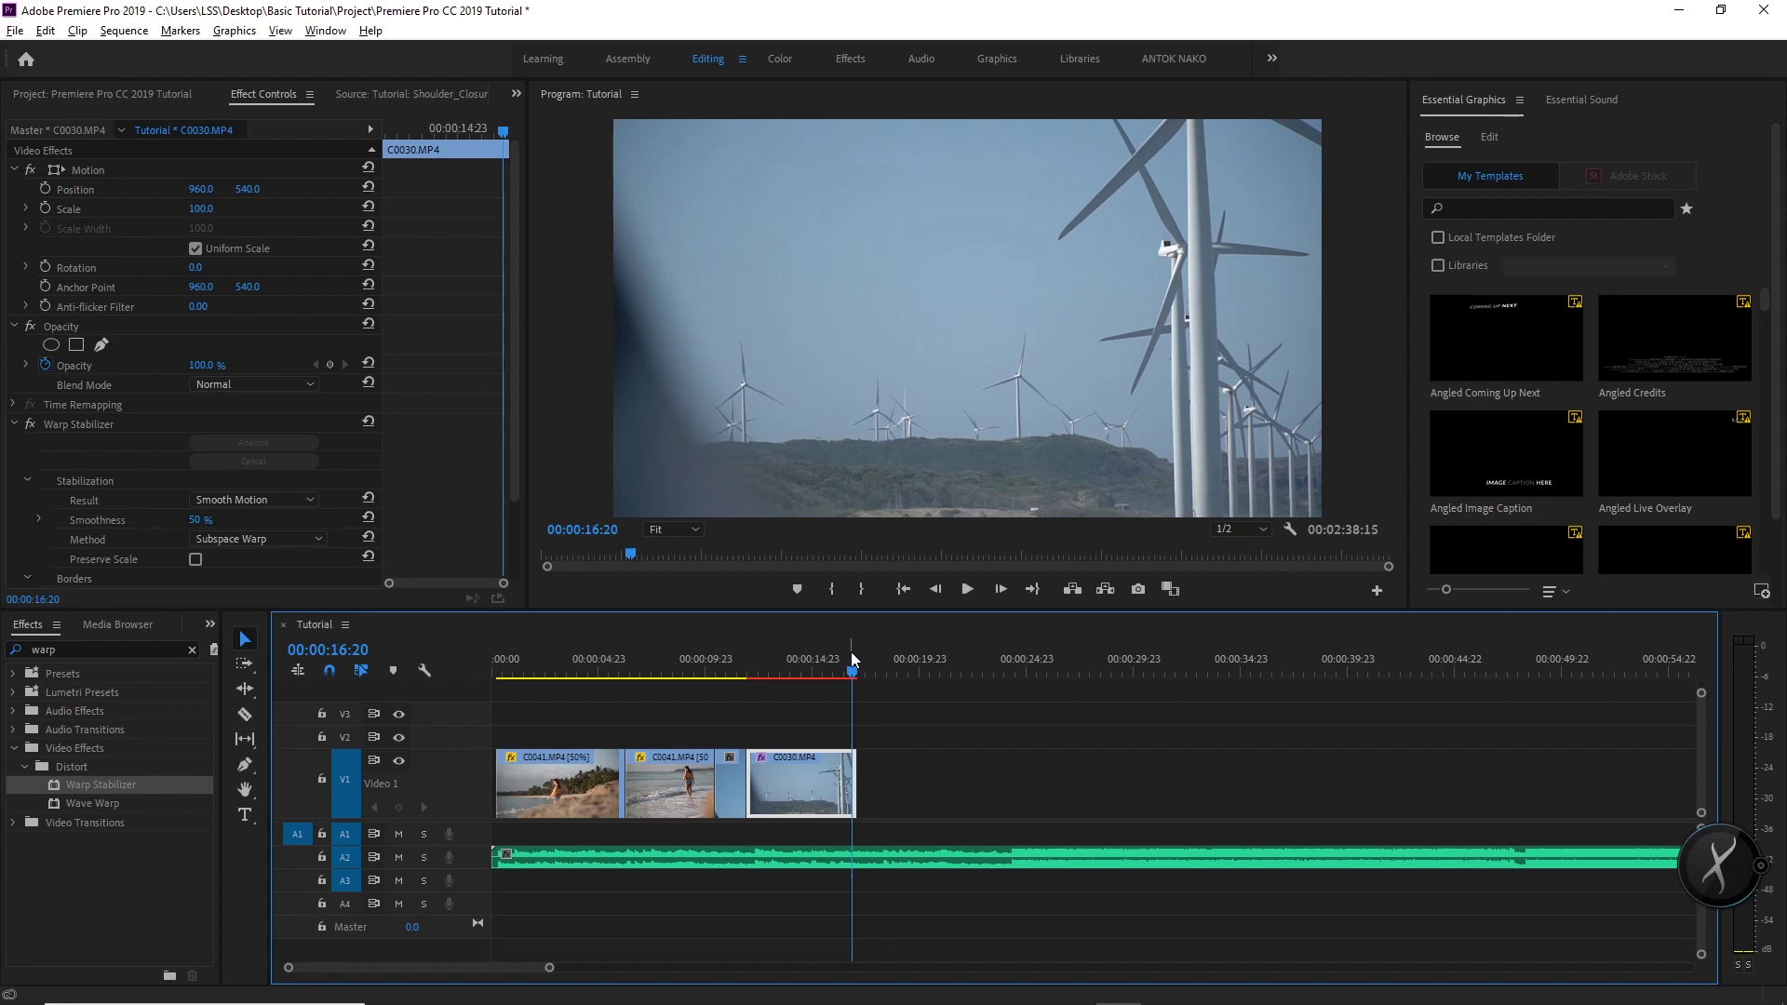
{"action": "left_click", "coordinate": [1678, 11]}
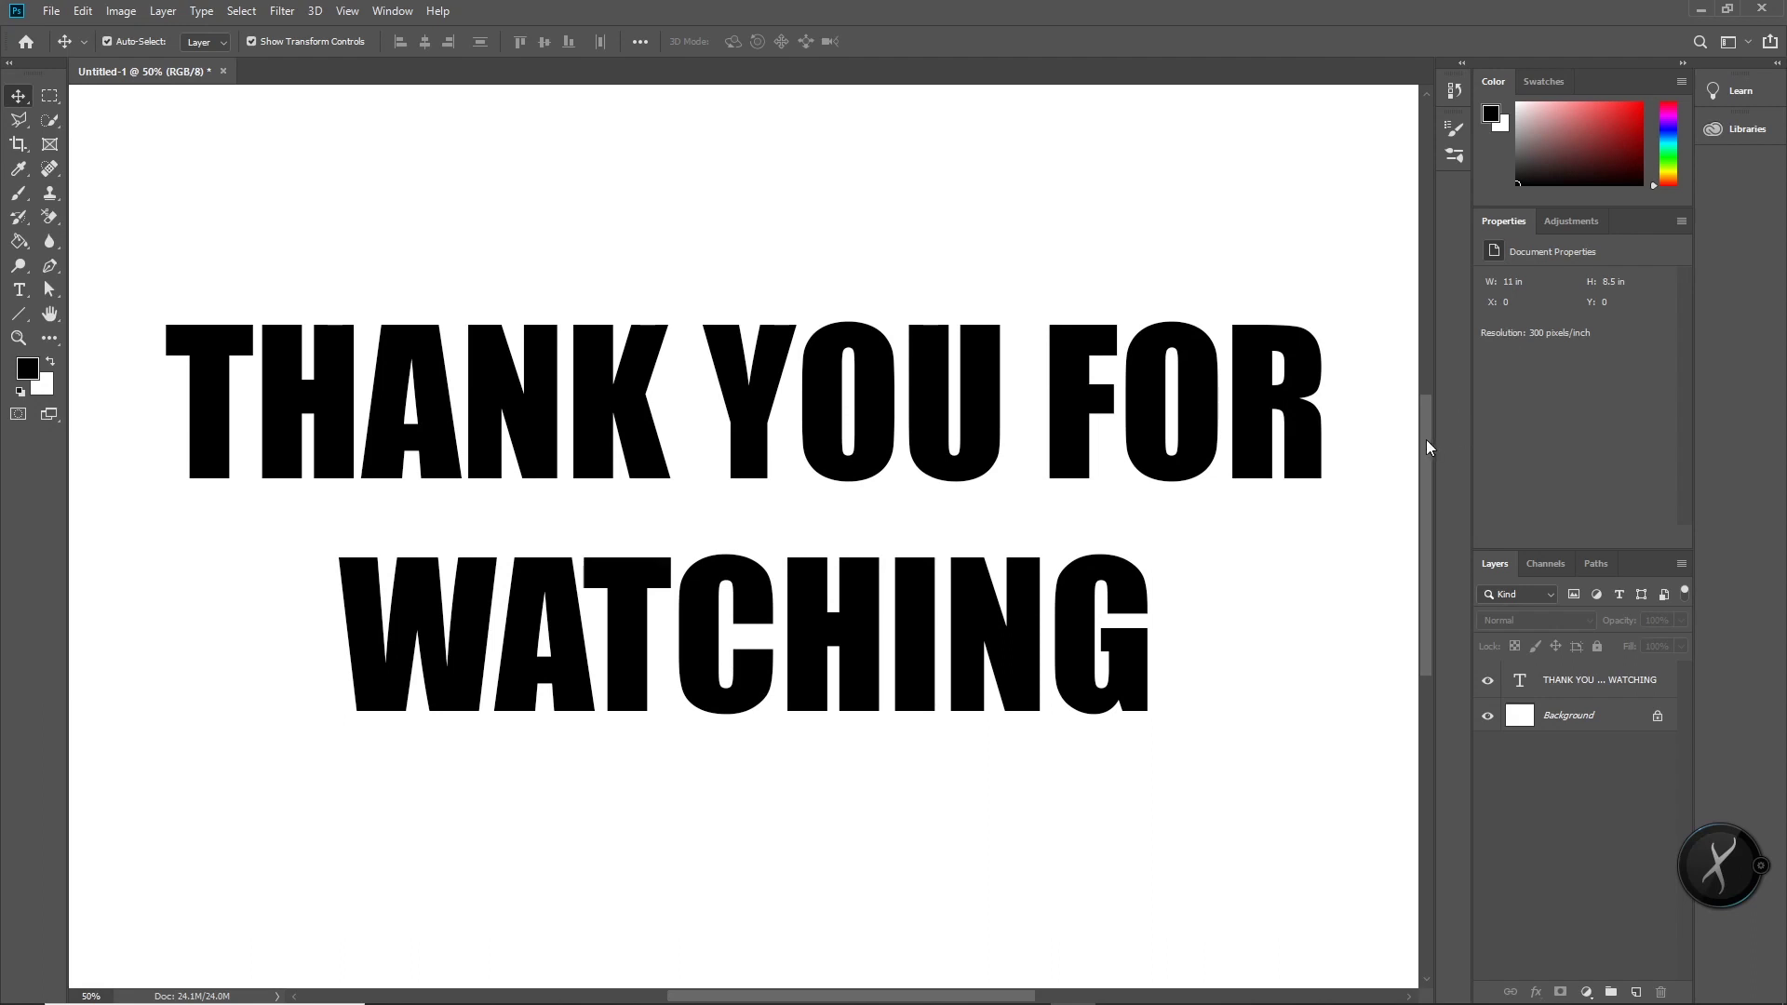
Scroll the Photoshop canvas up to reveal the THANK YOU FOR WATCHING text
{"action": "scroll", "coordinate": [1423, 447], "scroll_direction": "up", "scroll_amount": 1}
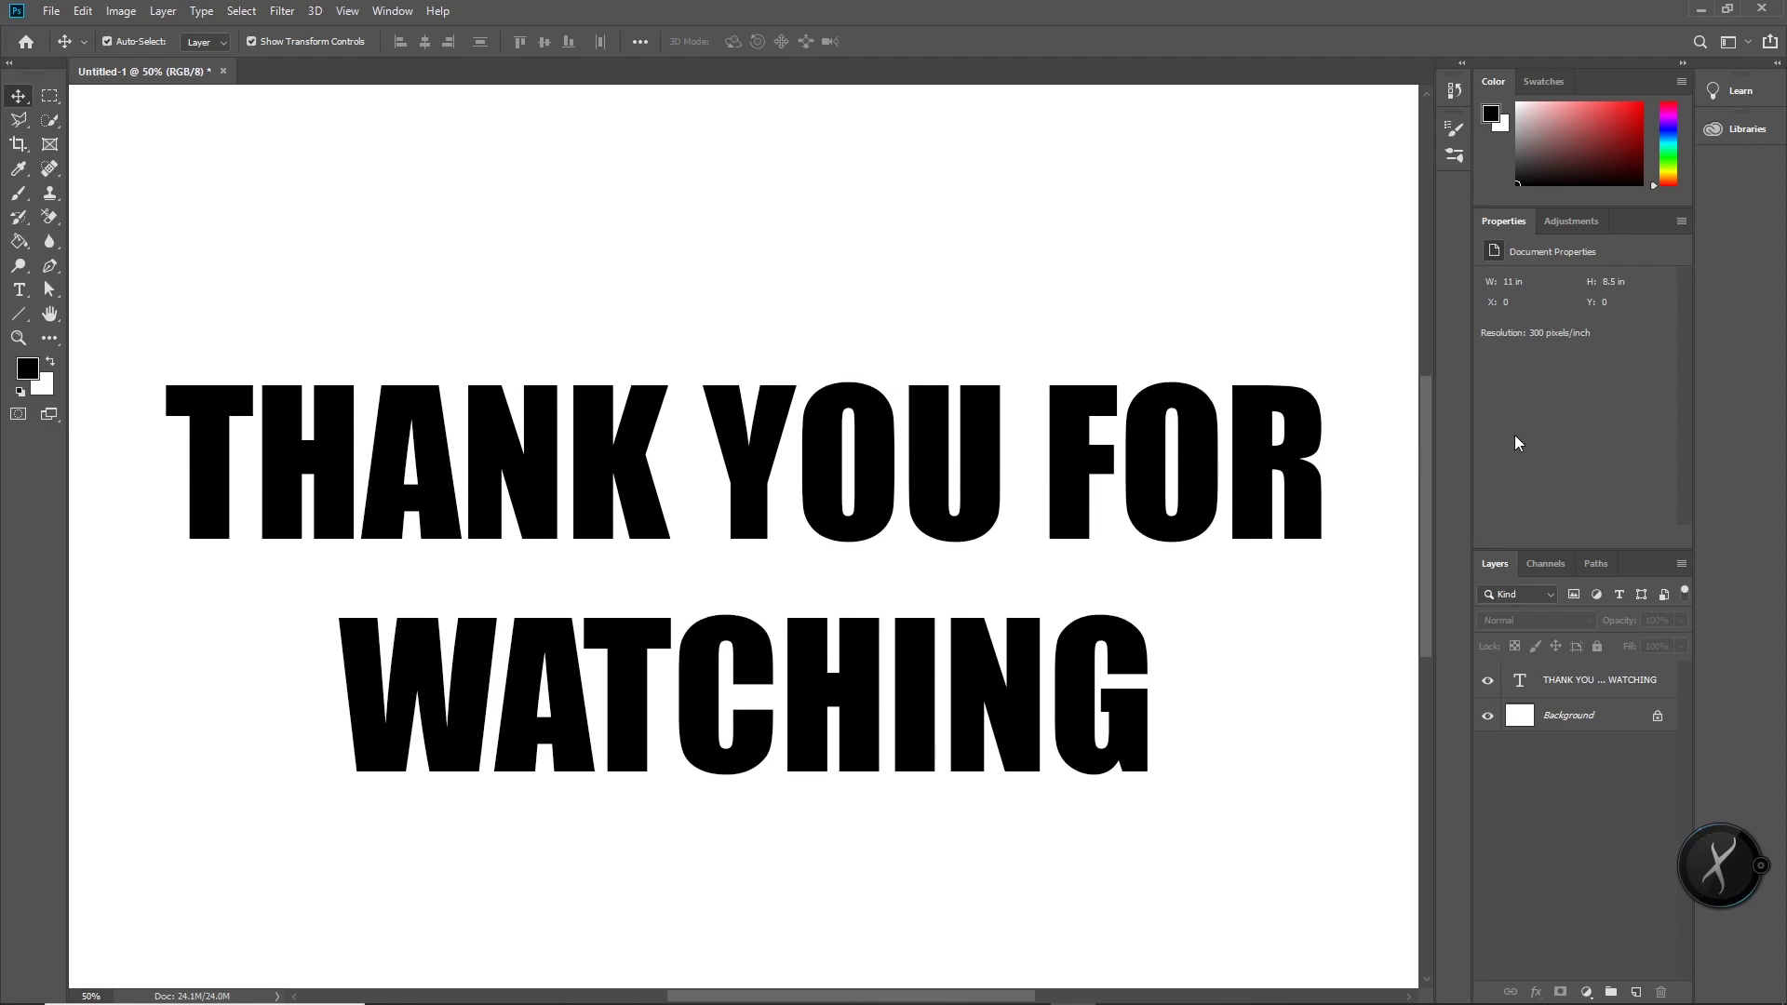